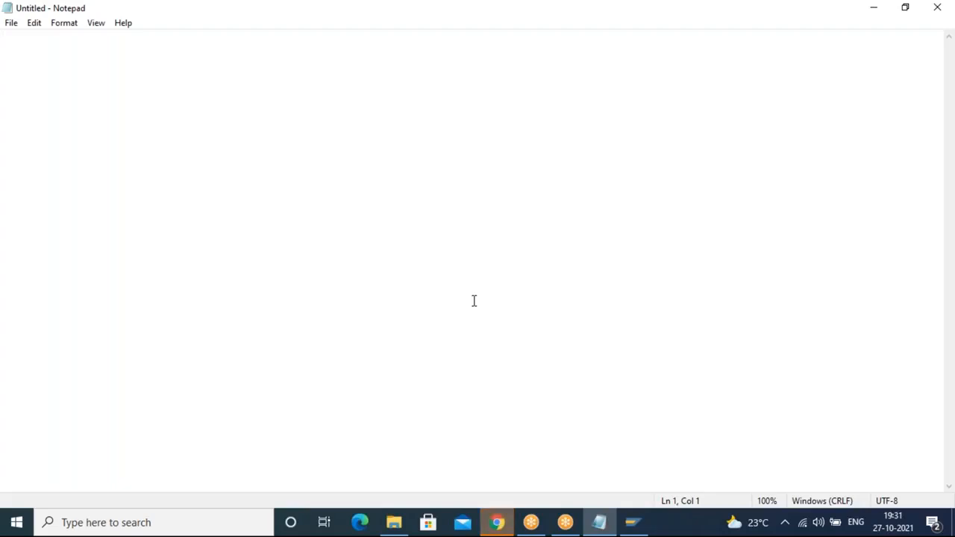
Step: Type the heading 'Master data:' followed by blank lines
{"action": "type", "text": "M"}
{"action": "key", "text": "BackSpace"}
{"action": "type", "text": "Master"}
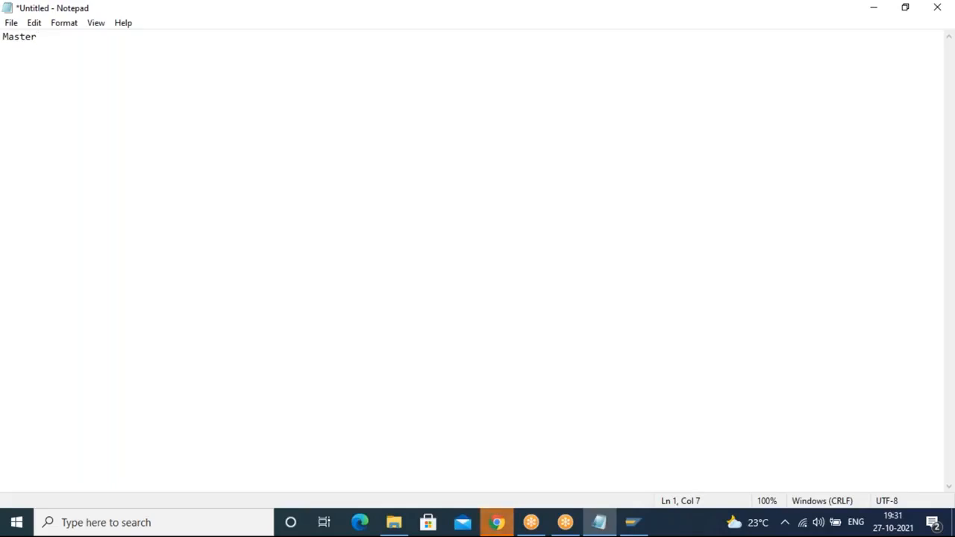
{"action": "type", "text": " datra"}
{"action": "key", "text": "BackSpace"}
{"action": "key", "text": "BackSpace"}
{"action": "type", "text": "a:"}
{"action": "key", "text": "Return"}
{"action": "key", "text": "Return"}
{"action": "key", "text": "Return"}
Step: Add list item '1. material master data' below the heading
{"action": "type", "text": "1. material master data"}
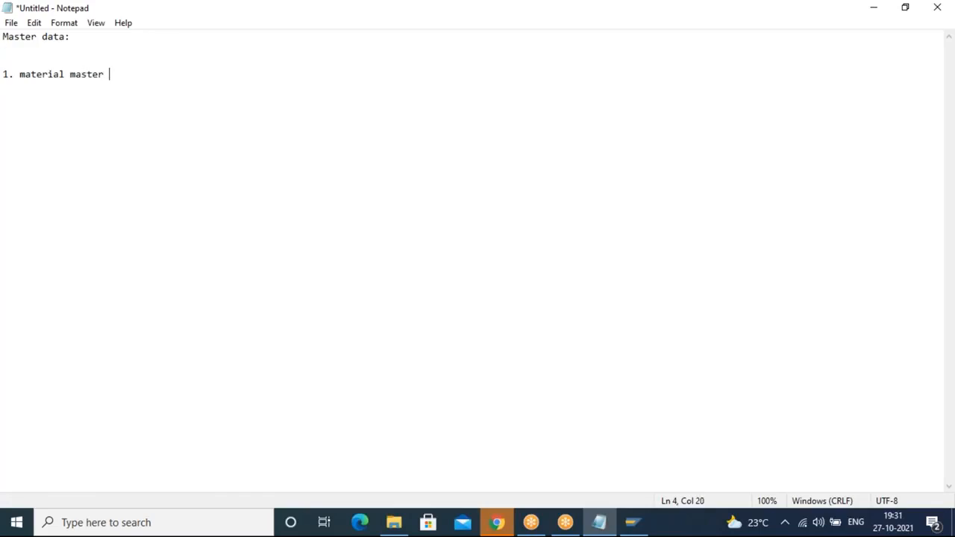
{"action": "key", "text": "Return"}
{"action": "key", "text": "Return"}
Step: Add list item '2. vendor master data'
{"action": "type", "text": "2. "}
{"action": "type", "text": "vendor "}
{"action": "type", "text": "mas"}
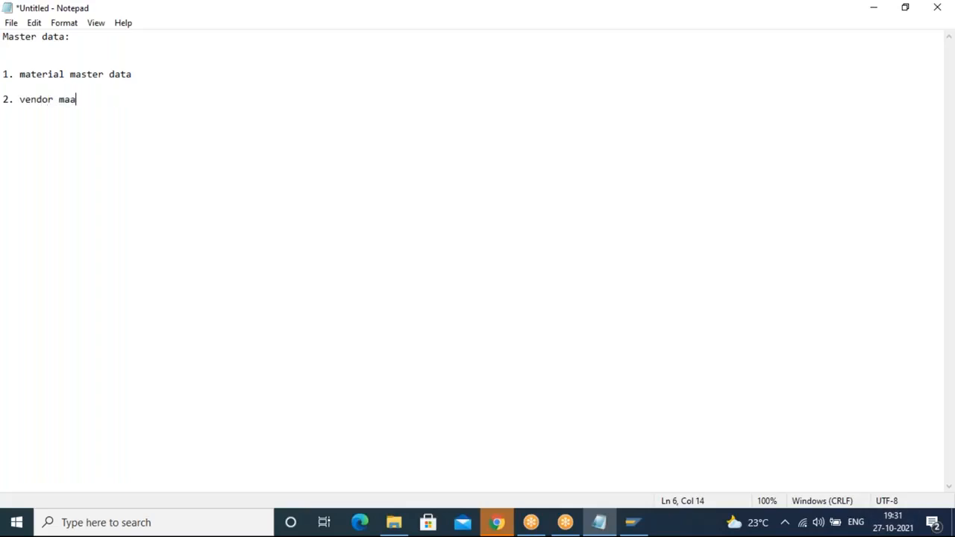
{"action": "type", "text": "ter data"}
{"action": "key", "text": "Return"}
{"action": "key", "text": "Return"}
Step: Add list item '3. purchasing info record'
{"action": "type", "text": "3. purchasin"}
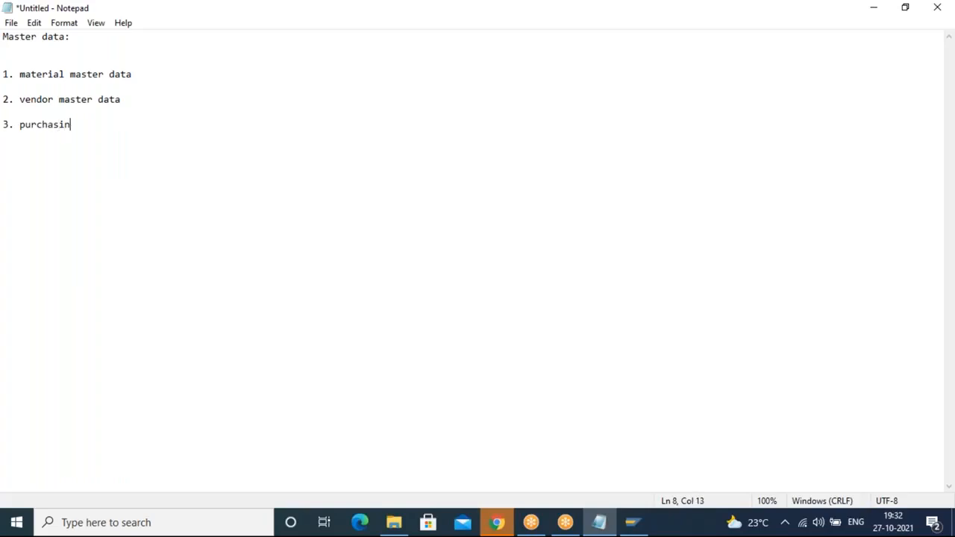
{"action": "type", "text": "g info record"}
{"action": "key", "text": "Return"}
{"action": "key", "text": "Return"}
Step: Add list item '4. source list'
{"action": "type", "text": "4. source list"}
{"action": "key", "text": "Return"}
{"action": "key", "text": "Return"}
Step: Add list item '5. quota arrangement'
{"action": "type", "text": "5."}
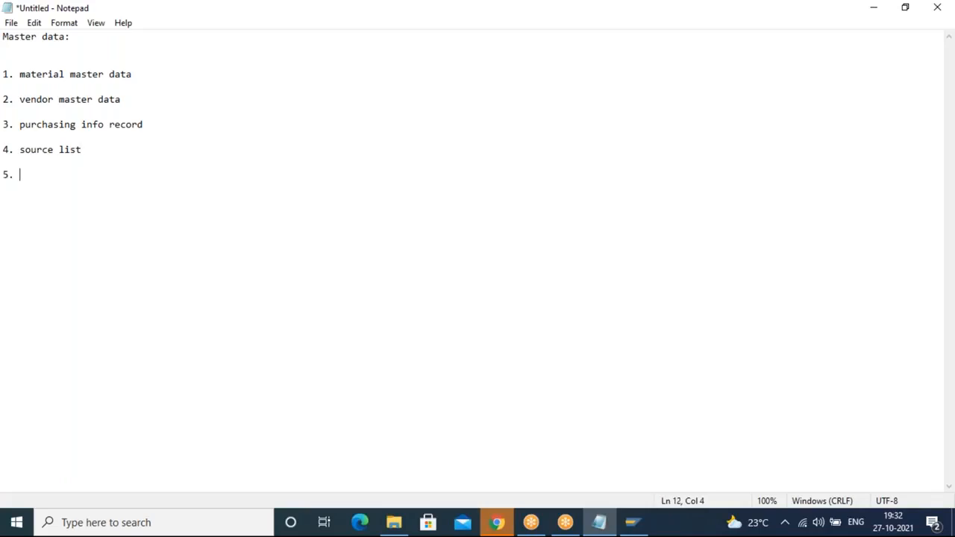
{"action": "type", "text": " quota arrangement"}
{"action": "key", "text": "Return"}
{"action": "key", "text": "Return"}
Step: Type a sixth item 'condition records' and delete it again
{"action": "type", "text": "6. c"}
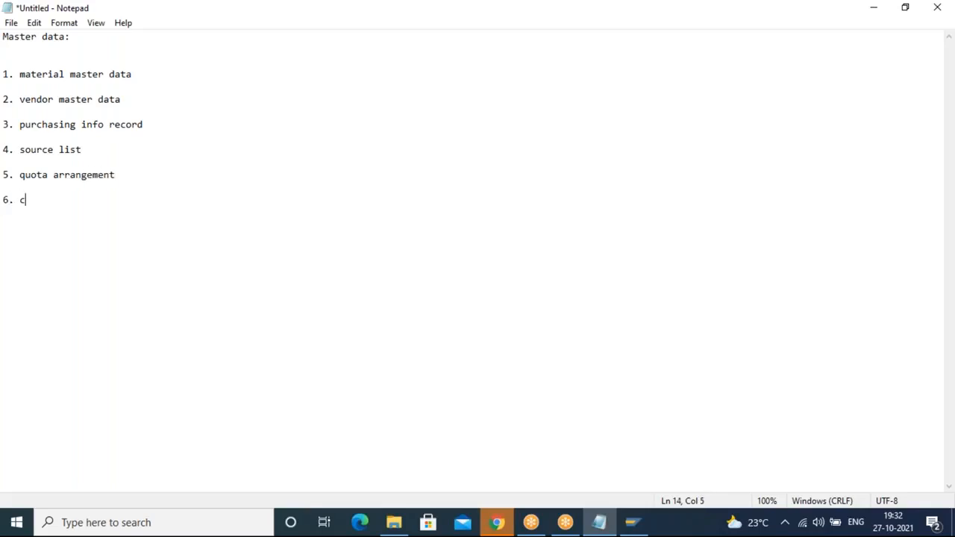
{"action": "type", "text": "ondition records"}
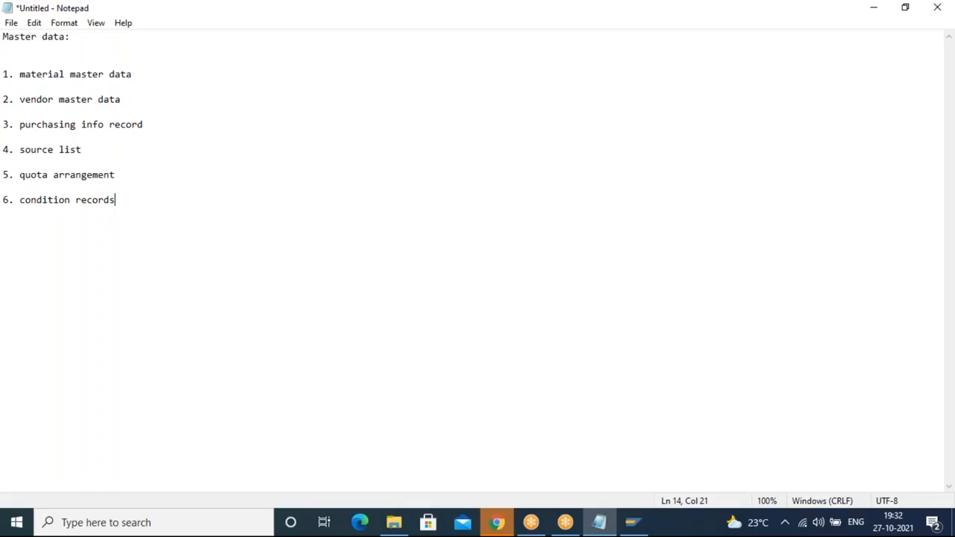
{"action": "key", "text": "BackSpace"}
{"action": "key", "text": "BackSpace"}
{"action": "key", "text": "BackSpace"}
{"action": "key", "text": "BackSpace"}
{"action": "key", "text": "BackSpace"}
{"action": "key", "text": "BackSpace"}
{"action": "key", "text": "BackSpace"}
{"action": "key", "text": "BackSpace"}
{"action": "key", "text": "BackSpace"}
{"action": "key", "text": "BackSpace"}
{"action": "key", "text": "BackSpace"}
{"action": "key", "text": "BackSpace"}
{"action": "key", "text": "BackSpace"}
{"action": "key", "text": "BackSpace"}
{"action": "key", "text": "BackSpace"}
{"action": "key", "text": "BackSpace"}
{"action": "key", "text": "BackSpace"}
{"action": "key", "text": "BackSpace"}
{"action": "key", "text": "BackSpace"}
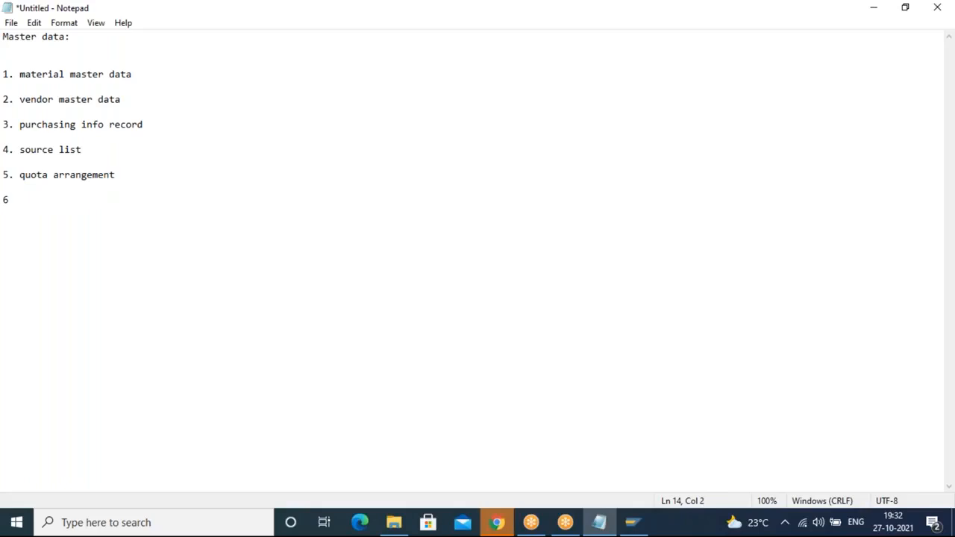
{"action": "key", "text": "BackSpace"}
Step: Copy the '1. material master data' line to a new line below the list as a section heading
{"action": "left_click", "coordinate": [876, 331]}
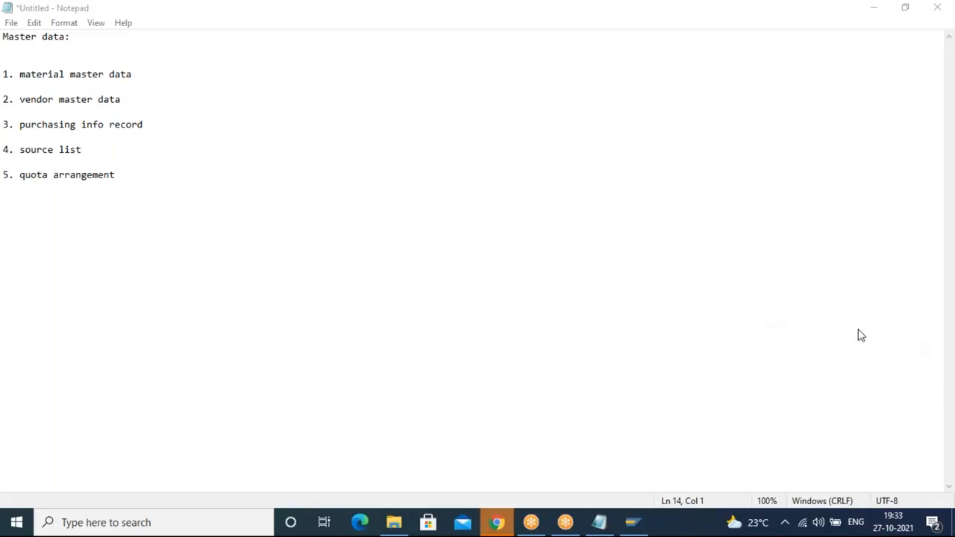
{"action": "left_click", "coordinate": [344, 218]}
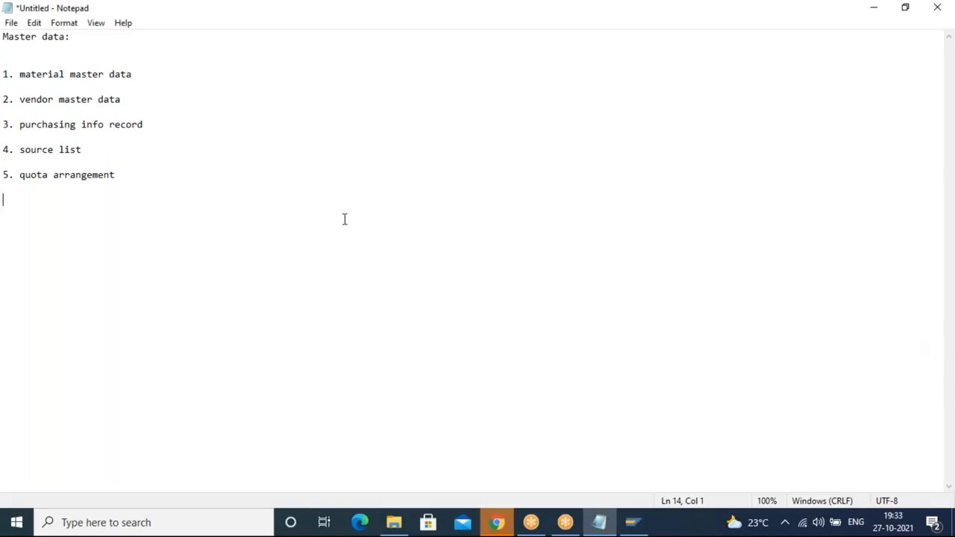
{"action": "key", "text": "Return"}
{"action": "left_click", "coordinate": [164, 82]}
{"action": "left_click_drag", "start_coordinate": [144, 76], "coordinate": [6, 68]}
{"action": "key", "text": "ctrl+c"}
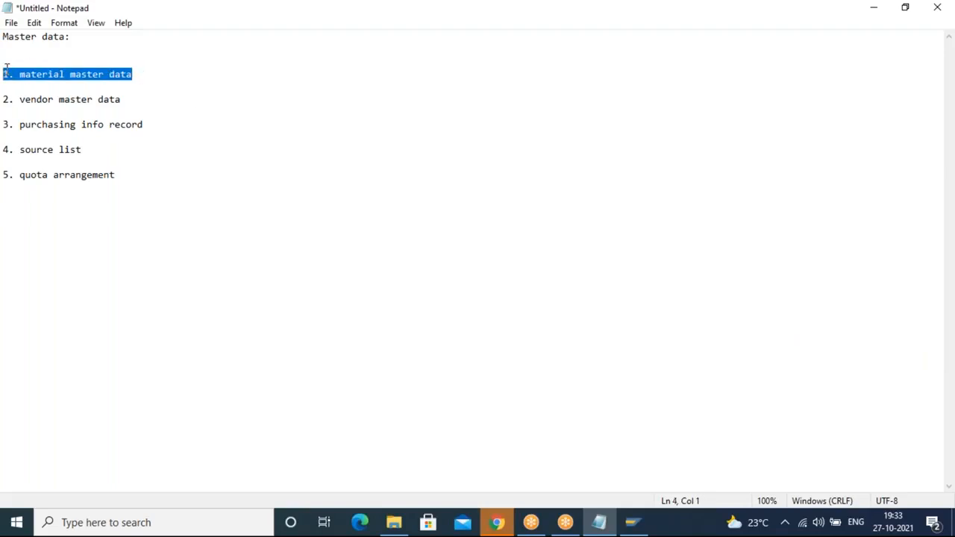
{"action": "left_click", "coordinate": [83, 214]}
{"action": "key", "text": "ctrl+v"}
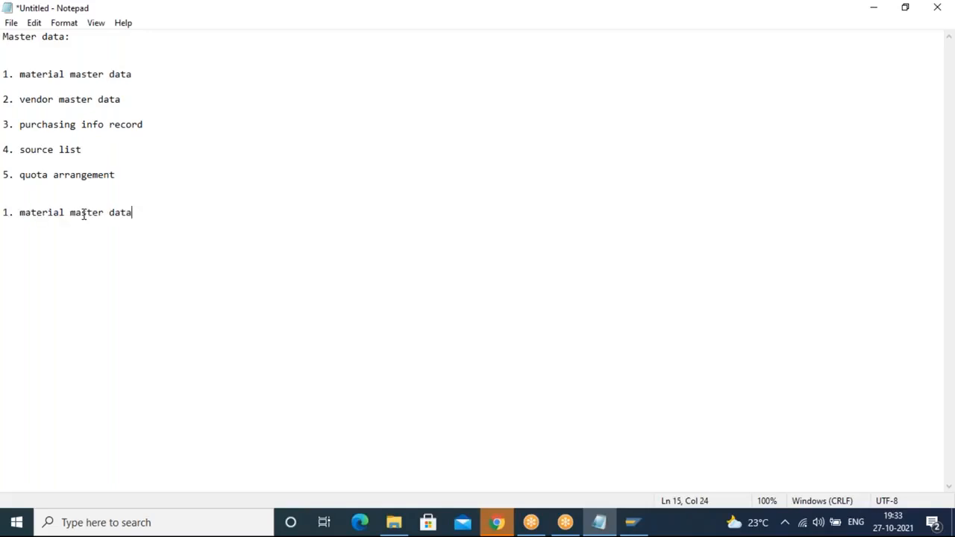
Step: Add a colon to the copied heading and list sub-items 'a. material type' and 'b. number ranges' beneath it
{"action": "type", "text": ":"}
{"action": "key", "text": "Return"}
{"action": "key", "text": "Return"}
{"action": "type", "text": "a. material type"}
{"action": "key", "text": "Return"}
{"action": "key", "text": "Return"}
{"action": "type", "text": "b. "}
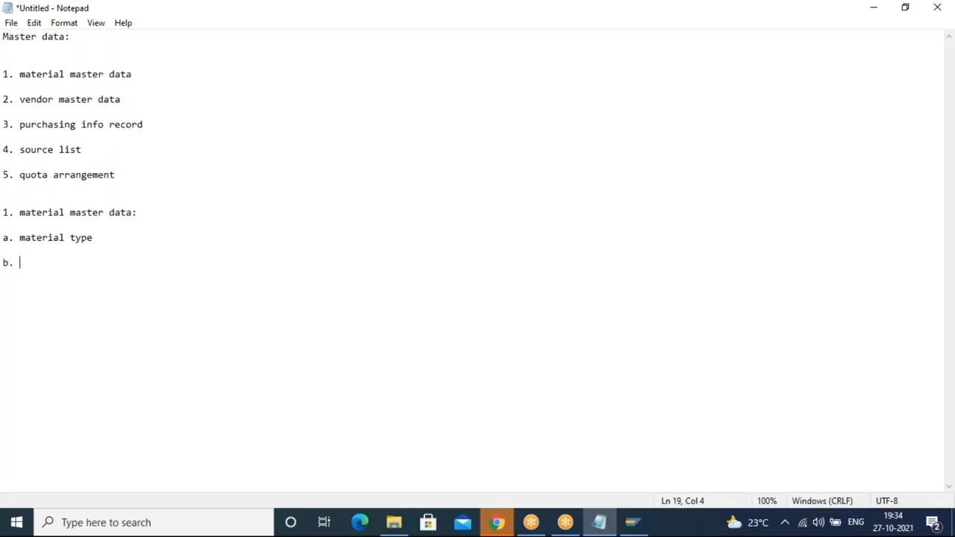
{"action": "type", "text": "number ranges"}
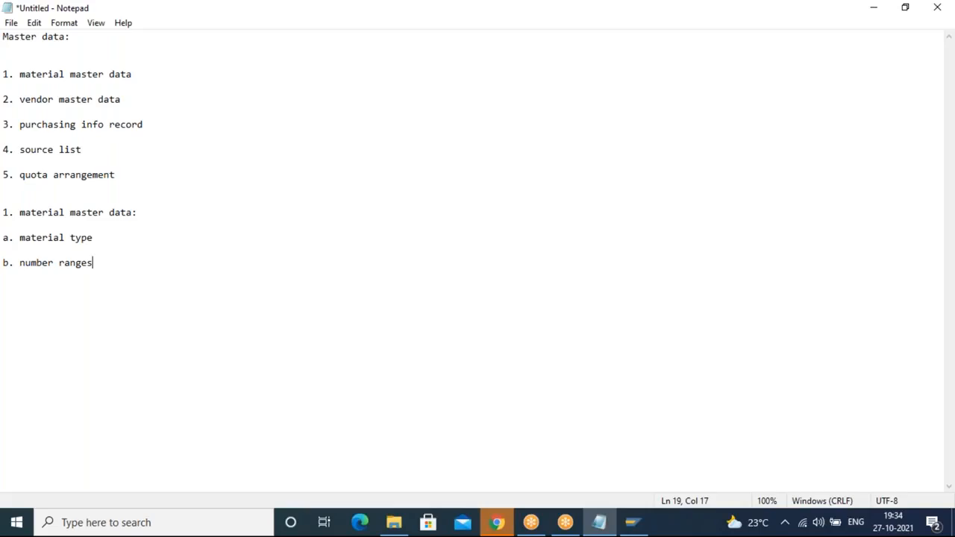
Step: Add a colon after 'a. material type' and a line 'raw material type' beneath it
{"action": "left_click_drag", "start_coordinate": [6, 236], "coordinate": [98, 236]}
{"action": "left_click", "coordinate": [99, 238]}
{"action": "type", "text": ":"}
{"action": "key", "text": "Return"}
{"action": "key", "text": "Return"}
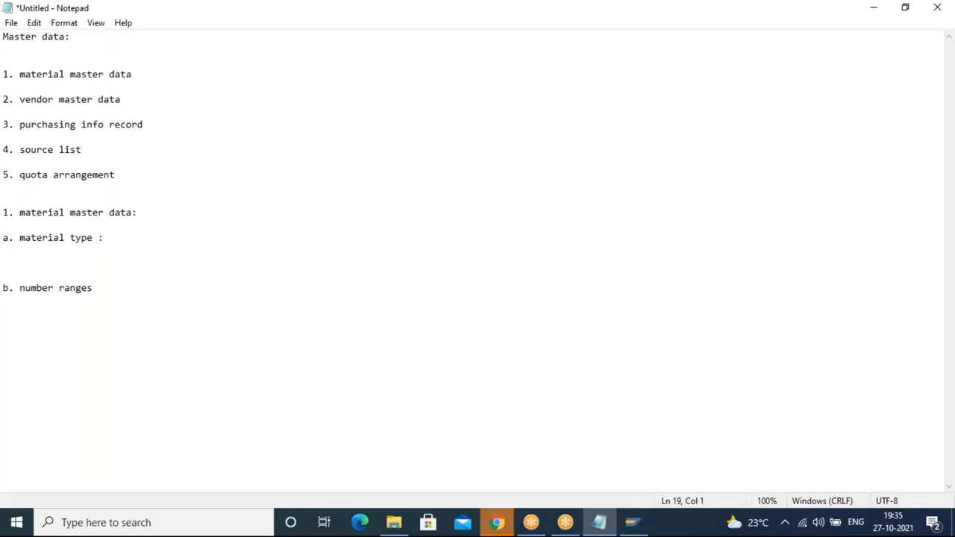
{"action": "type", "text": "raw material type"}
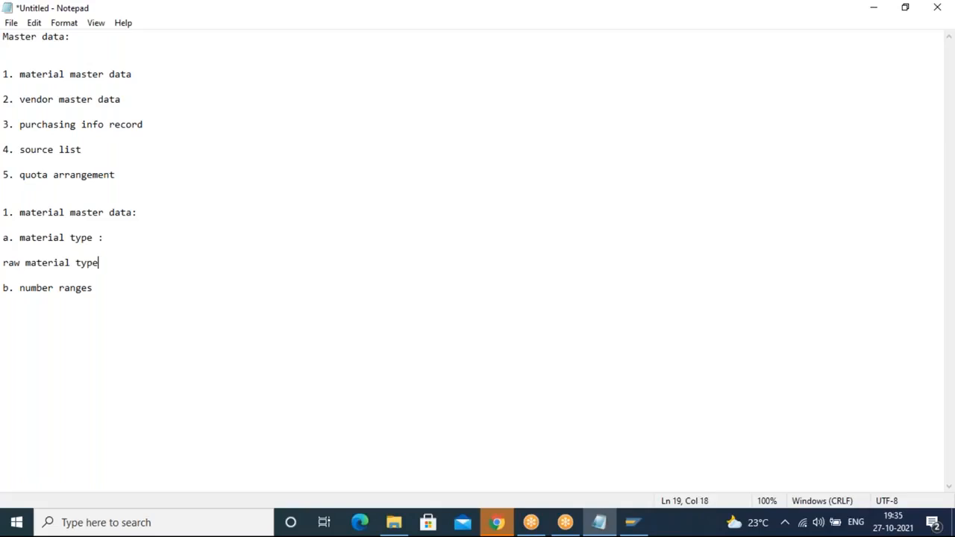
Step: Add lines 'finished prod mat type' and 'semifin prod mat type' under the raw material type line
{"action": "key", "text": "Return"}
{"action": "key", "text": "Return"}
{"action": "type", "text": "fini"}
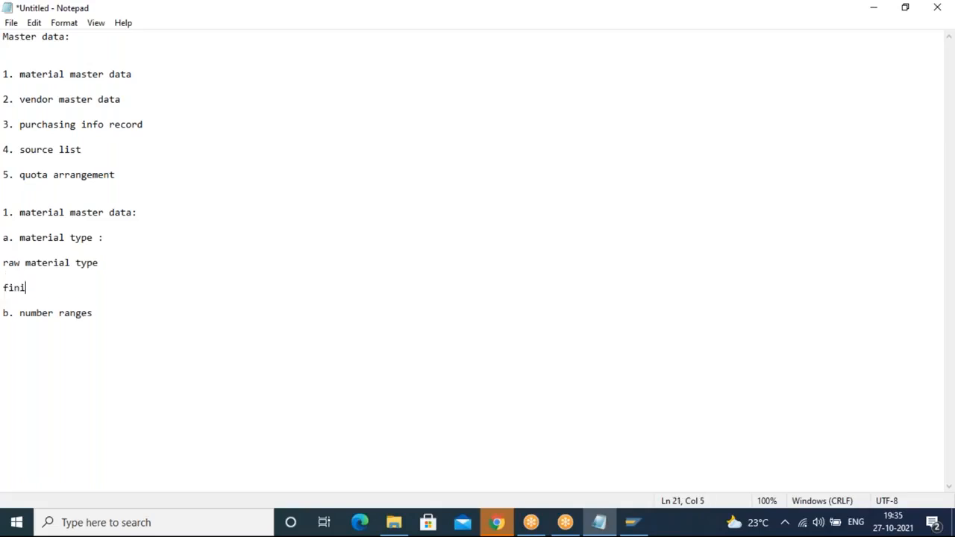
{"action": "type", "text": "shed prod mat type"}
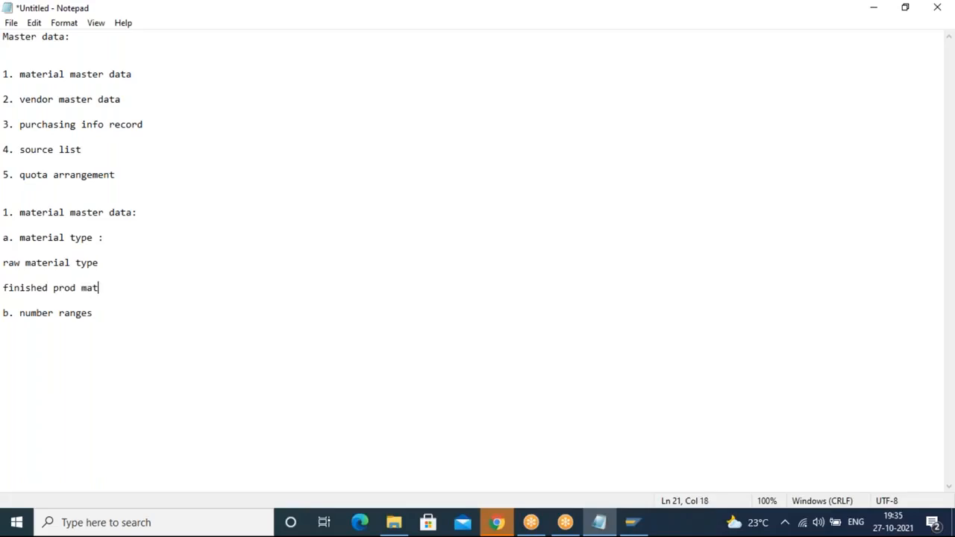
{"action": "key", "text": "Return"}
{"action": "key", "text": "Return"}
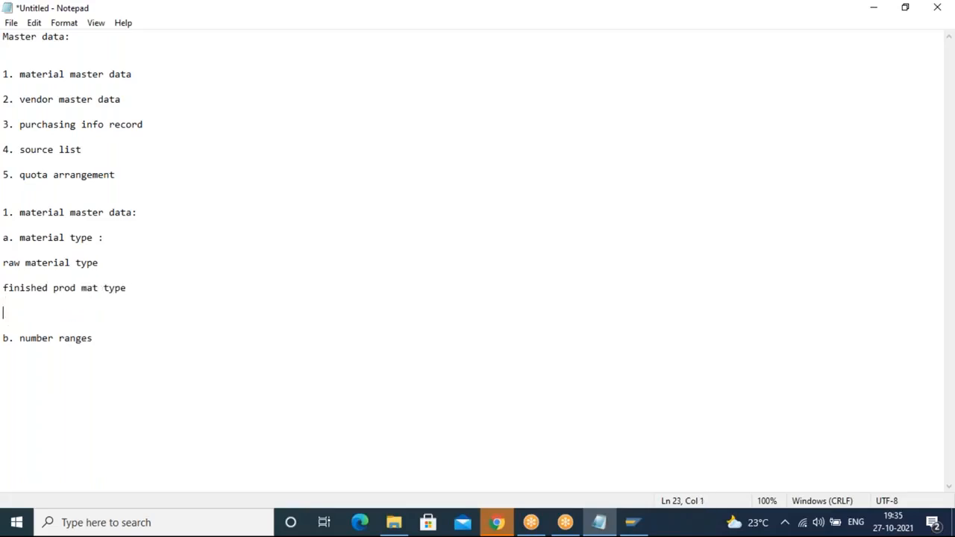
{"action": "type", "text": "semifin prod mat type"}
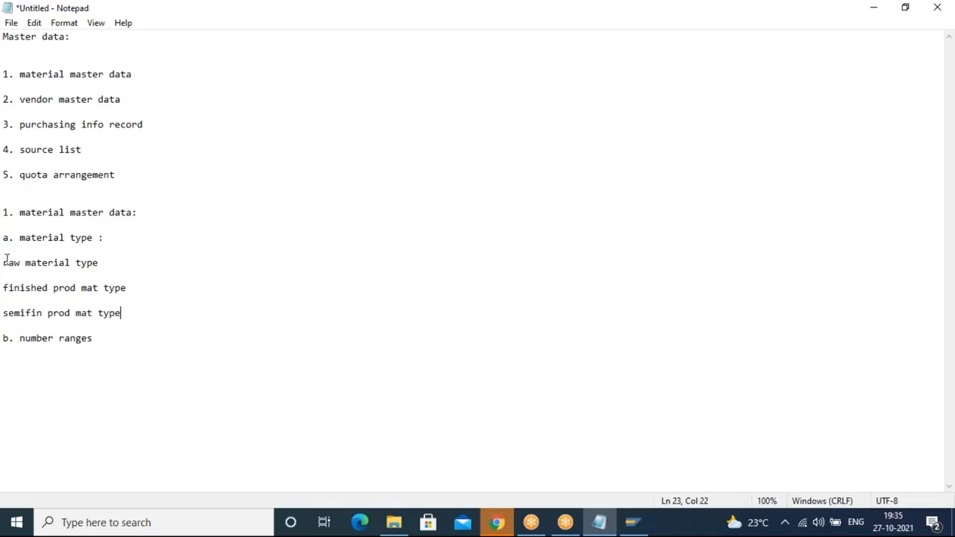
Step: Append the codes ROH, FERT and HALB to the raw, finished and semifinished material type lines
{"action": "left_click_drag", "start_coordinate": [5, 261], "coordinate": [126, 323]}
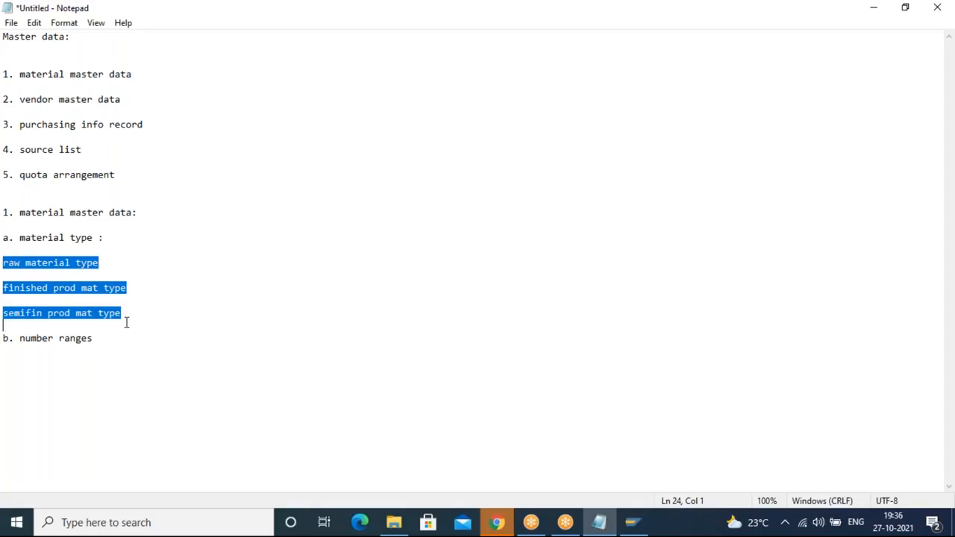
{"action": "left_click", "coordinate": [108, 262]}
{"action": "type", "text": "RO"}
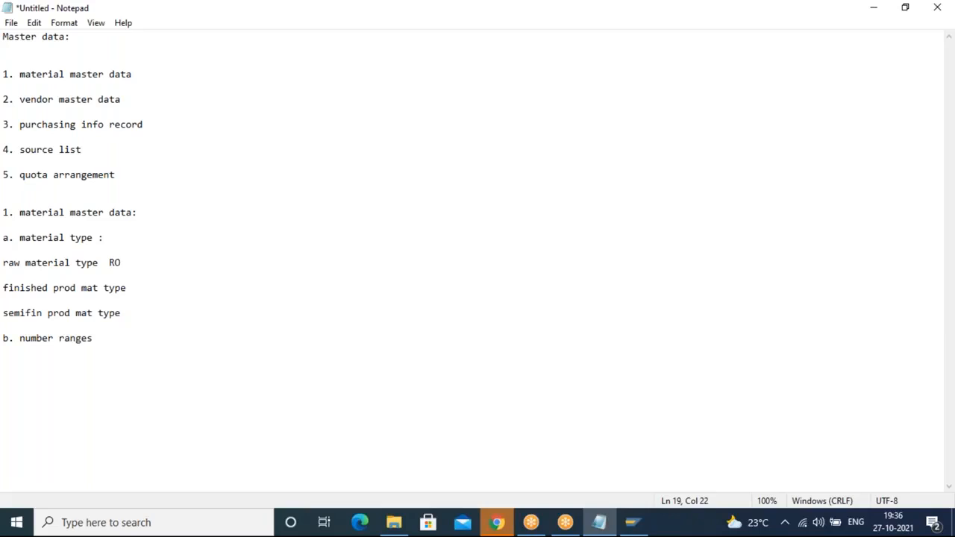
{"action": "type", "text": "H"}
{"action": "left_click", "coordinate": [139, 285]}
{"action": "type", "text": "FERT"}
{"action": "left_click", "coordinate": [142, 311]}
{"action": "type", "text": "HALB"}
Step: Add a line 'OMS2' beneath the material type lines
{"action": "key", "text": "Return"}
{"action": "key", "text": "Return"}
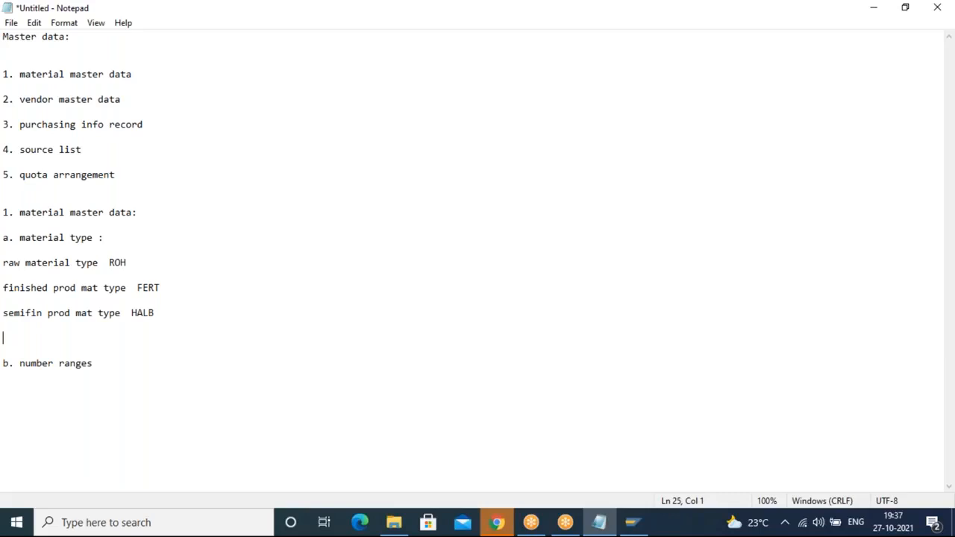
{"action": "type", "text": "OMS2"}
Step: Add a colon to 'b. number ranges' and a line '1. INTERNL NO ASSIGNMENT' beneath it
{"action": "left_click", "coordinate": [169, 363]}
{"action": "left_click", "coordinate": [48, 337]}
{"action": "left_click_drag", "start_coordinate": [93, 363], "coordinate": [7, 376]}
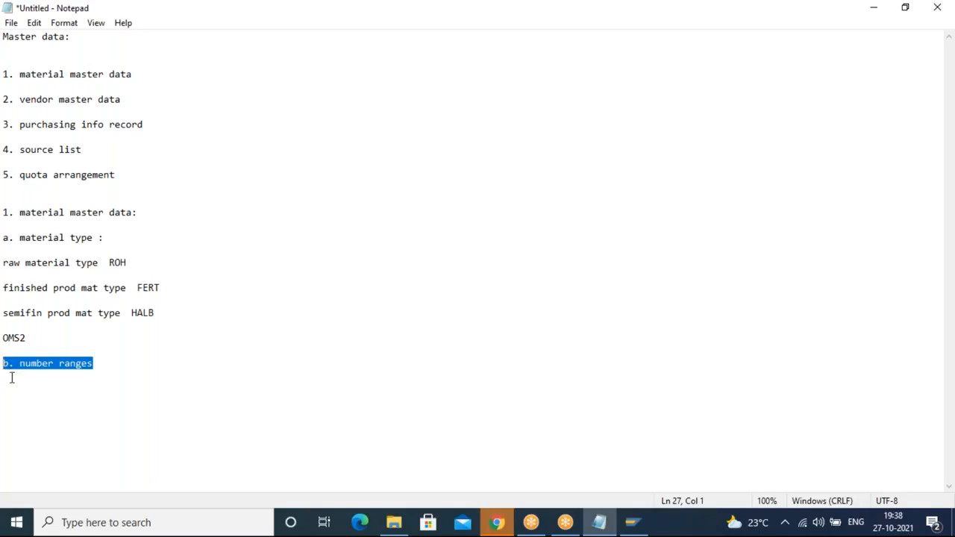
{"action": "left_click", "coordinate": [83, 376]}
{"action": "left_click", "coordinate": [125, 367]}
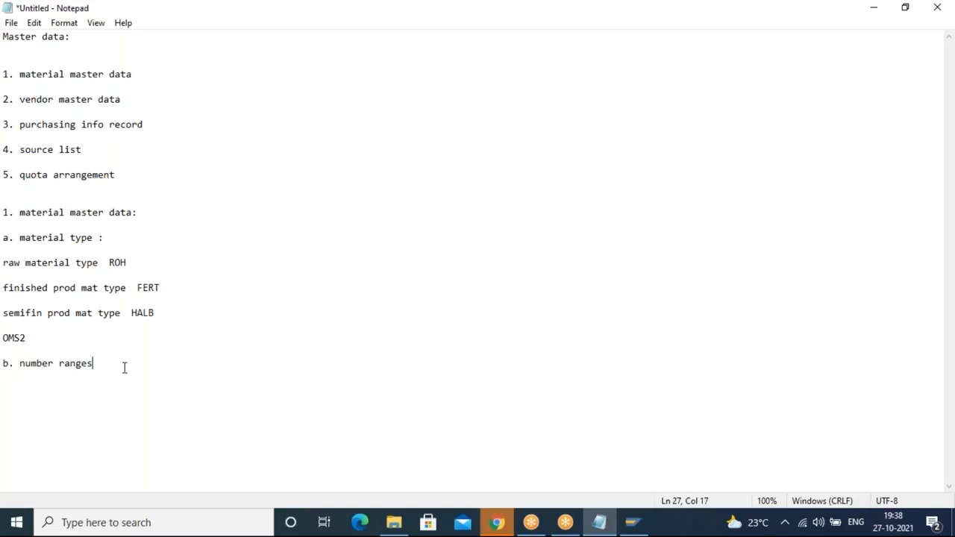
{"action": "type", "text": ":"}
{"action": "key", "text": "Return"}
{"action": "key", "text": "Return"}
{"action": "type", "text": "1. INTERNL NB"}
{"action": "key", "text": "BackSpace"}
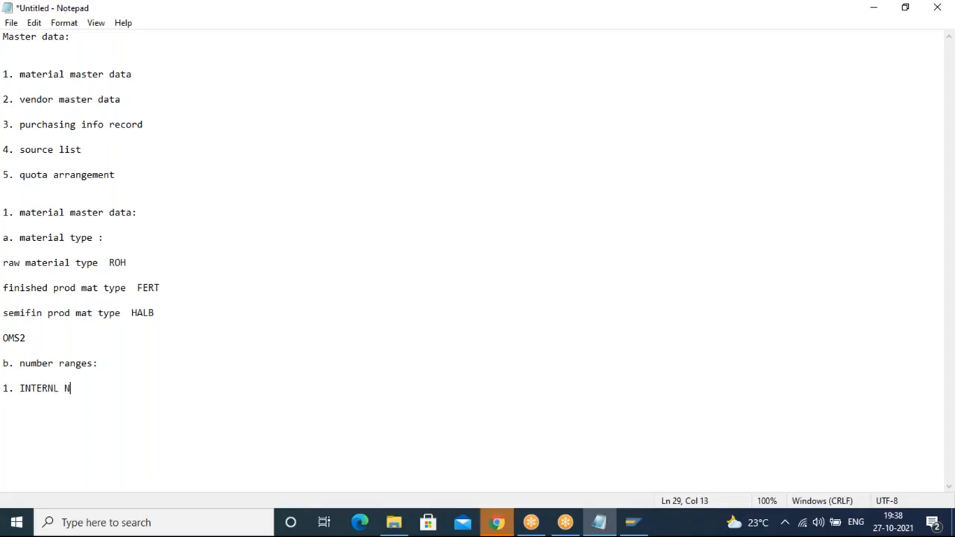
{"action": "type", "text": "O ASSIGNMENT"}
Step: Add a line '2. EXTERNAL' under the internal assignment line
{"action": "key", "text": "Return"}
{"action": "type", "text": "2"}
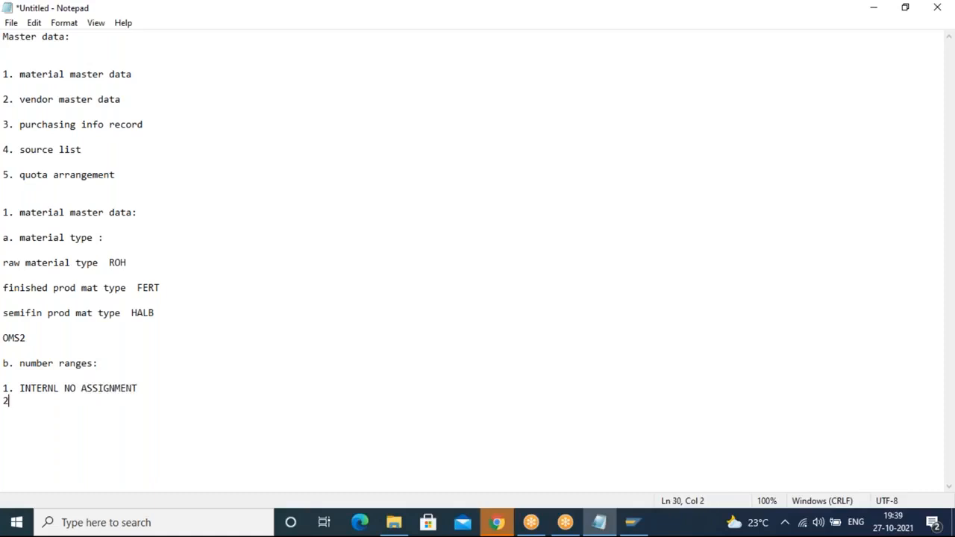
{"action": "type", "text": ". EXTERNAL"}
Step: Add a colon after 'INTERNL NO ASSIGNMENT' and append 'MMNR' to the number ranges heading
{"action": "left_click", "coordinate": [152, 391]}
{"action": "type", "text": ":"}
{"action": "left_click", "coordinate": [126, 364]}
{"action": "type", "text": "MMNR"}
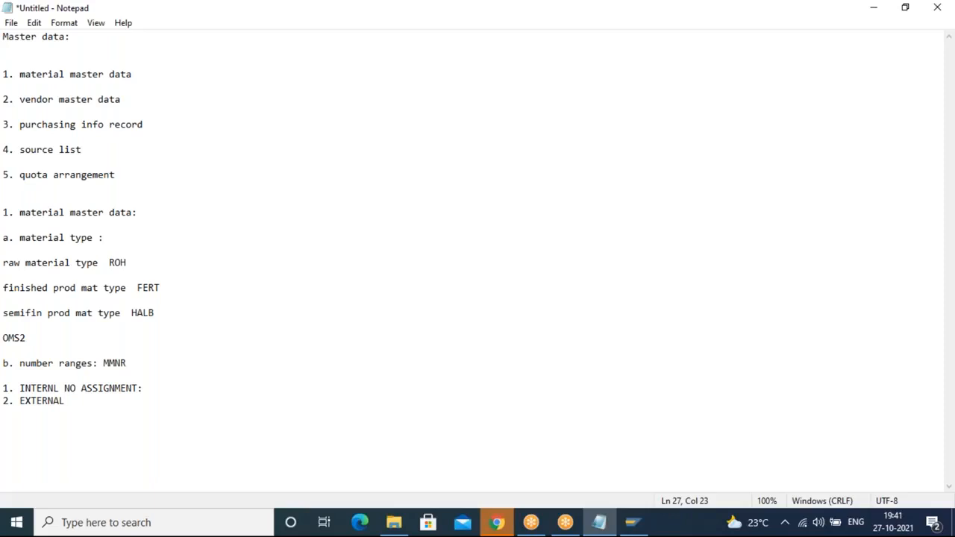
Step: Switch to SAP Logon and open the EHP system connection
{"action": "left_click", "coordinate": [4, 225]}
{"action": "left_click", "coordinate": [79, 400]}
{"action": "left_click", "coordinate": [631, 522]}
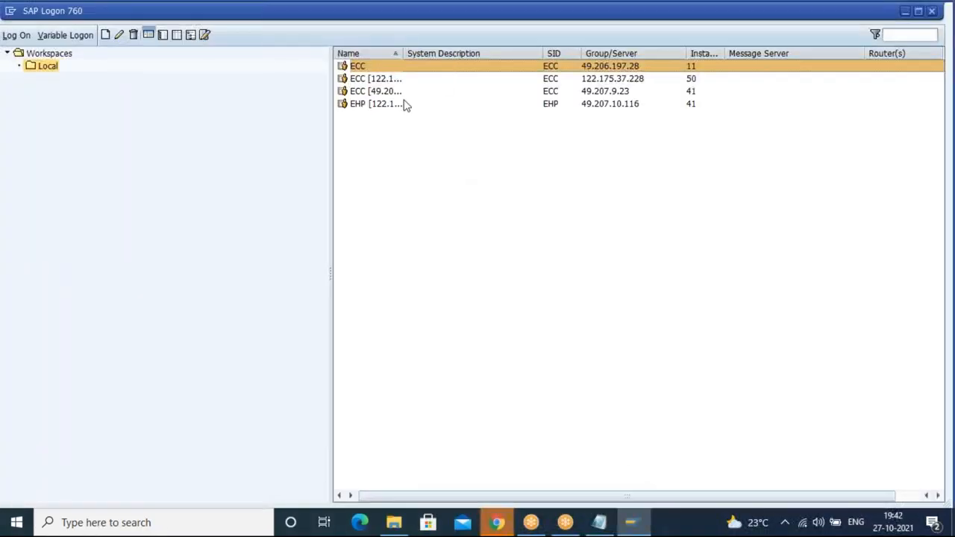
{"action": "left_click", "coordinate": [406, 105]}
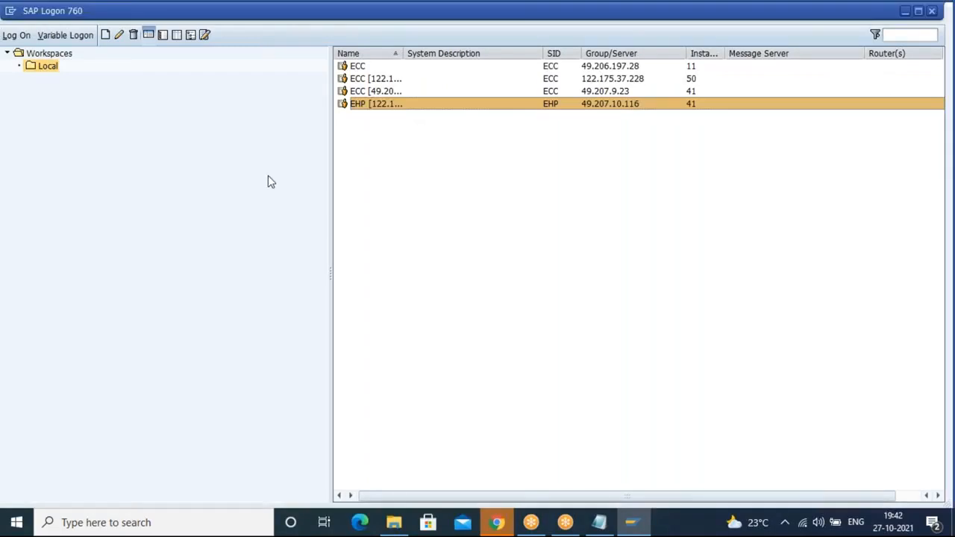
{"action": "key", "text": "Return"}
Step: Log on to client 800 with the saved user ID and the account password
{"action": "left_click", "coordinate": [140, 143]}
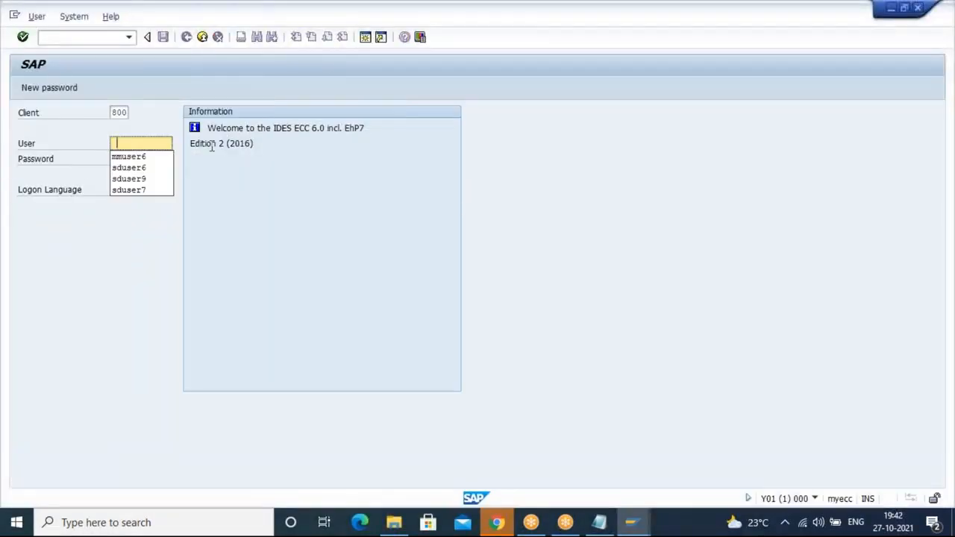
{"action": "left_click", "coordinate": [144, 160]}
{"action": "left_click", "coordinate": [148, 159]}
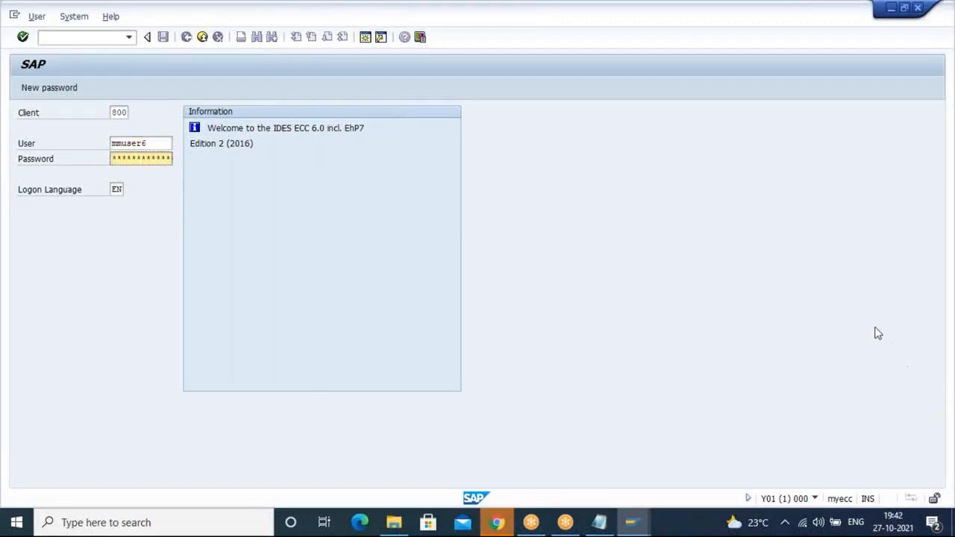
{"action": "key", "text": "Return"}
{"action": "type", "text": "**********"}
{"action": "key", "text": "Return"}
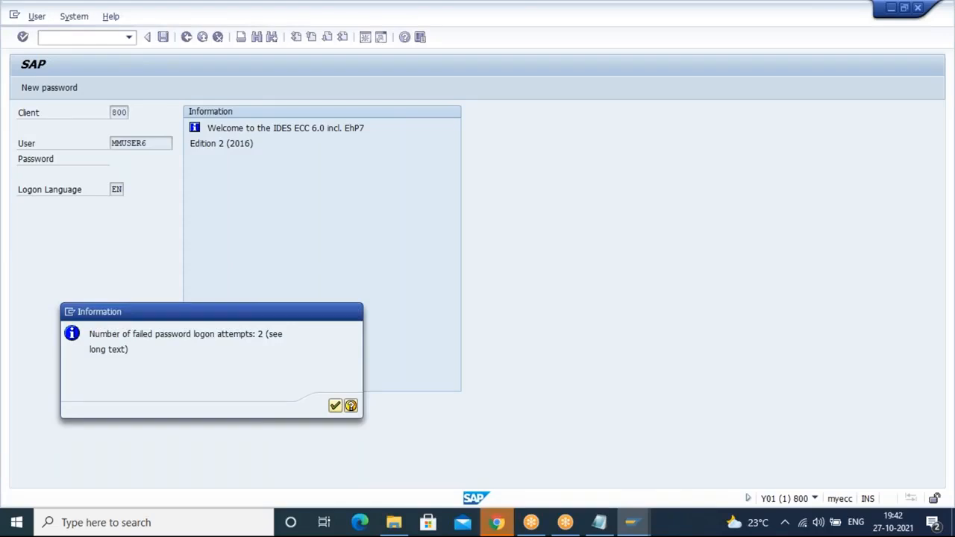
{"action": "key", "text": "Return"}
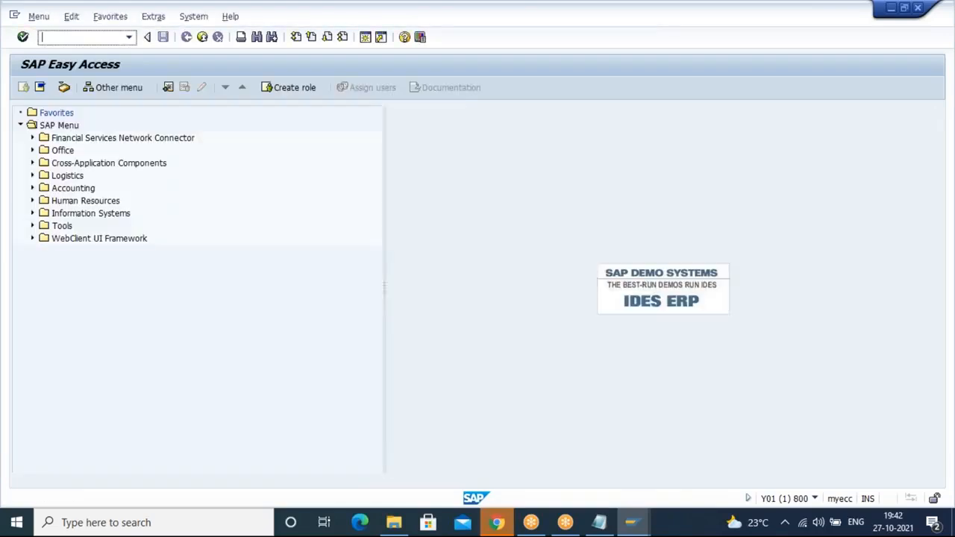
Step: Run transaction SPRO
{"action": "type", "text": "spr"}
{"action": "key", "text": "BackSpace"}
{"action": "key", "text": "BackSpace"}
{"action": "key", "text": "BackSpace"}
{"action": "type", "text": "spro"}
{"action": "key", "text": "Return"}
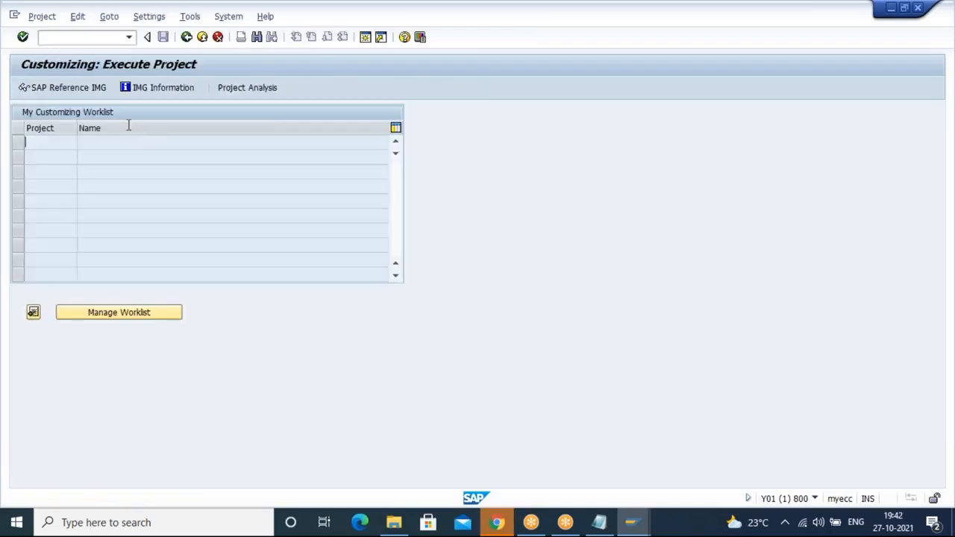
Step: Open Define Attributes of Material Types under Logistics - General, Material Master, Basic Settings in the SAP Reference IMG
{"action": "left_click", "coordinate": [93, 87]}
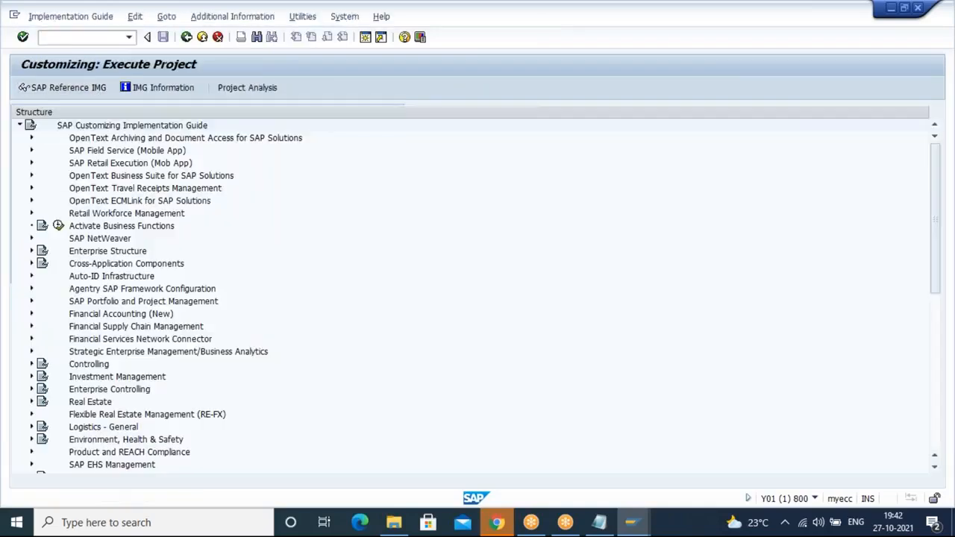
{"action": "left_click", "coordinate": [32, 429]}
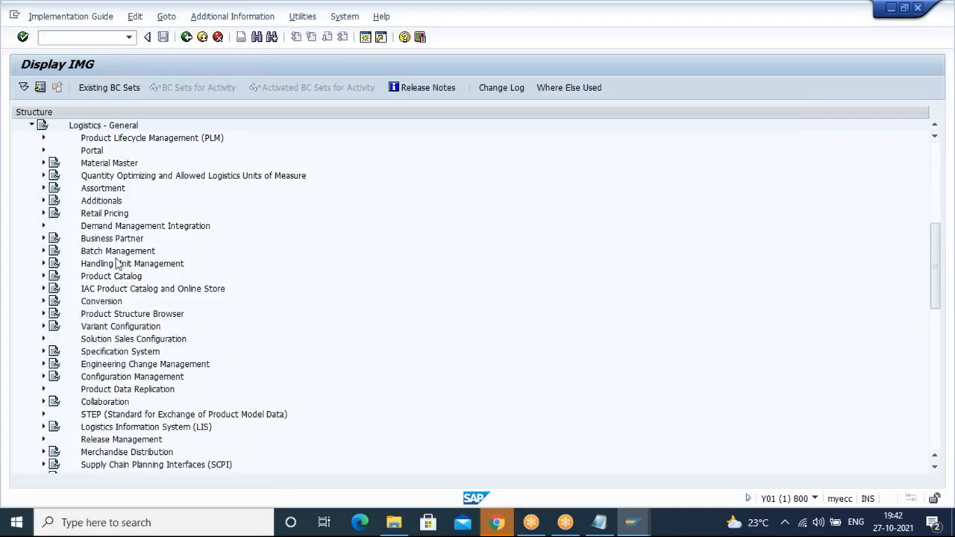
{"action": "left_click", "coordinate": [43, 163]}
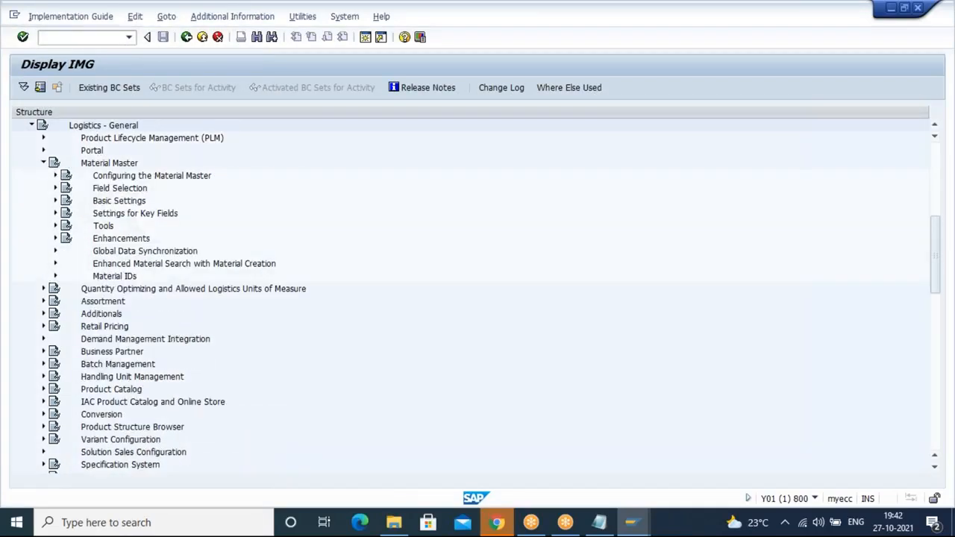
{"action": "left_click", "coordinate": [55, 201]}
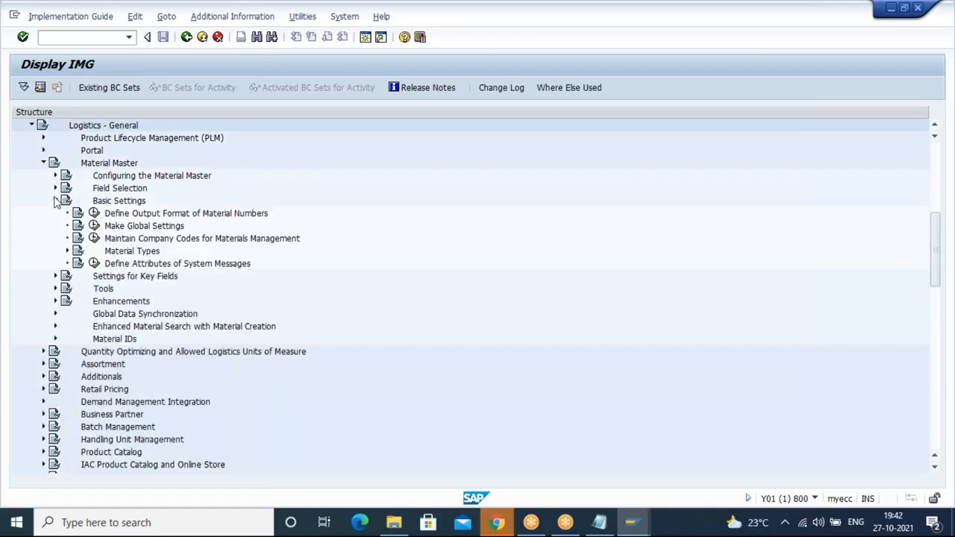
{"action": "left_click", "coordinate": [68, 251]}
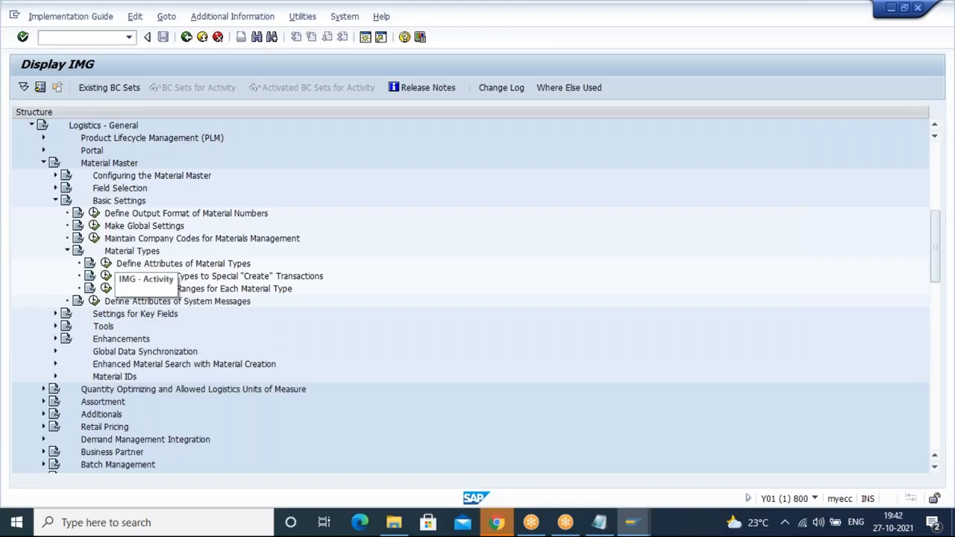
{"action": "left_click", "coordinate": [106, 264]}
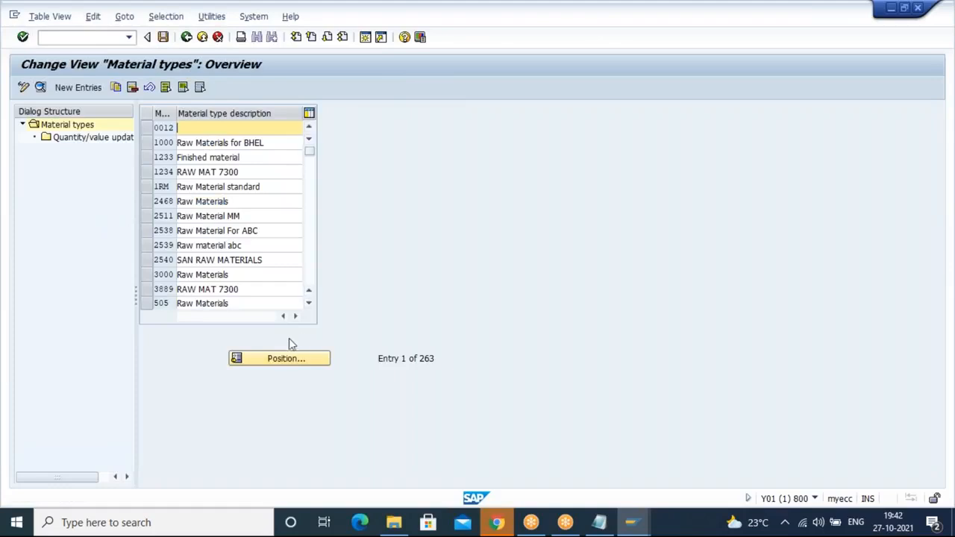
Step: Position the material types list on ROH and start copying that entry
{"action": "left_click", "coordinate": [285, 359]}
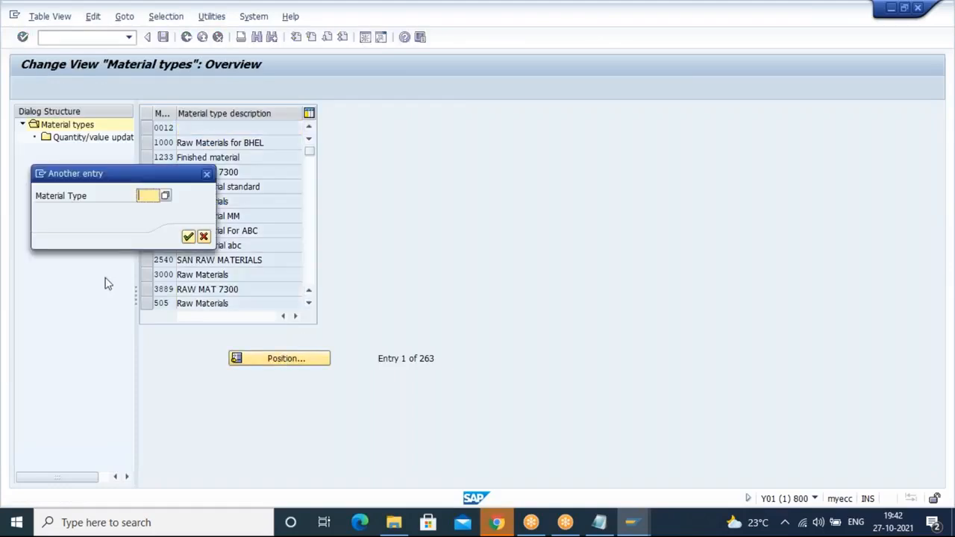
{"action": "type", "text": "roh"}
{"action": "key", "text": "Return"}
{"action": "key", "text": "Return"}
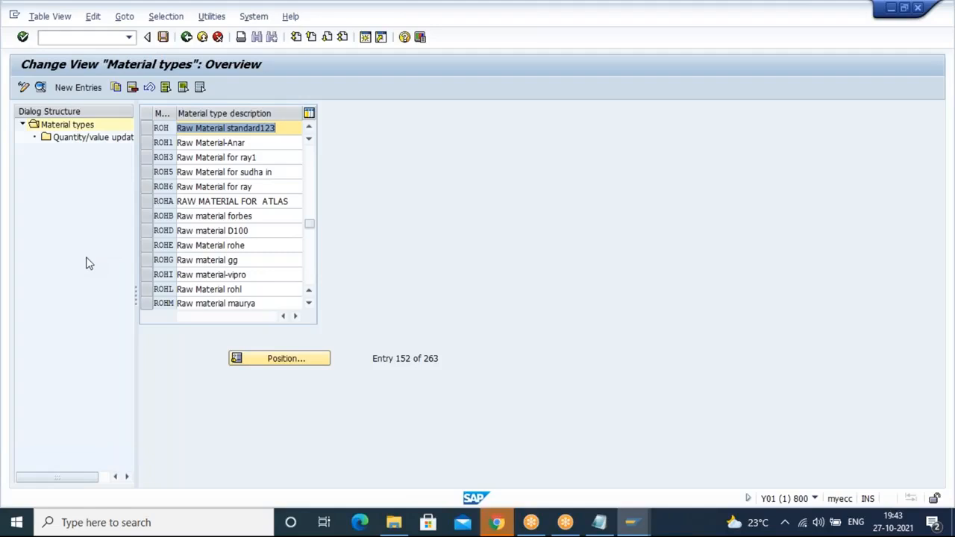
{"action": "left_click", "coordinate": [75, 95]}
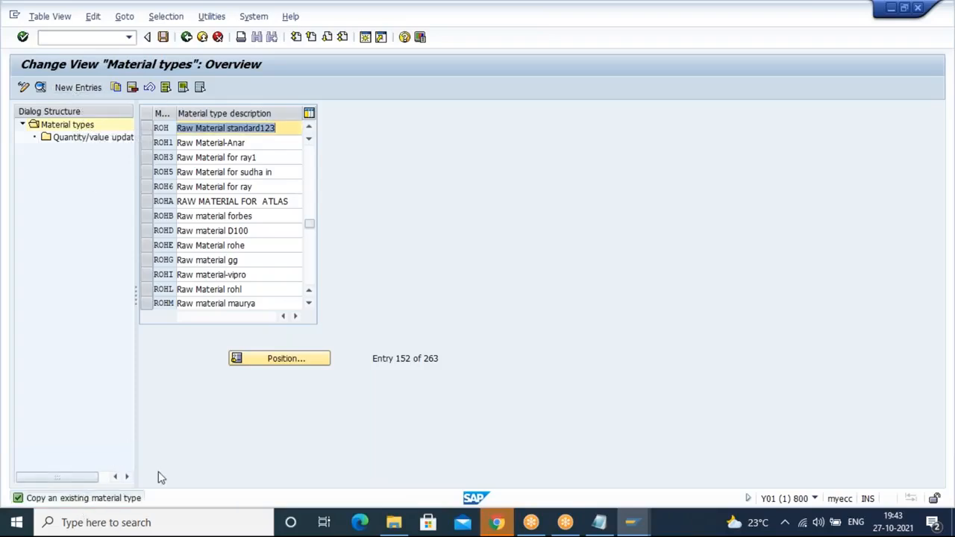
{"action": "left_click", "coordinate": [148, 129]}
{"action": "left_click", "coordinate": [116, 87]}
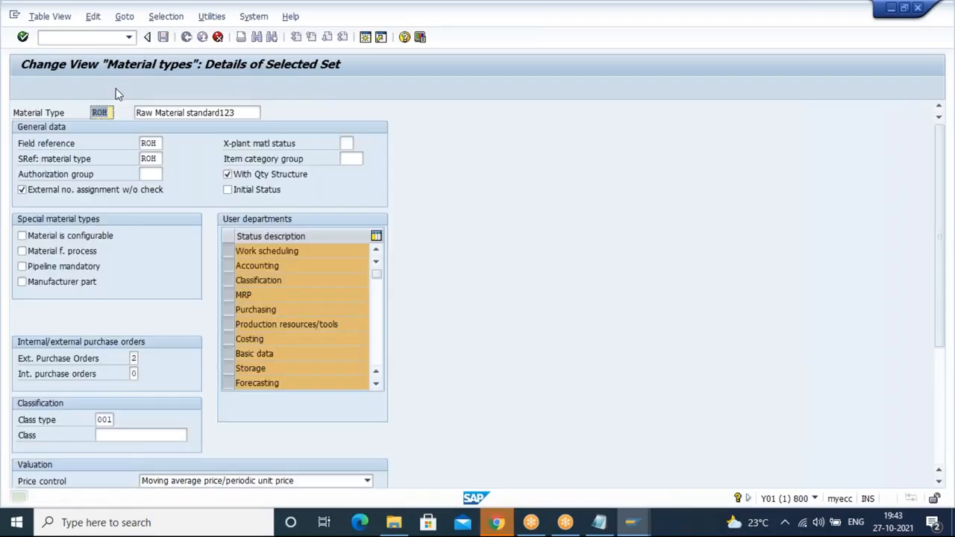
Step: Name the copied material type ROHQ with the description 'Raw Material rohq'
{"action": "left_click", "coordinate": [112, 113]}
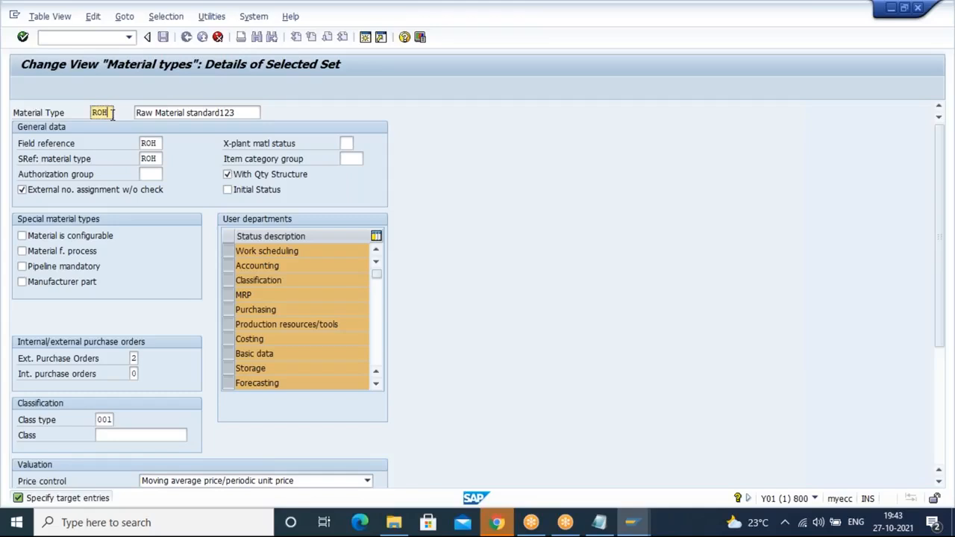
{"action": "type", "text": "k"}
{"action": "key", "text": "BackSpace"}
{"action": "type", "text": "n"}
{"action": "key", "text": "BackSpace"}
{"action": "type", "text": "Q"}
{"action": "left_click", "coordinate": [240, 114]}
{"action": "key", "text": "BackSpace"}
{"action": "key", "text": "Insert"}
{"action": "key", "text": "BackSpace"}
{"action": "key", "text": "BackSpace"}
{"action": "key", "text": "BackSpace"}
{"action": "key", "text": "BackSpace"}
{"action": "key", "text": "BackSpace"}
{"action": "key", "text": "BackSpace"}
{"action": "key", "text": "BackSpace"}
{"action": "key", "text": "BackSpace"}
{"action": "key", "text": "BackSpace"}
{"action": "key", "text": "BackSpace"}
{"action": "key", "text": "BackSpace"}
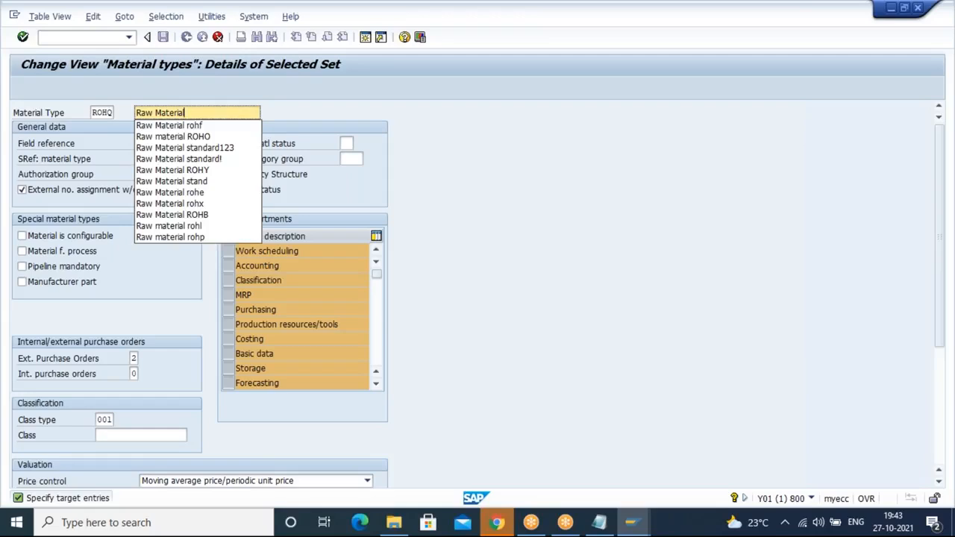
{"action": "type", "text": "rohq"}
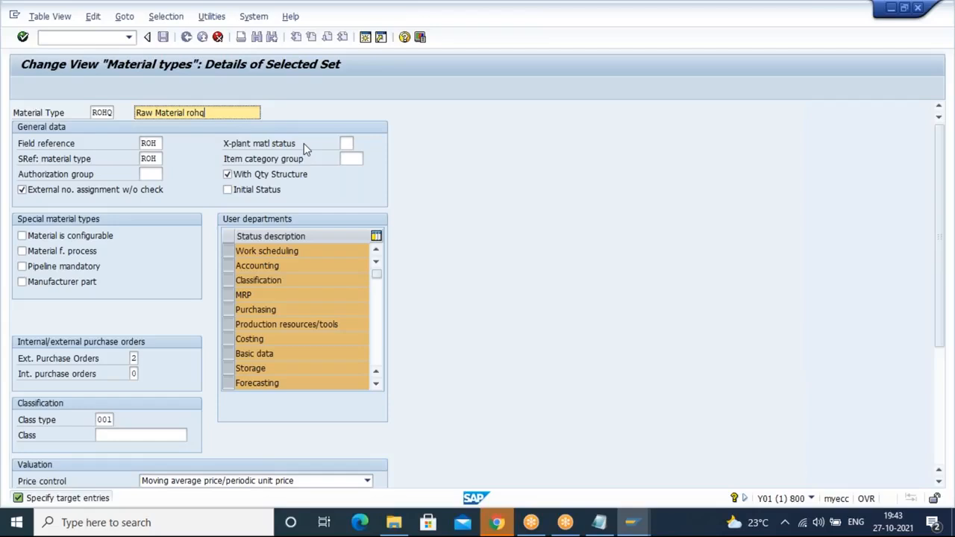
Step: Try a cross-plant material status value from the list and clear the field again
{"action": "left_click", "coordinate": [348, 143]}
{"action": "key", "text": "F4"}
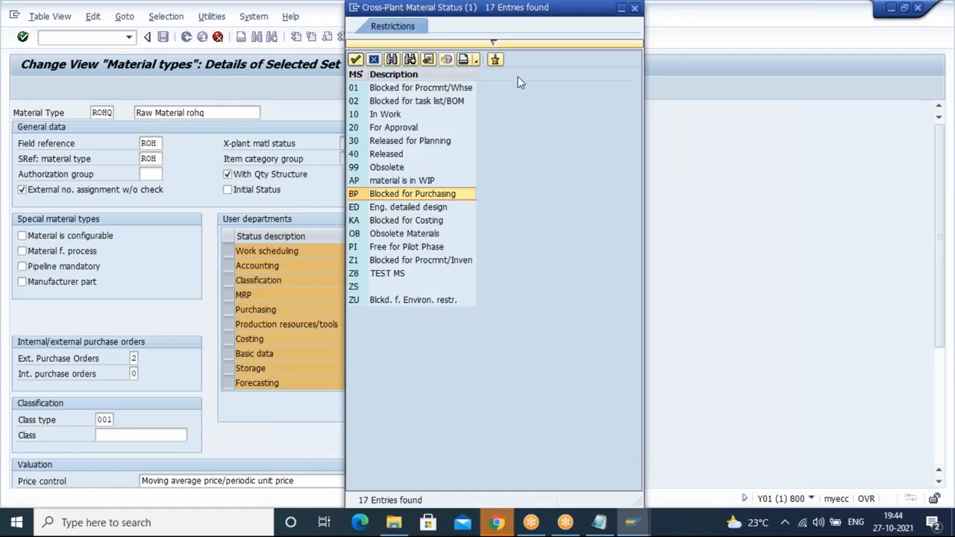
{"action": "left_click", "coordinate": [397, 222]}
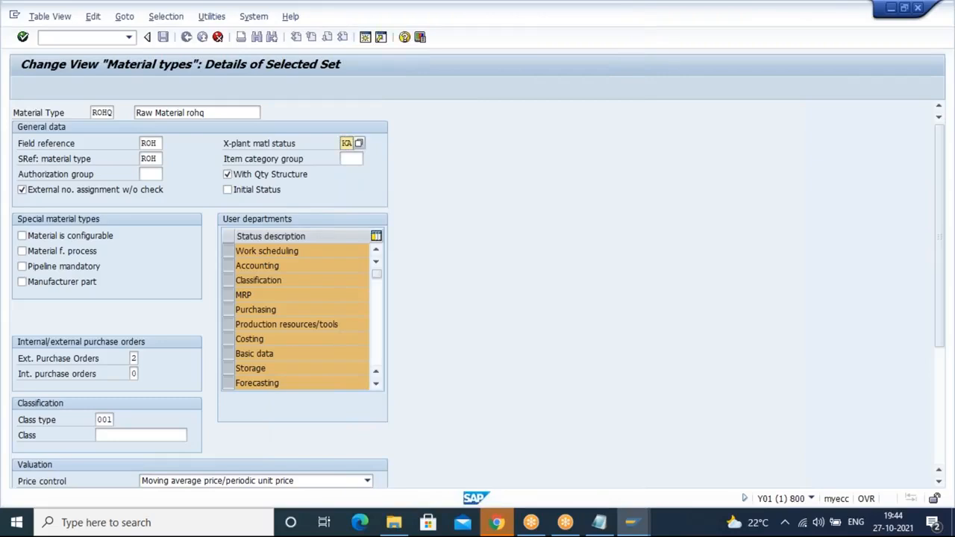
{"action": "key", "text": "BackSpace"}
{"action": "key", "text": "BackSpace"}
{"action": "left_click", "coordinate": [355, 158]}
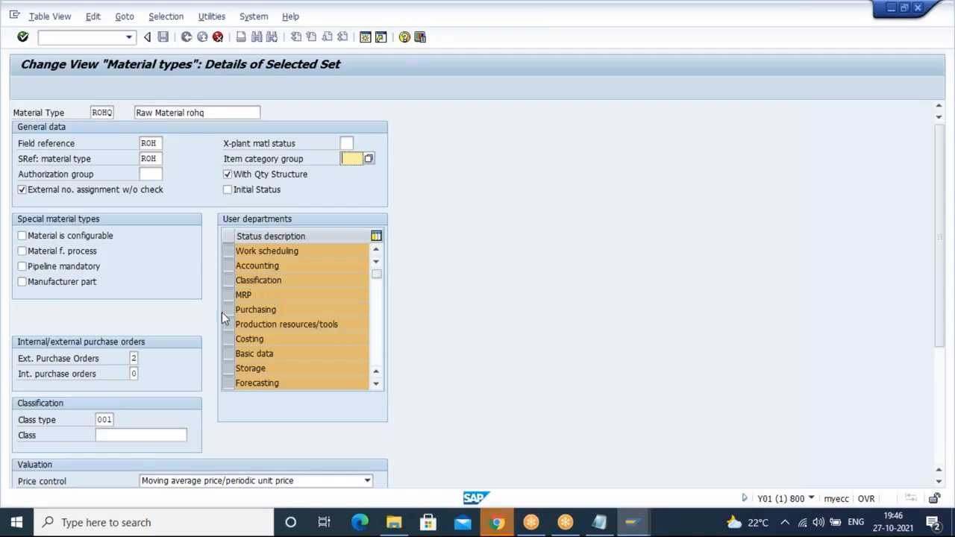
Step: Review the user departments and the external and internal purchase order options for the new material type
{"action": "left_click", "coordinate": [377, 327]}
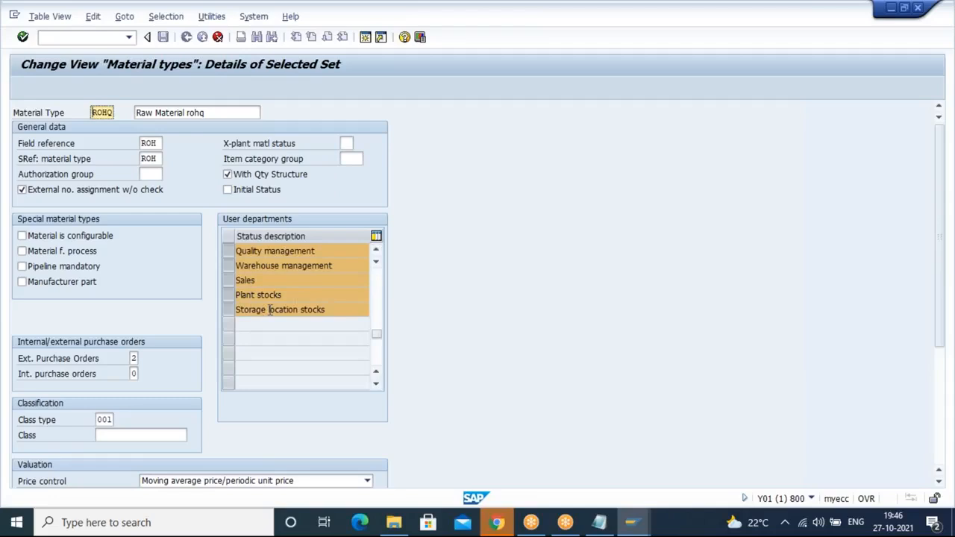
{"action": "left_click", "coordinate": [379, 277]}
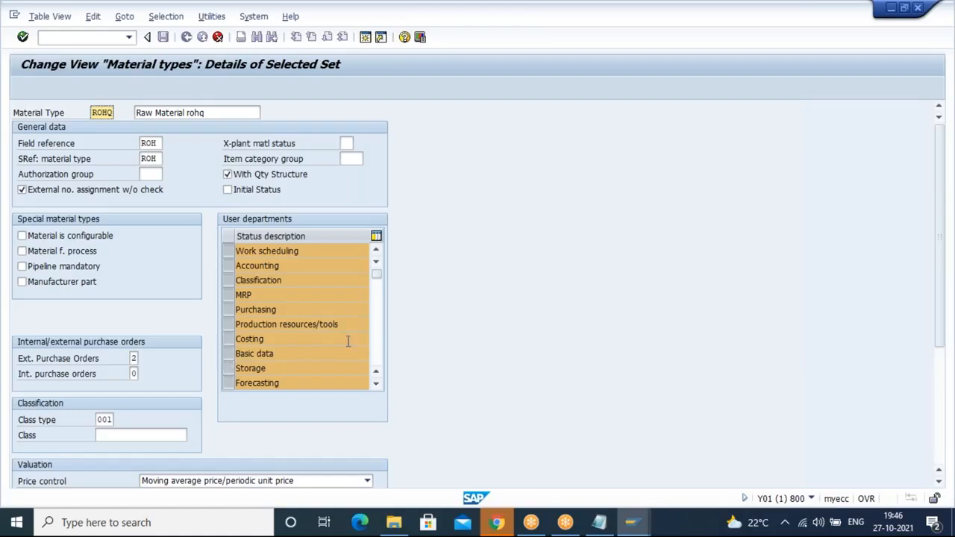
{"action": "left_click", "coordinate": [375, 340]}
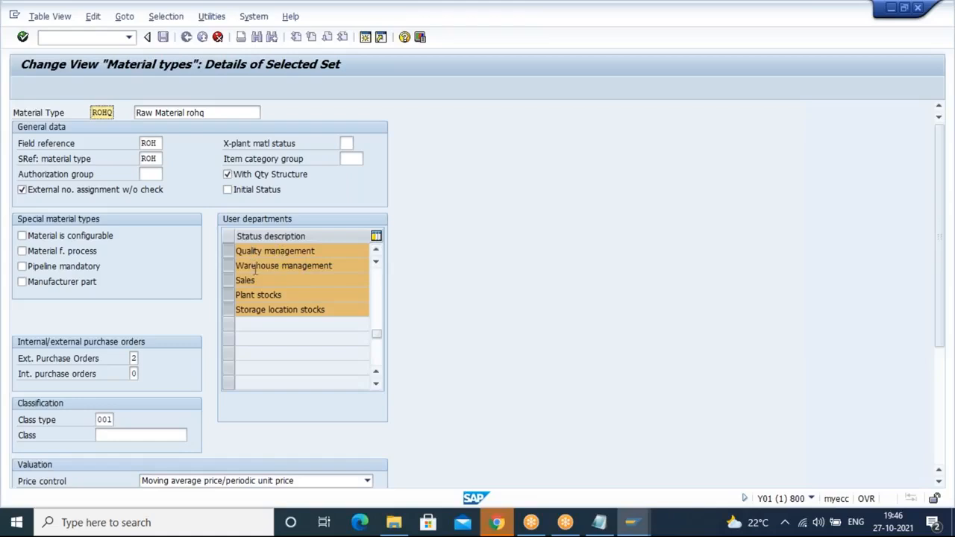
{"action": "left_click", "coordinate": [377, 293]}
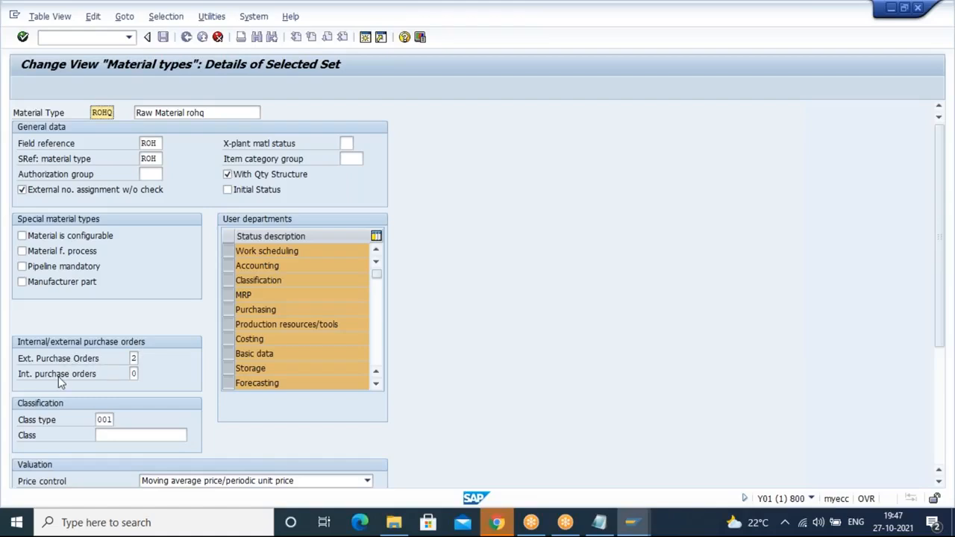
{"action": "left_click", "coordinate": [134, 357]}
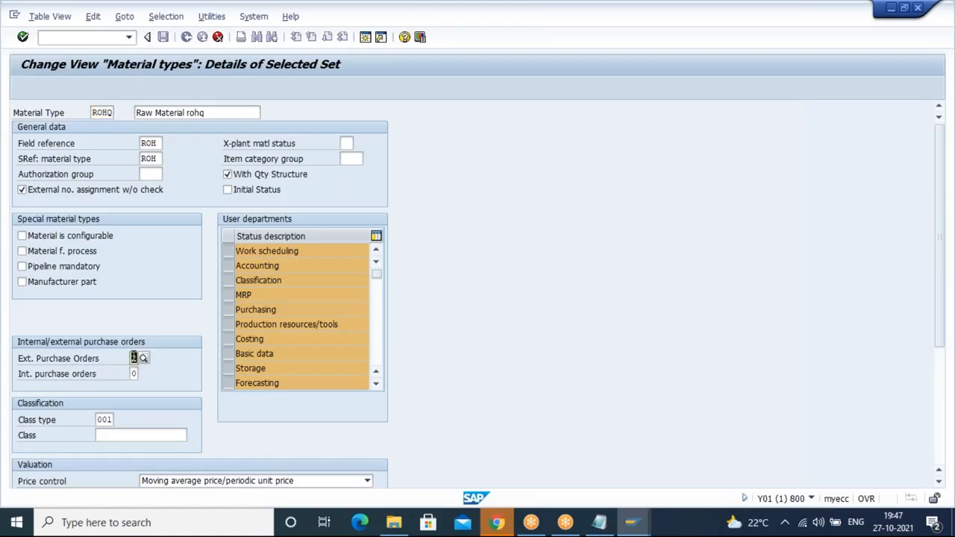
{"action": "left_click", "coordinate": [142, 358]}
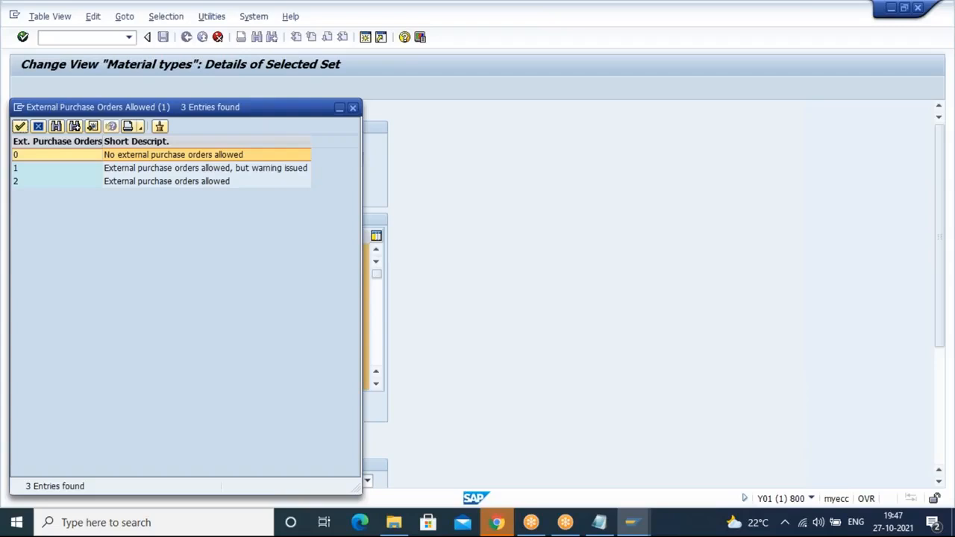
{"action": "double_click", "coordinate": [158, 182]}
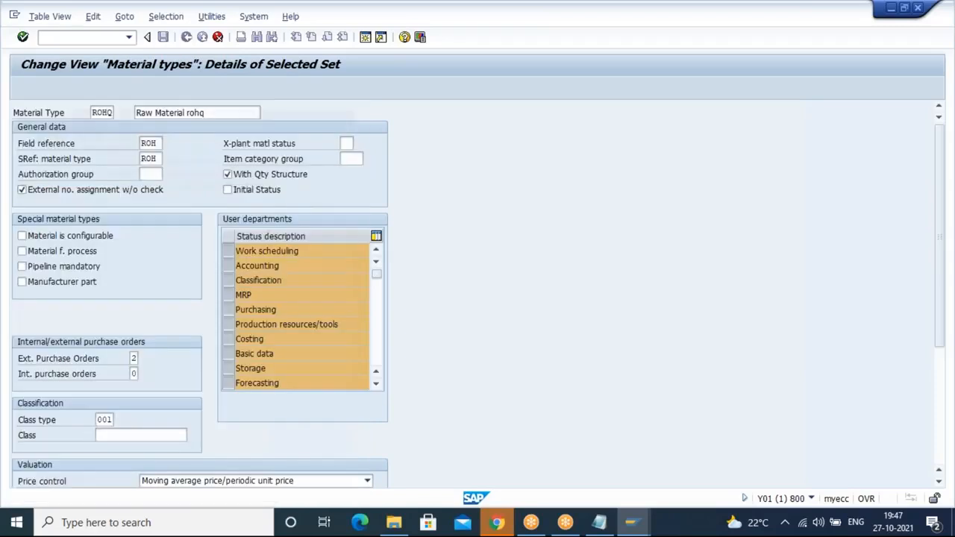
{"action": "left_click", "coordinate": [134, 373]}
{"action": "left_click", "coordinate": [147, 371]}
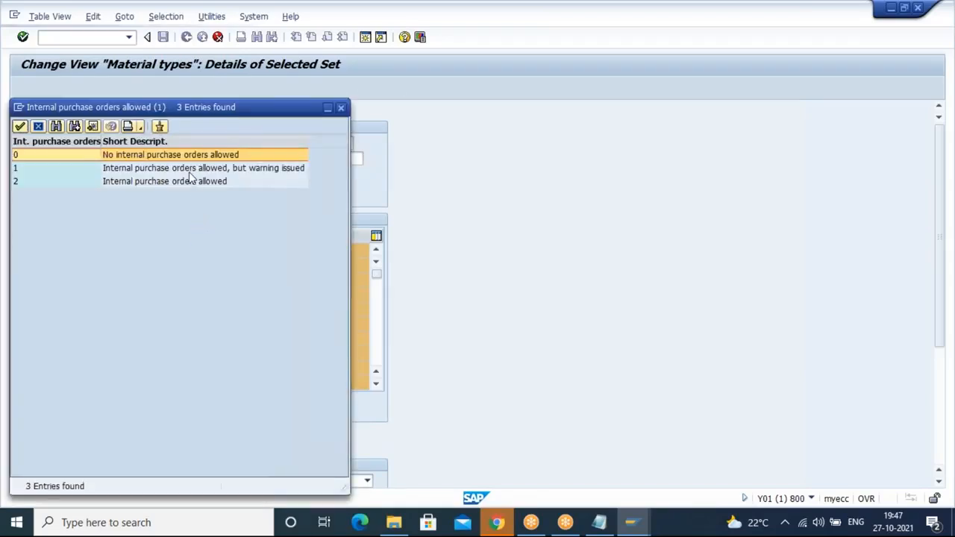
{"action": "key", "text": "Return"}
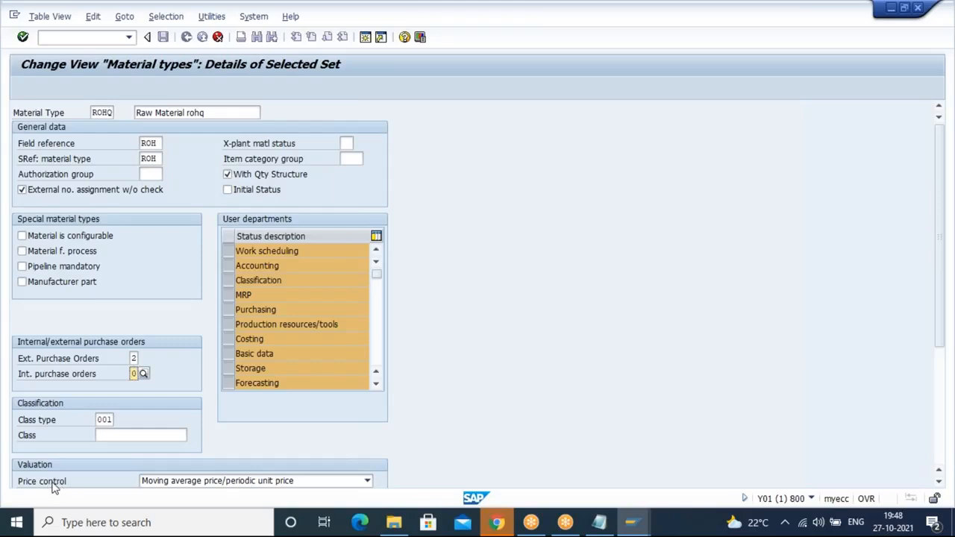
Step: Keep price control as moving average price/periodic unit price and confirm the details
{"action": "left_click", "coordinate": [367, 481]}
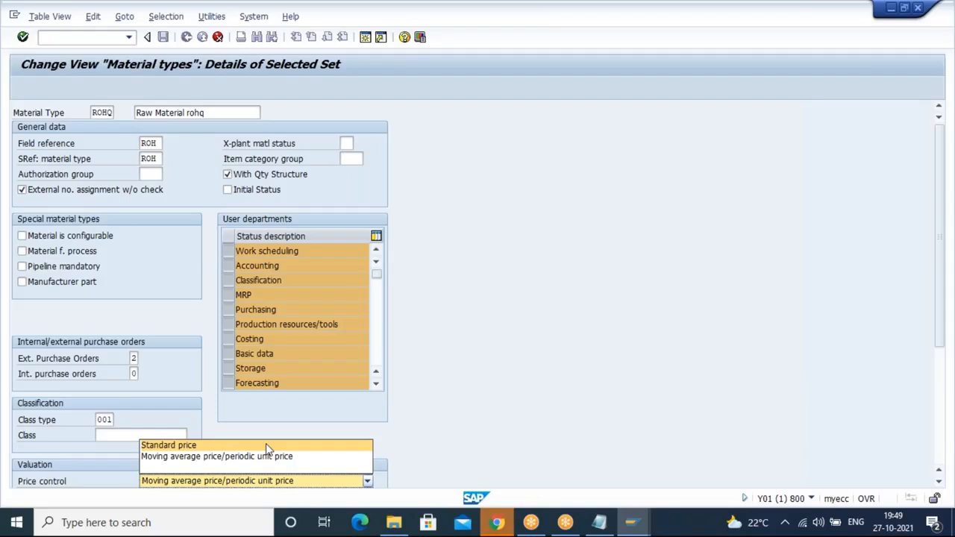
{"action": "left_click", "coordinate": [270, 459]}
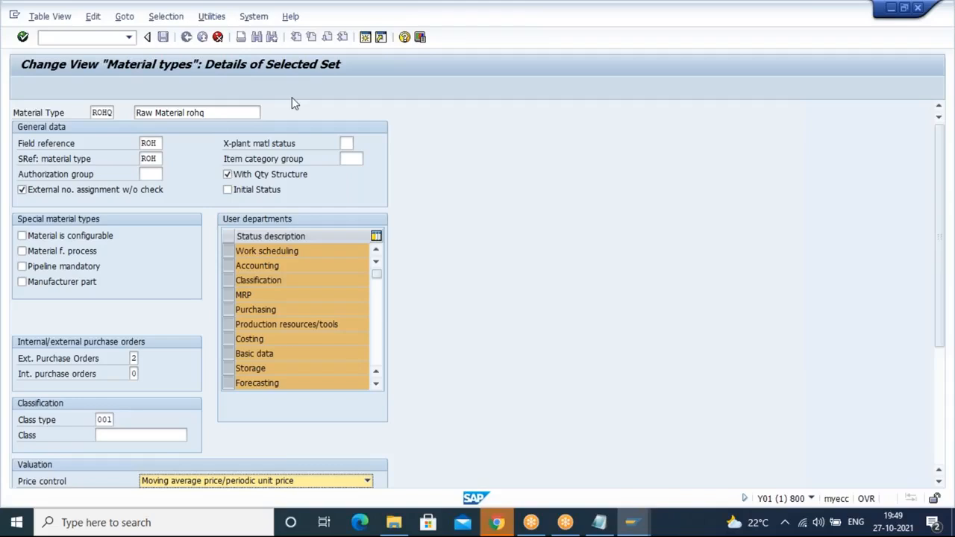
{"action": "key", "text": "Return"}
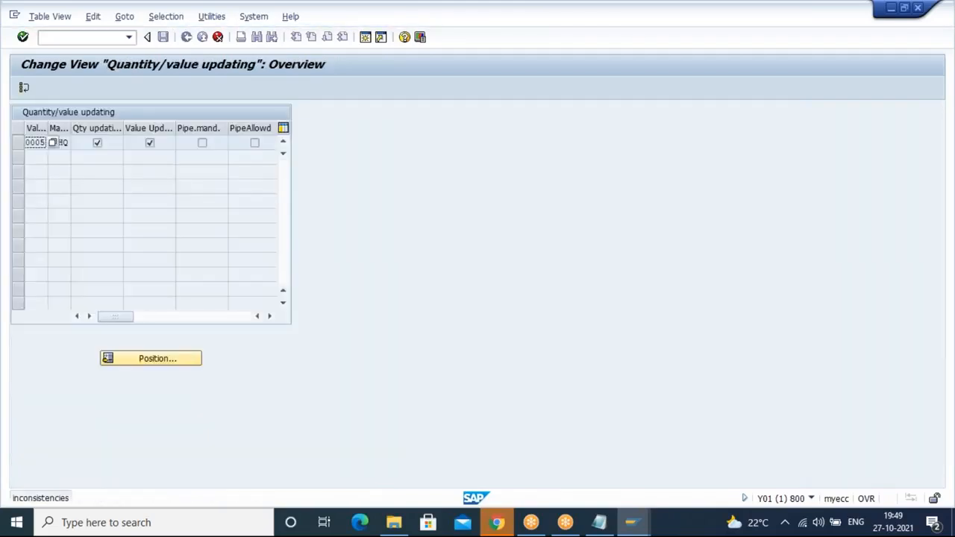
Step: Confirm copying the dependent entries and save the new material type ROHQ
{"action": "key", "text": "Return"}
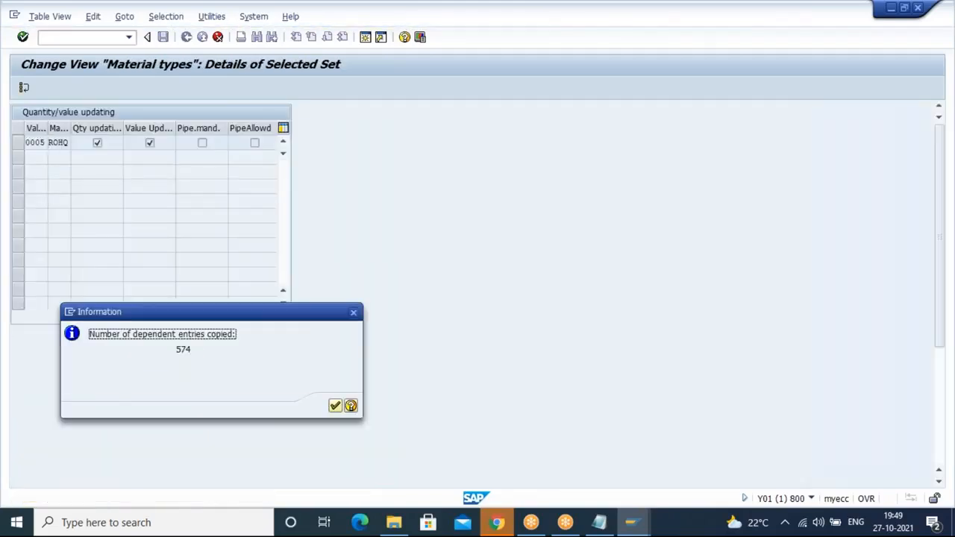
{"action": "key", "text": "Return"}
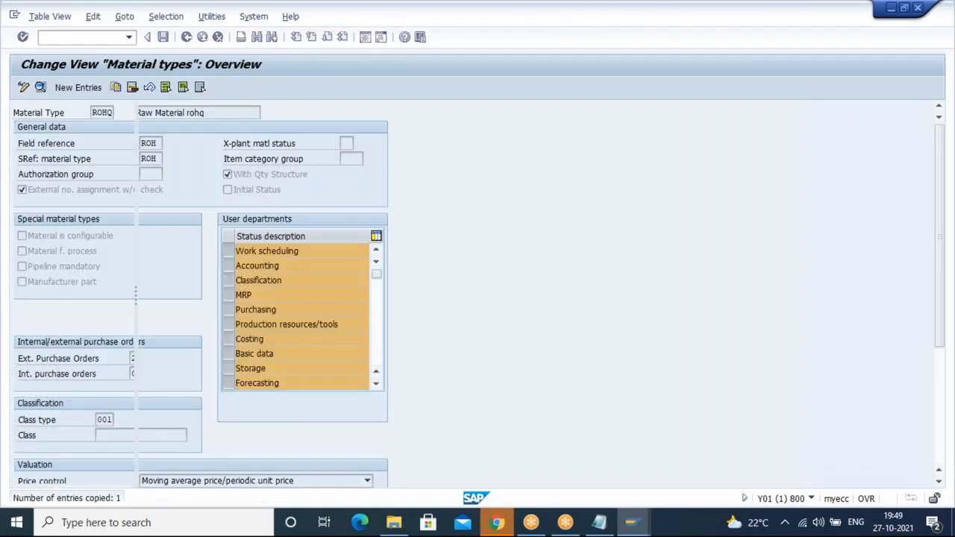
{"action": "left_click", "coordinate": [163, 37]}
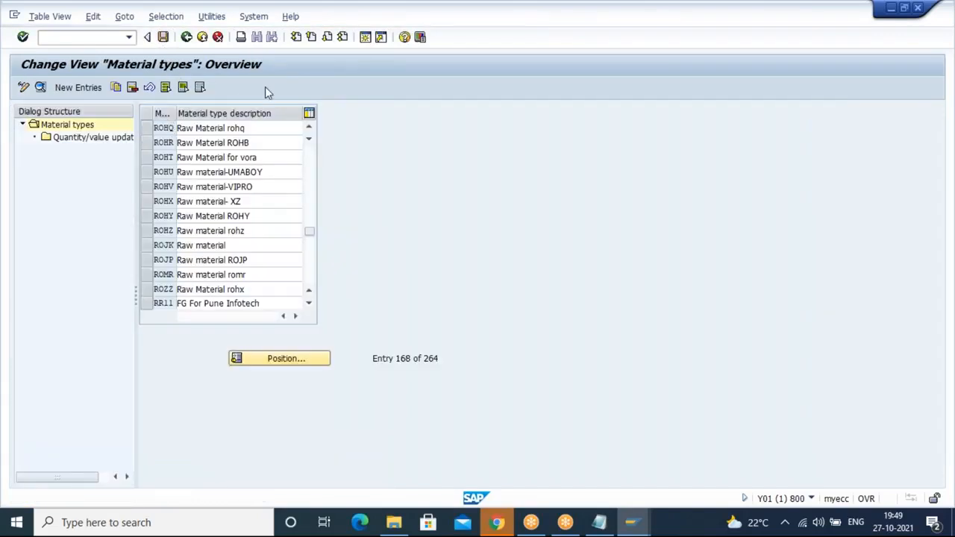
Step: Select ROHQ and open its quantity/value updating entries
{"action": "left_click", "coordinate": [206, 238]}
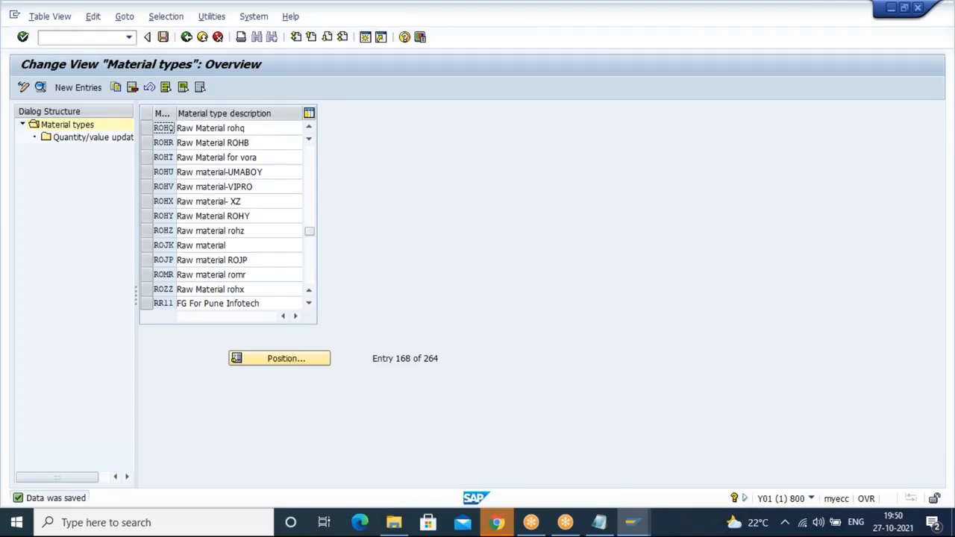
{"action": "left_click", "coordinate": [147, 130]}
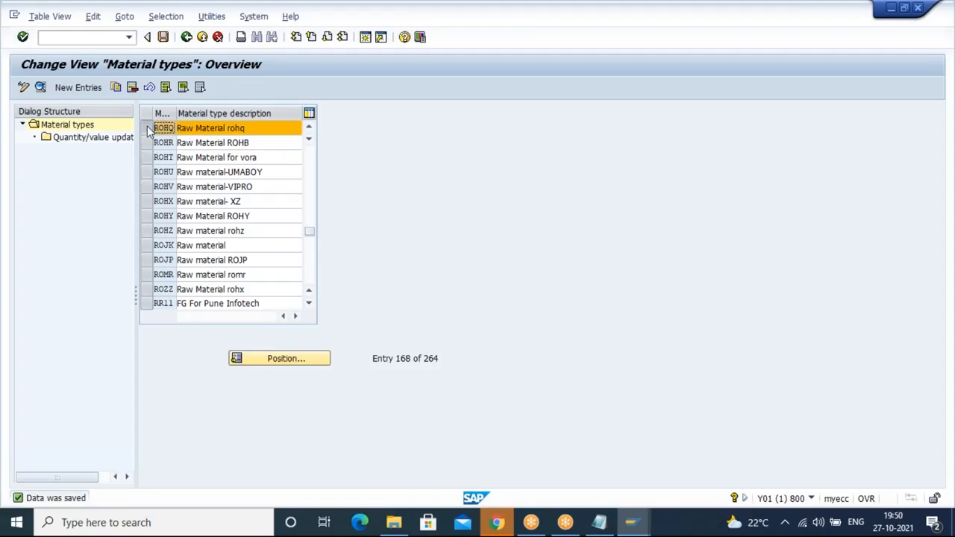
{"action": "double_click", "coordinate": [109, 141]}
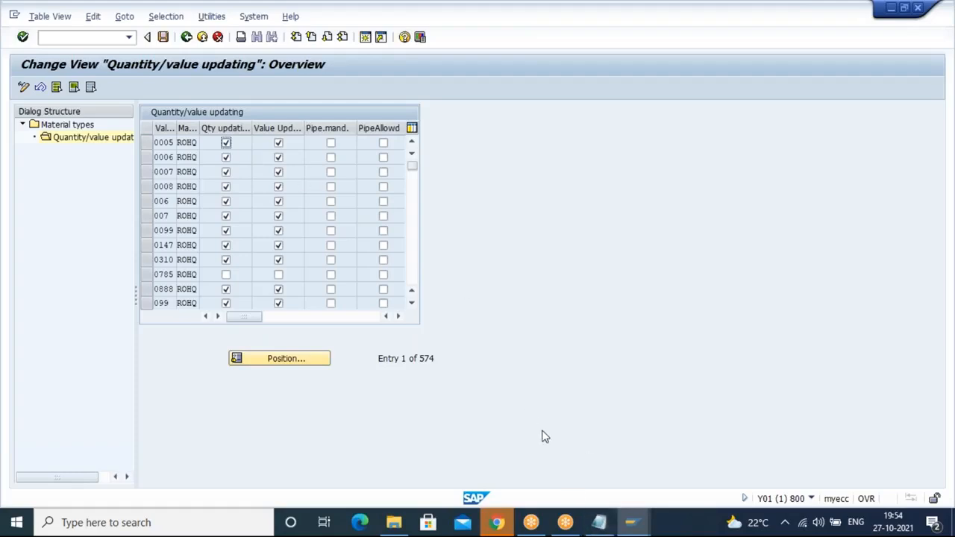
Step: Switch to Notepad and add the note "general ledger acnt errors" below the number range notes
{"action": "left_click", "coordinate": [602, 523]}
{"action": "key", "text": "Return"}
{"action": "key", "text": "Return"}
{"action": "type", "text": "general "}
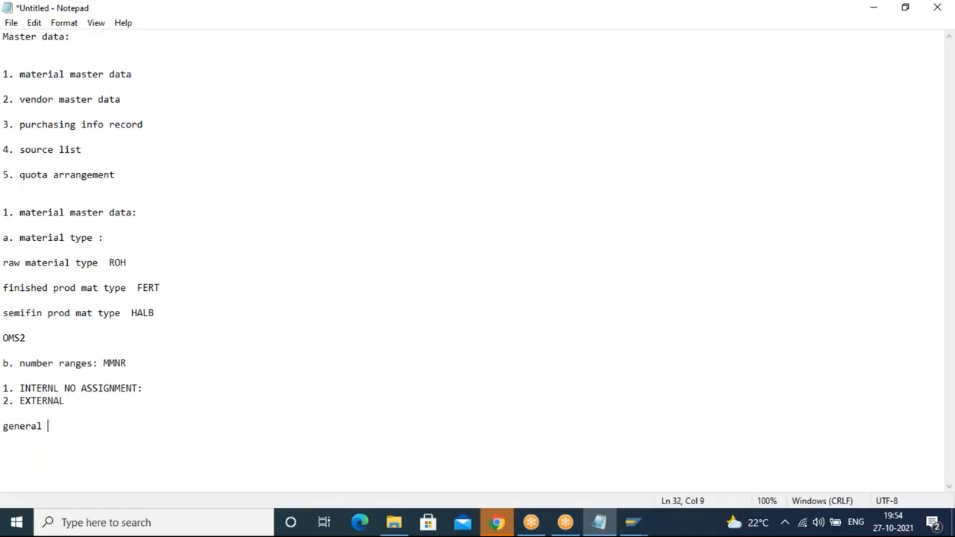
{"action": "type", "text": "ledger acnt erros"}
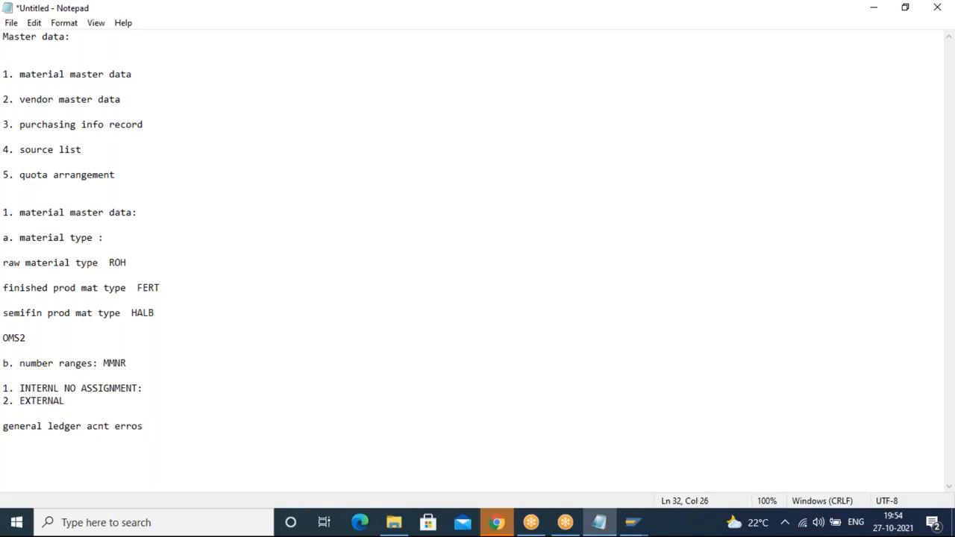
{"action": "key", "text": "BackSpace"}
{"action": "type", "text": "rs"}
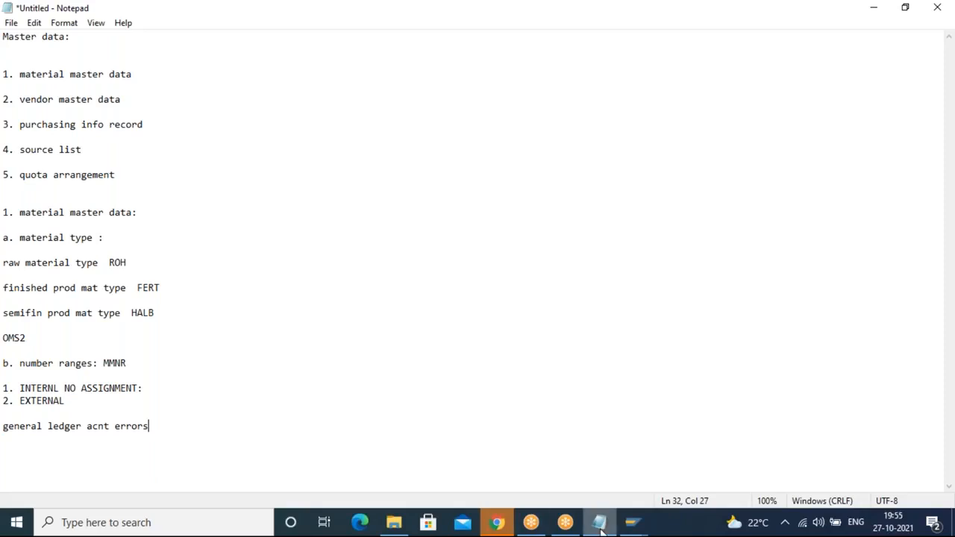
Step: Return to SAP, save the quantity/value updating entries and go back to the IMG structure
{"action": "left_click", "coordinate": [632, 525]}
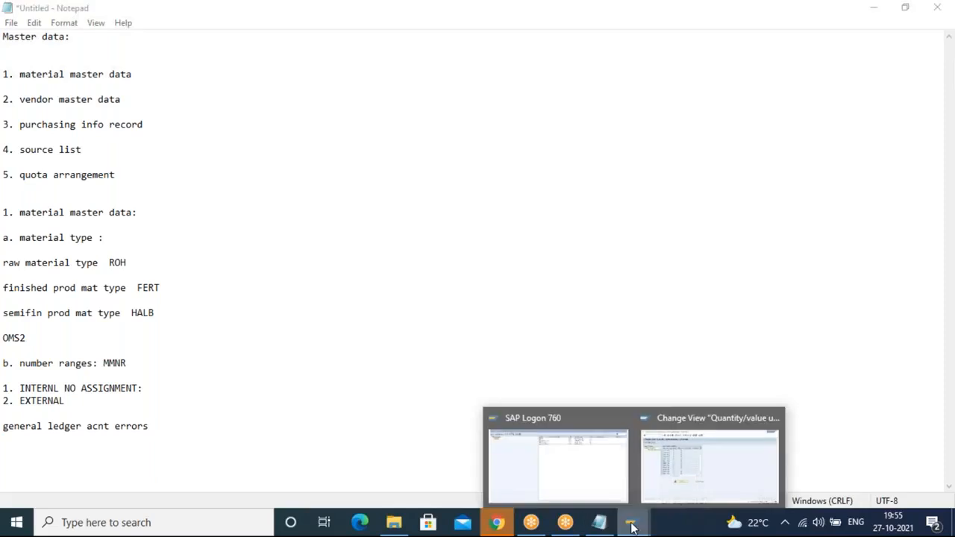
{"action": "left_click", "coordinate": [710, 455]}
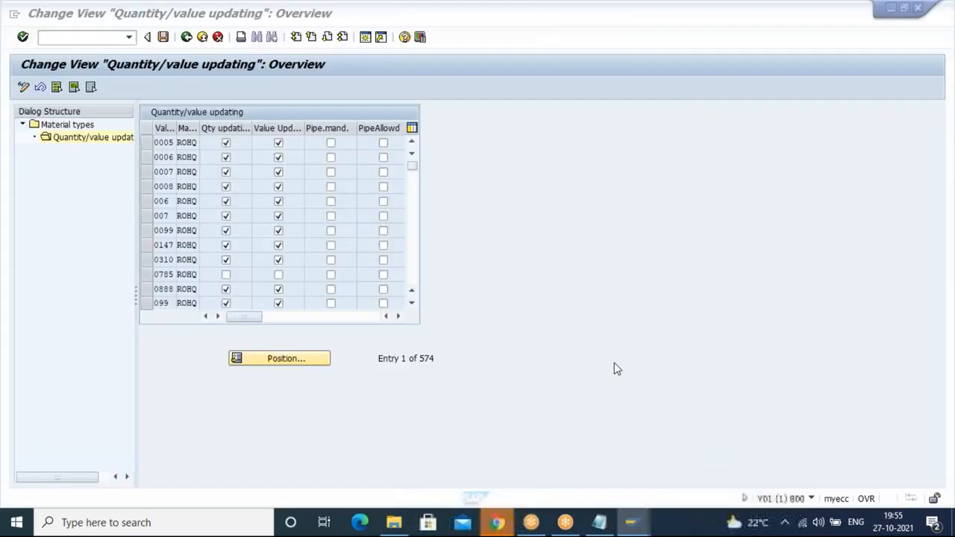
{"action": "left_click", "coordinate": [165, 40]}
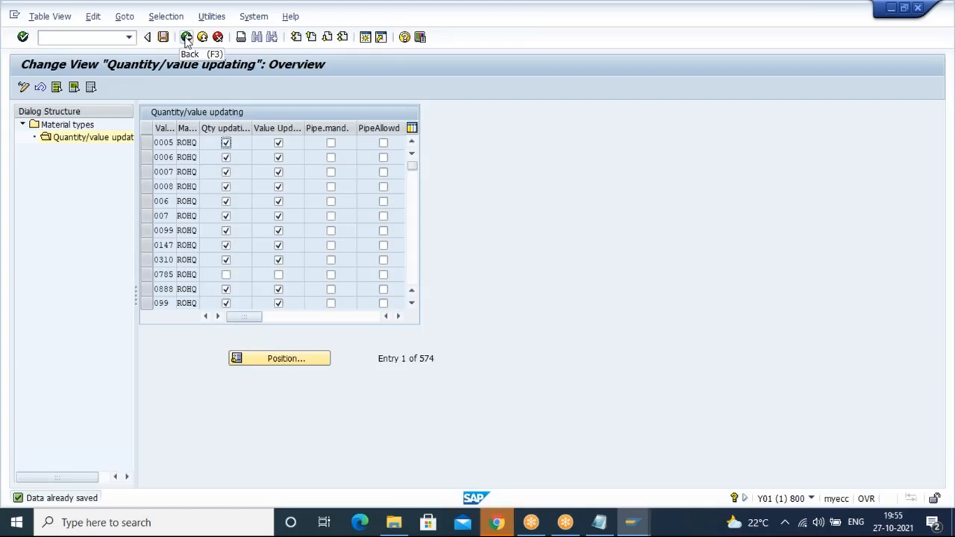
{"action": "left_click", "coordinate": [187, 37]}
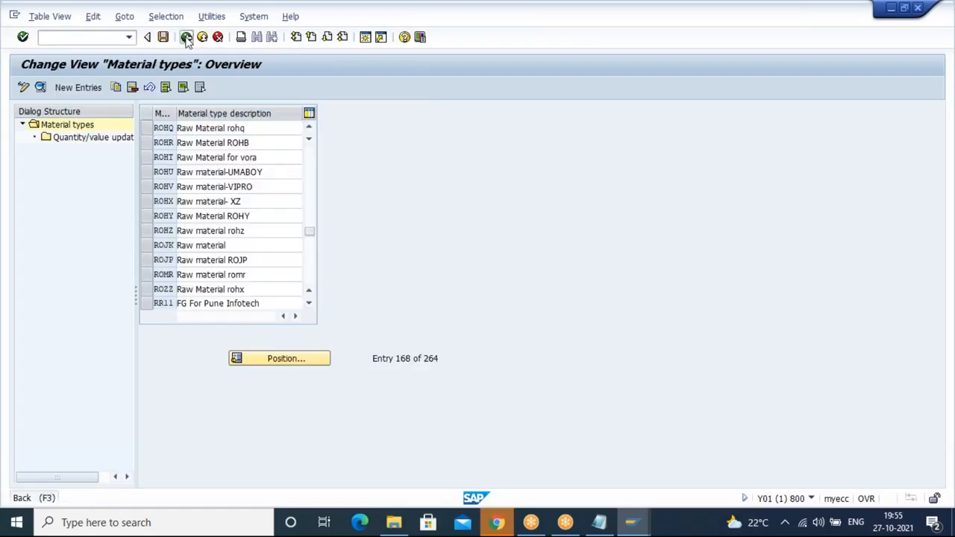
{"action": "left_click", "coordinate": [187, 38]}
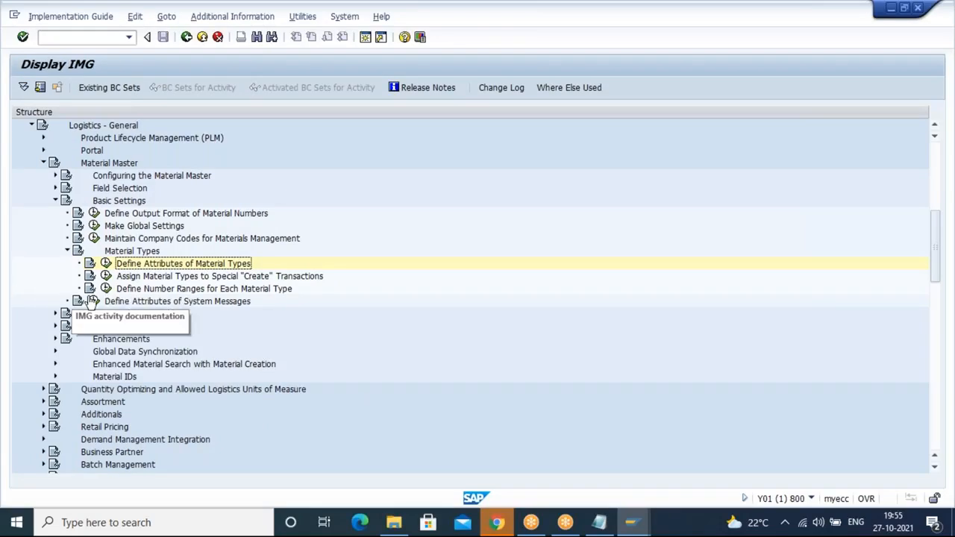
{"action": "mouse_move", "coordinate": [531, 522]}
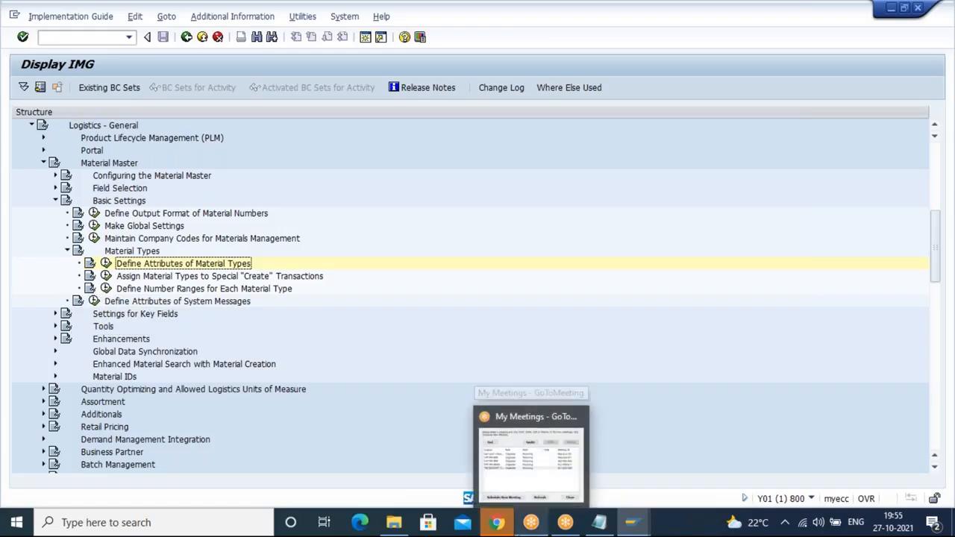
{"action": "left_click", "coordinate": [599, 522]}
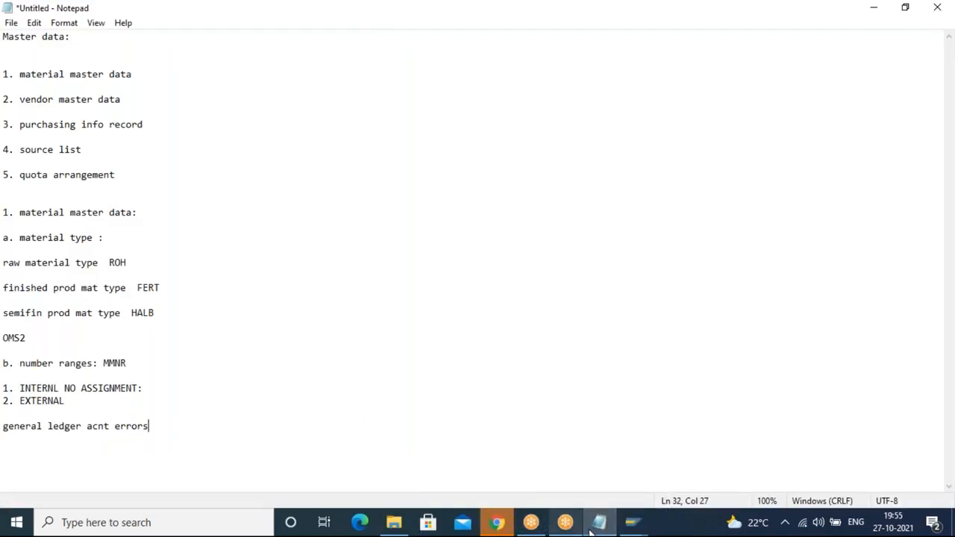
{"action": "mouse_move", "coordinate": [600, 523]}
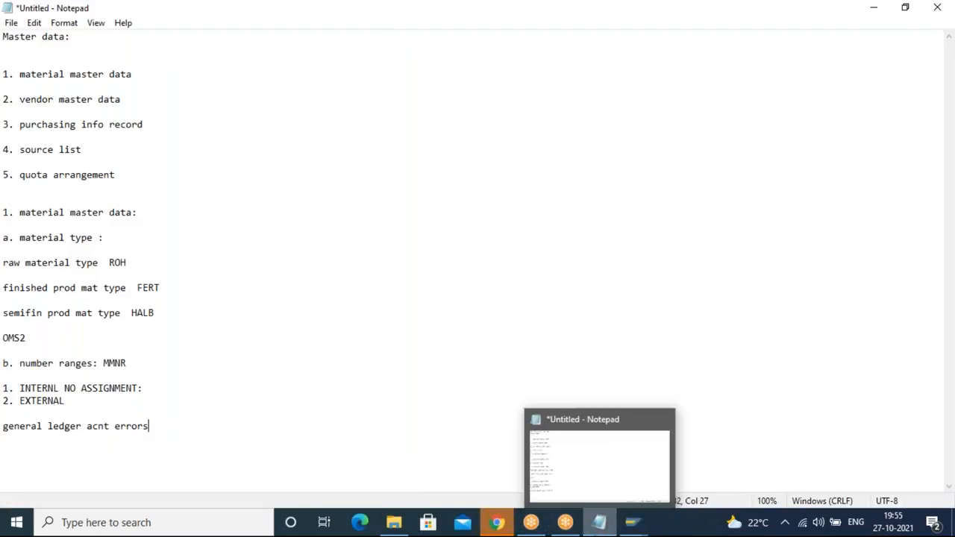
{"action": "left_click", "coordinate": [632, 523]}
{"action": "left_click", "coordinate": [736, 424]}
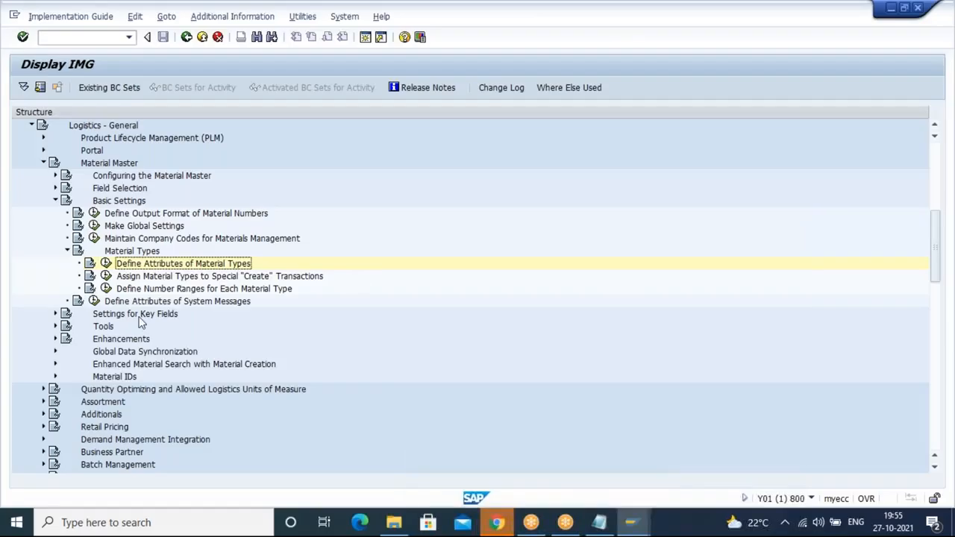
Step: Open Define Number Ranges for Each Material Type in group maintenance mode and start creating a new group
{"action": "left_click", "coordinate": [106, 289]}
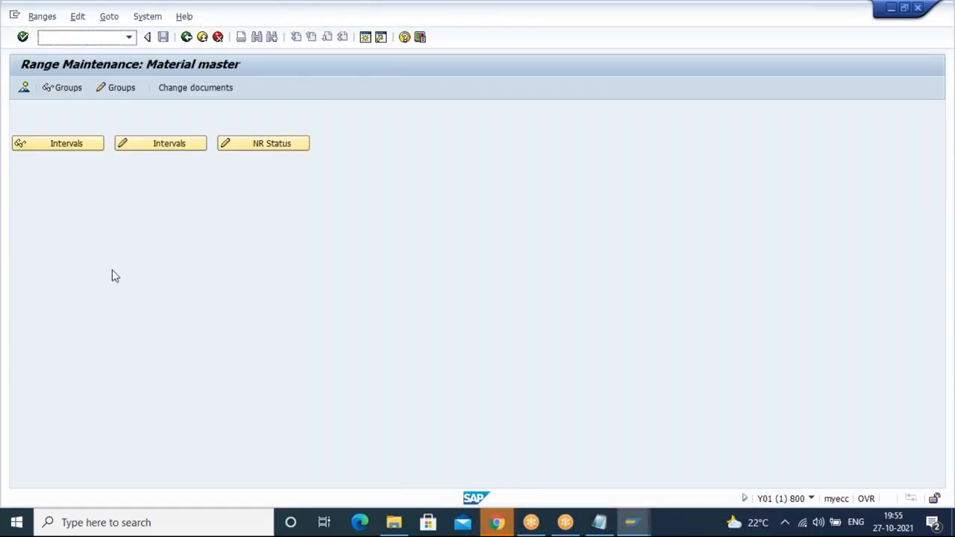
{"action": "left_click", "coordinate": [120, 89]}
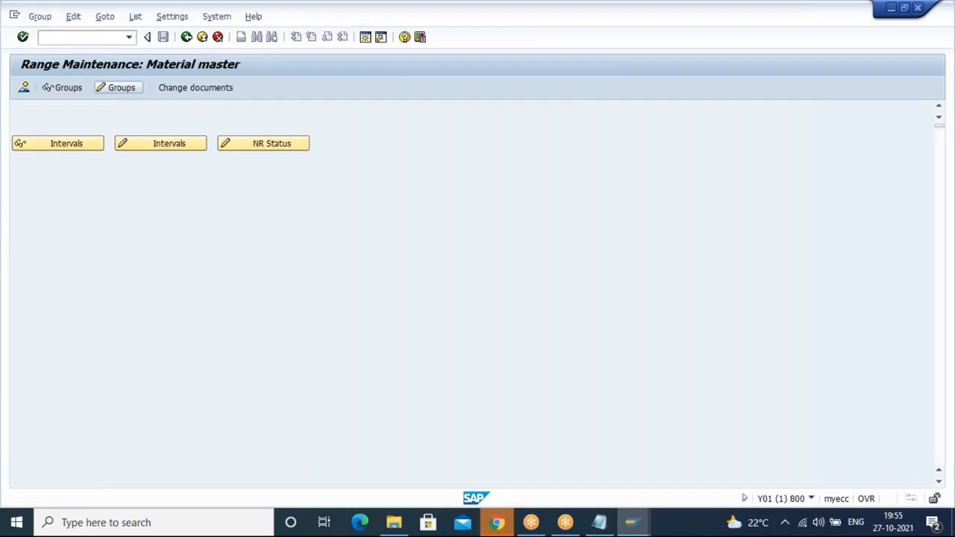
{"action": "left_click", "coordinate": [43, 17]}
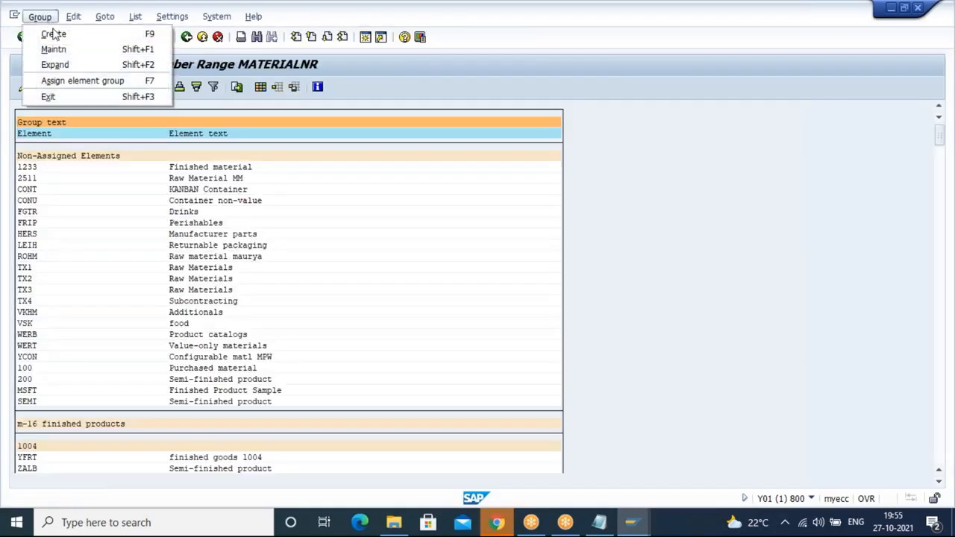
{"action": "left_click", "coordinate": [54, 35]}
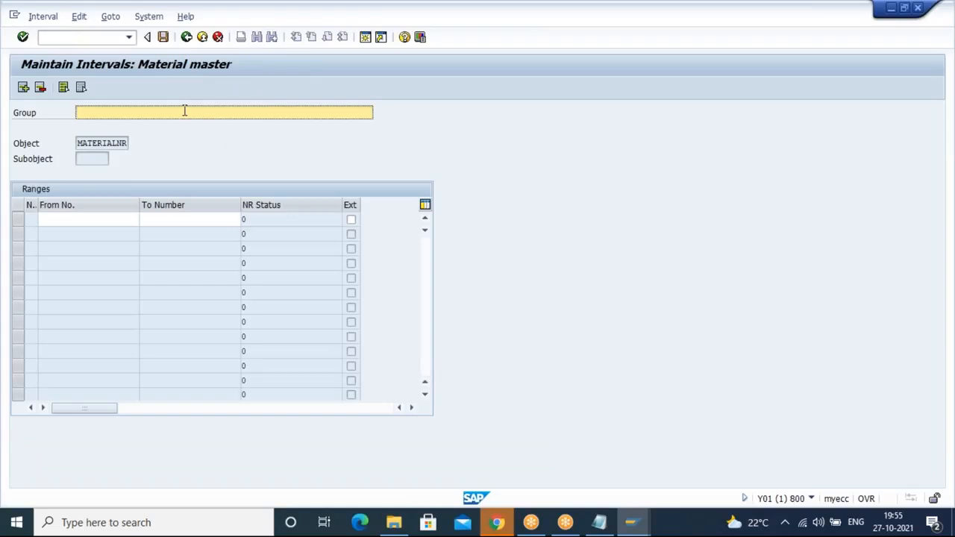
Step: Name the new number range group "material master"
{"action": "type", "text": "mat"}
{"action": "key", "text": "BackSpace"}
{"action": "type", "text": "erial master"}
{"action": "left_click", "coordinate": [131, 219]}
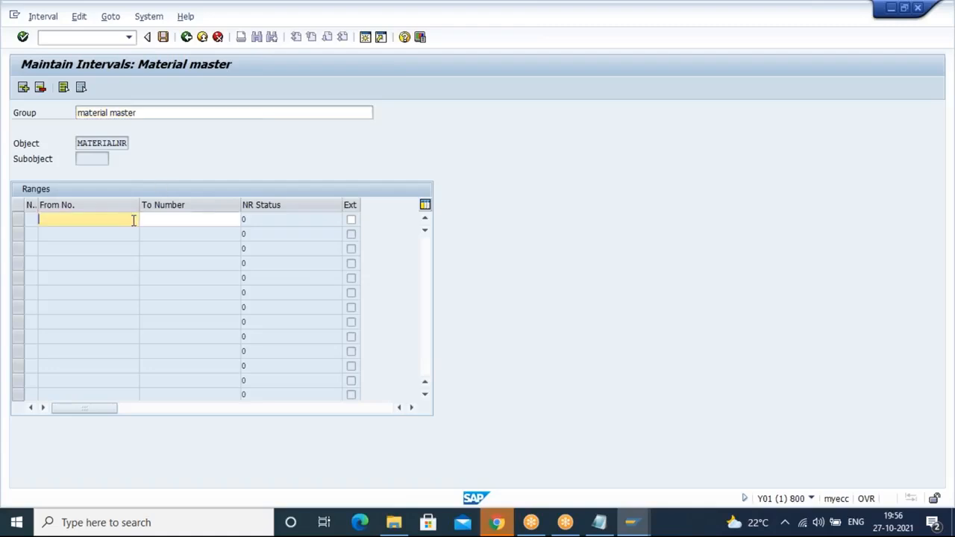
{"action": "left_click", "coordinate": [168, 220]}
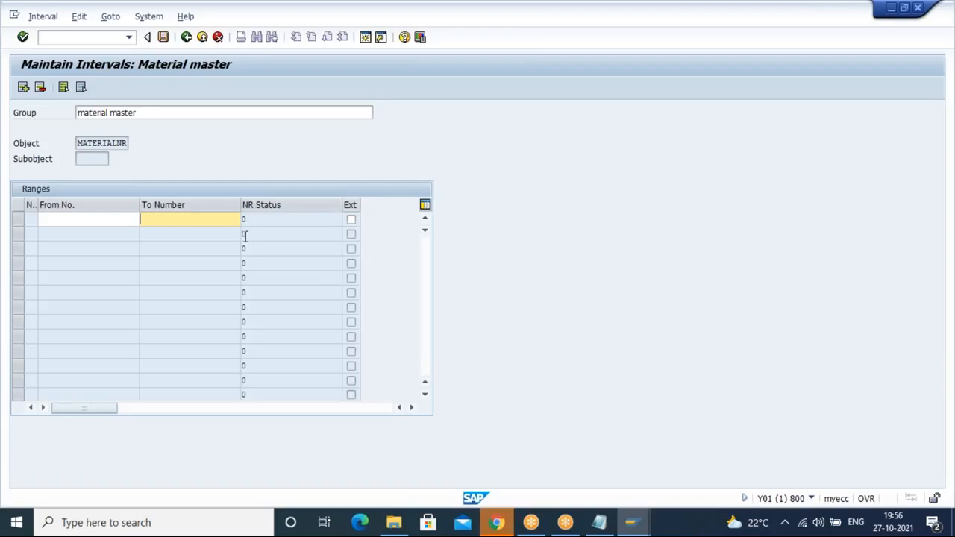
{"action": "left_click", "coordinate": [351, 220]}
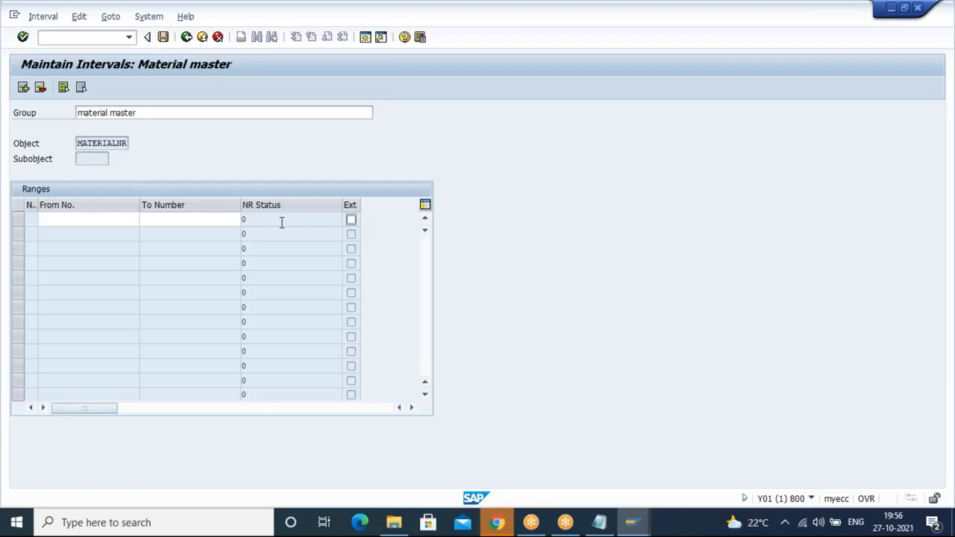
{"action": "left_click", "coordinate": [47, 18]}
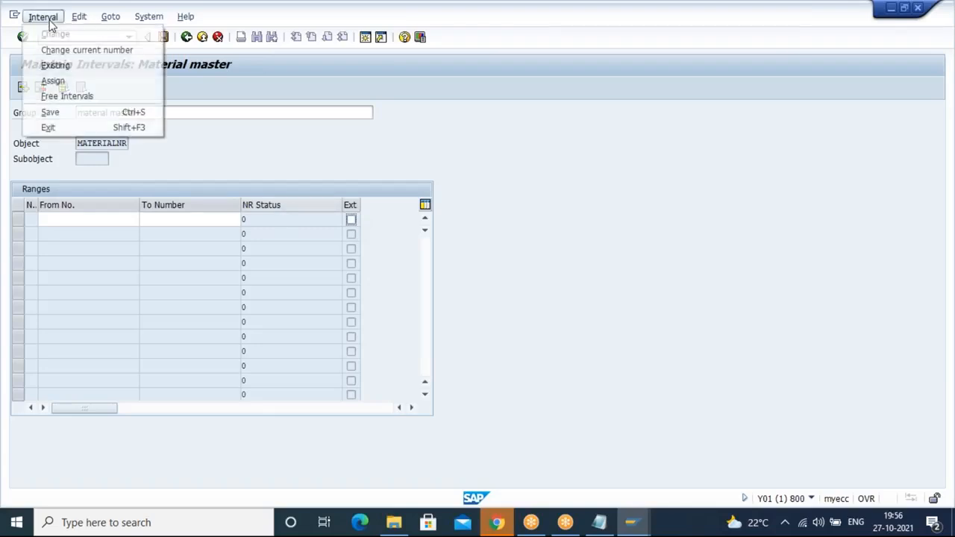
{"action": "left_click", "coordinate": [78, 99]}
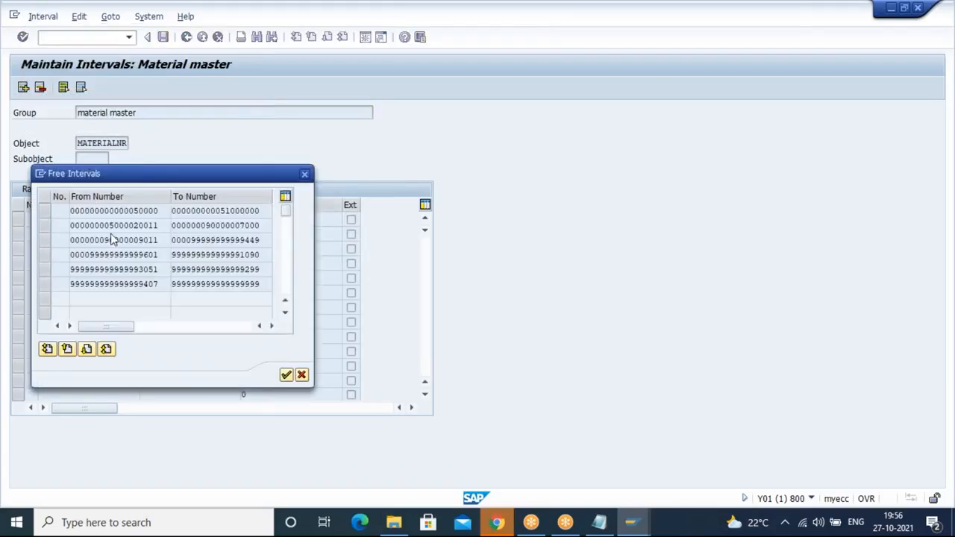
{"action": "left_click_drag", "start_coordinate": [159, 213], "coordinate": [66, 215]}
{"action": "key", "text": "ctrl+c"}
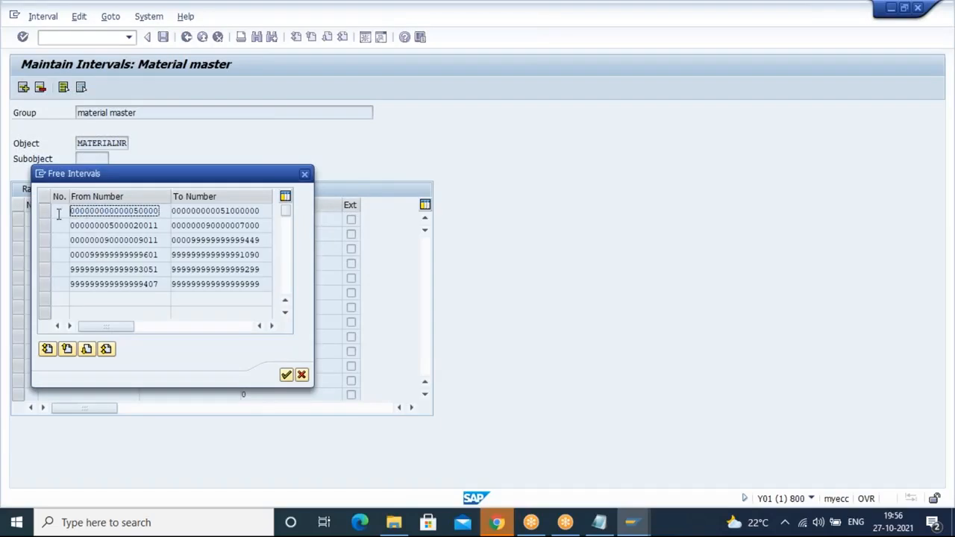
{"action": "left_click", "coordinate": [289, 178]}
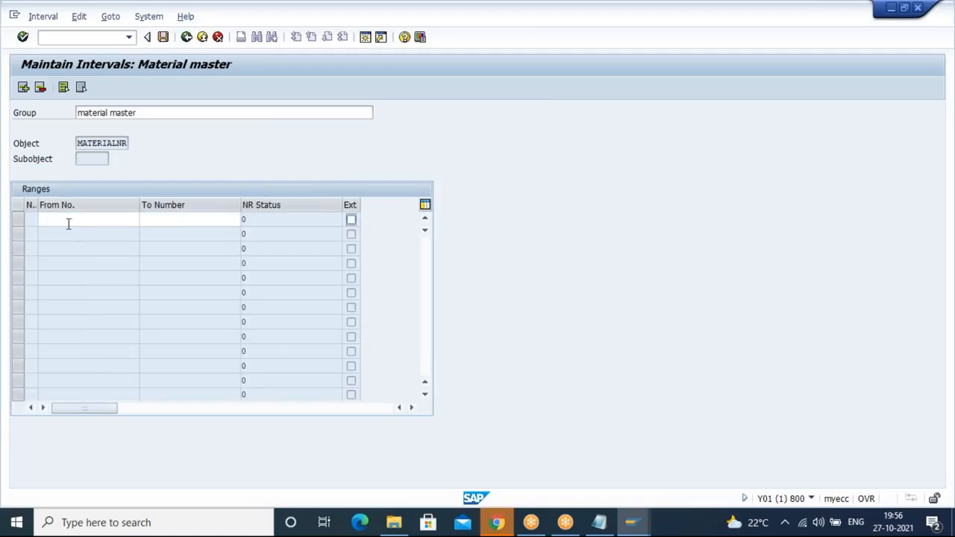
{"action": "left_click", "coordinate": [68, 220]}
{"action": "key", "text": "ctrl+v"}
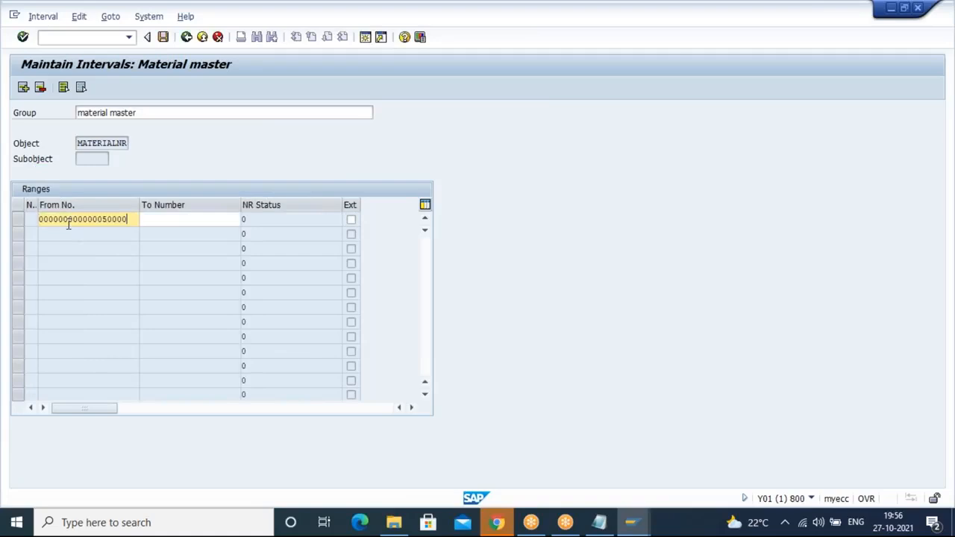
{"action": "left_click", "coordinate": [160, 224]}
{"action": "key", "text": "ctrl+v"}
{"action": "key", "text": "BackSpace"}
{"action": "key", "text": "BackSpace"}
{"action": "type", "text": "10"}
{"action": "key", "text": "Return"}
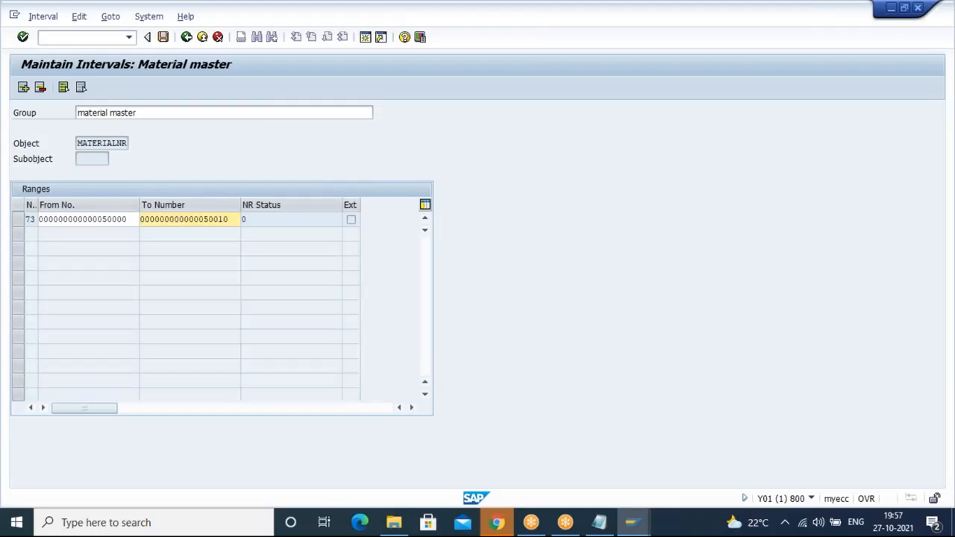
Step: Save the new interval and acknowledge the number range transport notice
{"action": "left_click", "coordinate": [163, 37]}
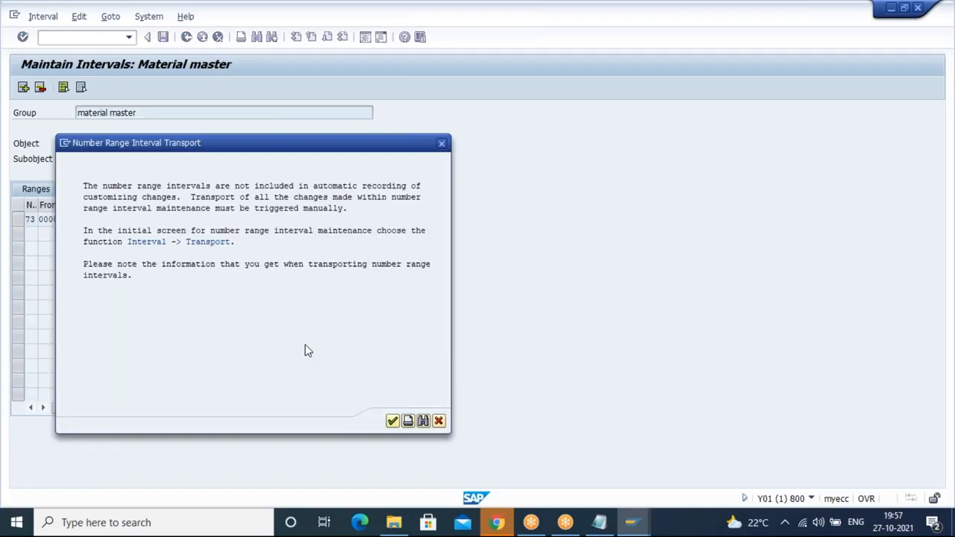
{"action": "left_click", "coordinate": [394, 422]}
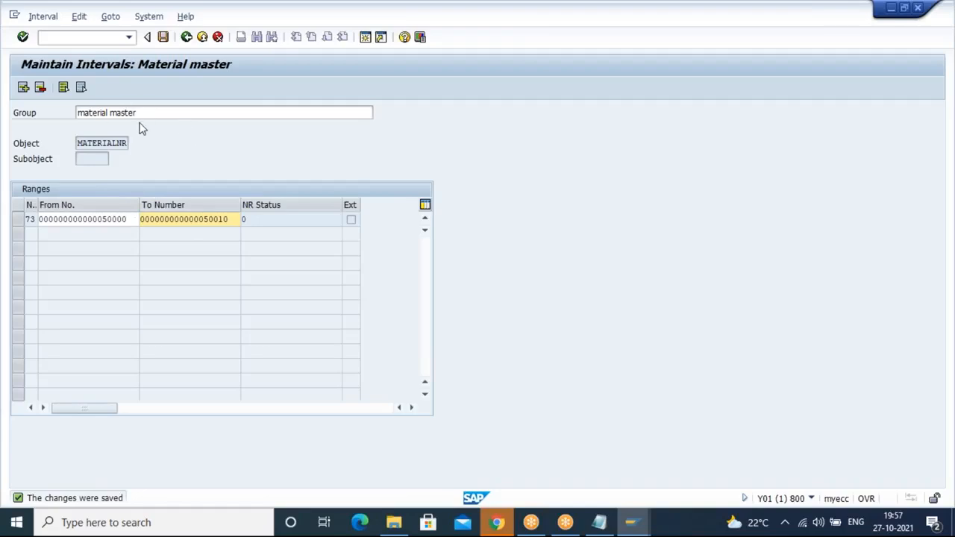
Step: Return to group maintenance and open the material master group to review its interval
{"action": "left_click", "coordinate": [187, 39]}
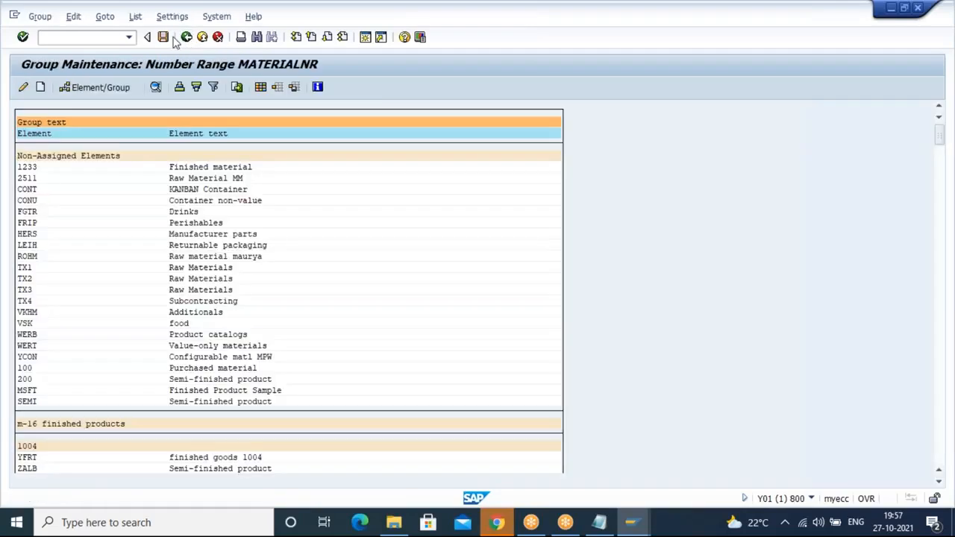
{"action": "left_click", "coordinate": [164, 37]}
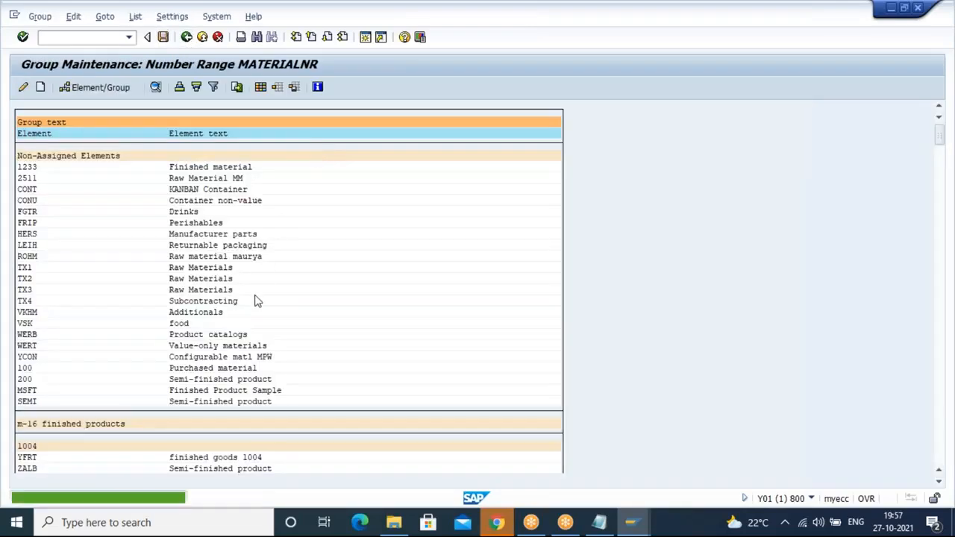
{"action": "left_click", "coordinate": [717, 59]}
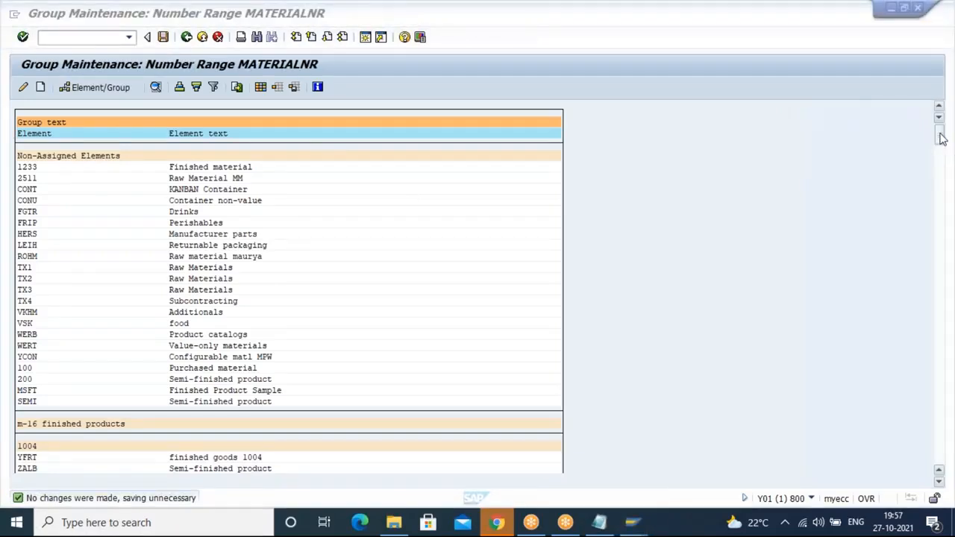
{"action": "left_click_drag", "start_coordinate": [939, 136], "coordinate": [949, 352]}
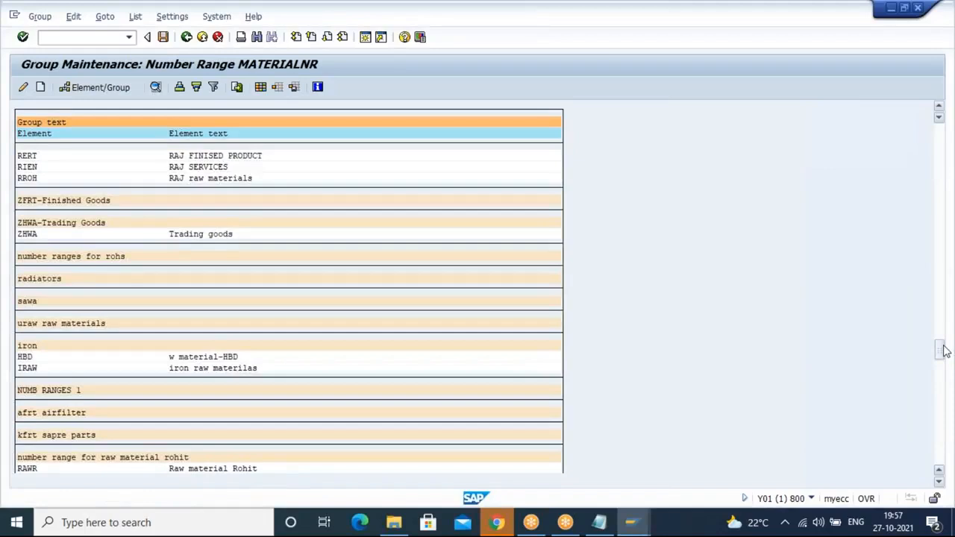
{"action": "left_click_drag", "start_coordinate": [944, 351], "coordinate": [941, 452]}
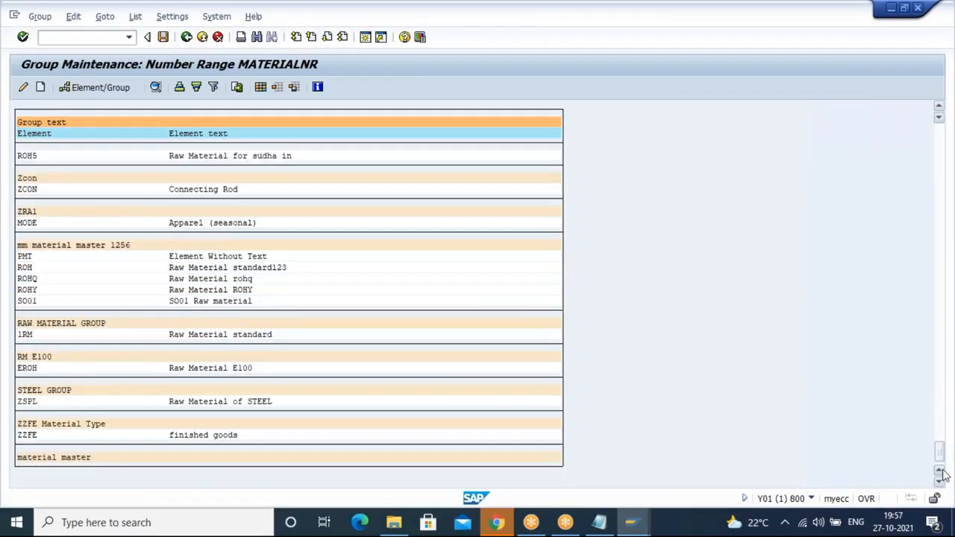
{"action": "left_click", "coordinate": [73, 457]}
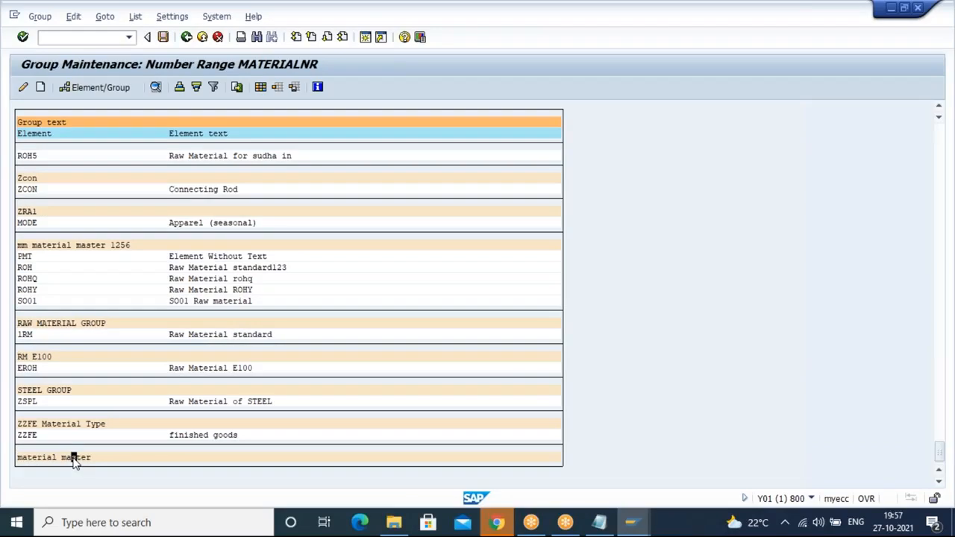
{"action": "double_click", "coordinate": [74, 458]}
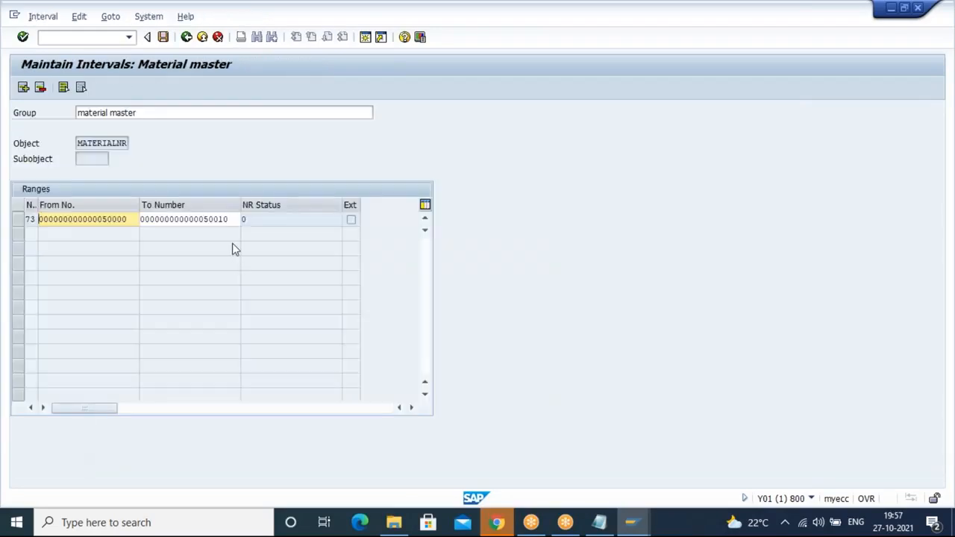
{"action": "left_click", "coordinate": [190, 41]}
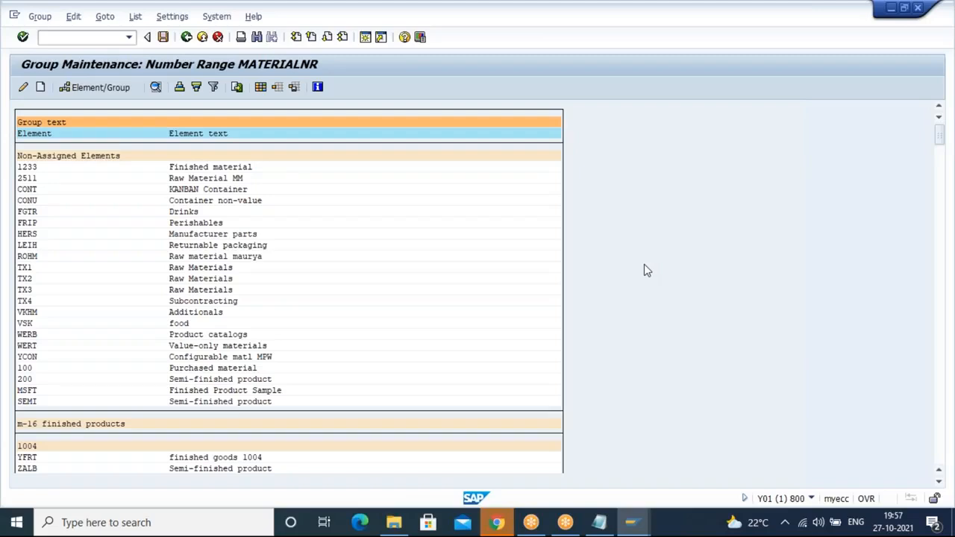
Step: Find element ROHQ and assign it to the material master number range group
{"action": "key", "text": "ctrl+f"}
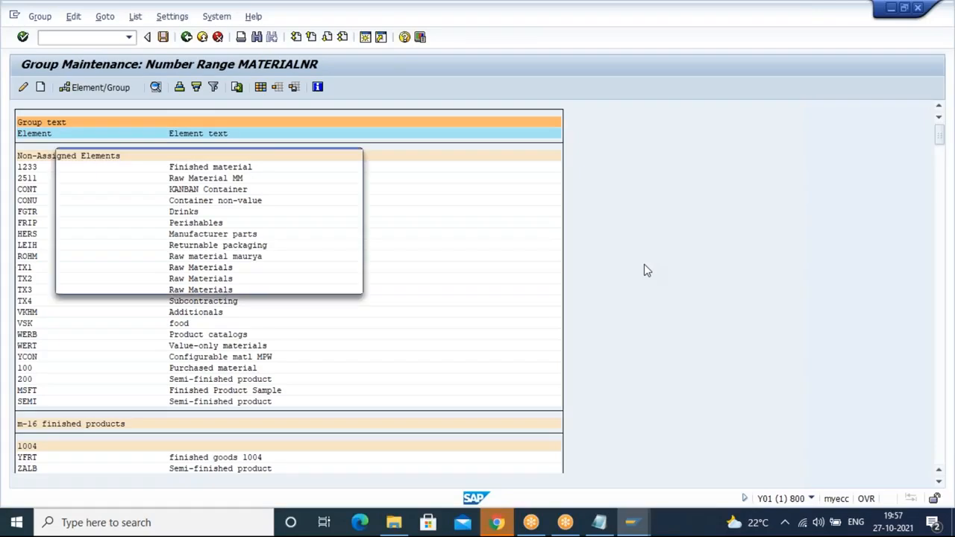
{"action": "type", "text": "ohg"}
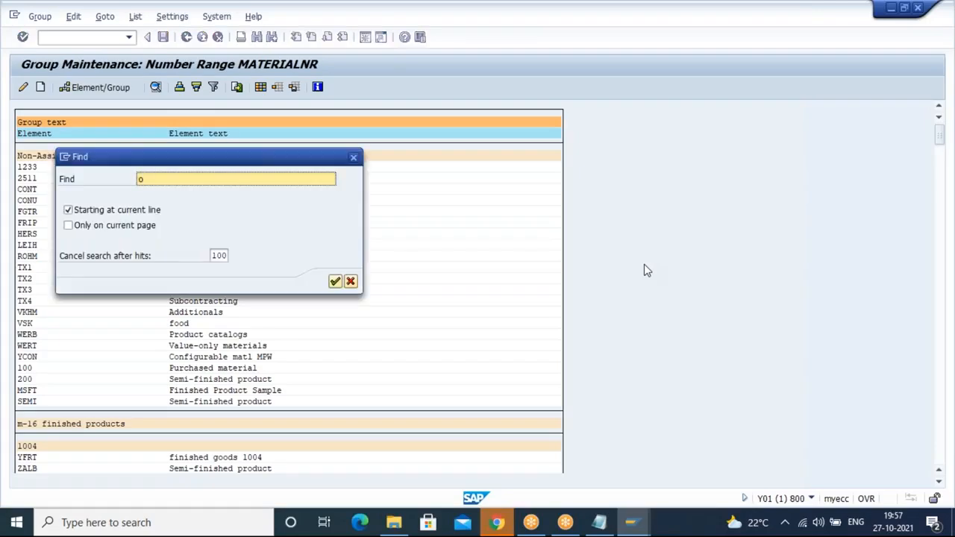
{"action": "key", "text": "Return"}
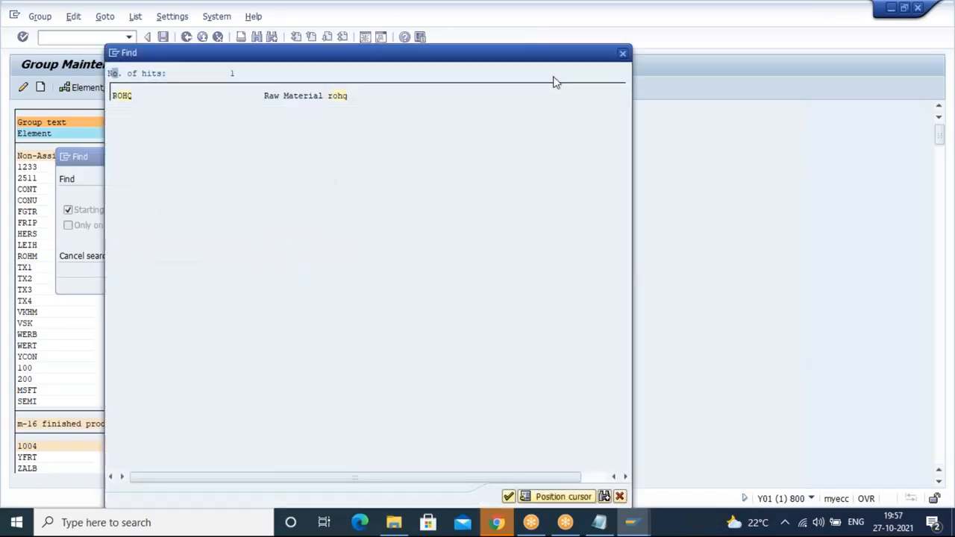
{"action": "double_click", "coordinate": [123, 98]}
{"action": "left_click", "coordinate": [26, 156]}
{"action": "left_click", "coordinate": [38, 156]}
{"action": "left_click", "coordinate": [31, 155]}
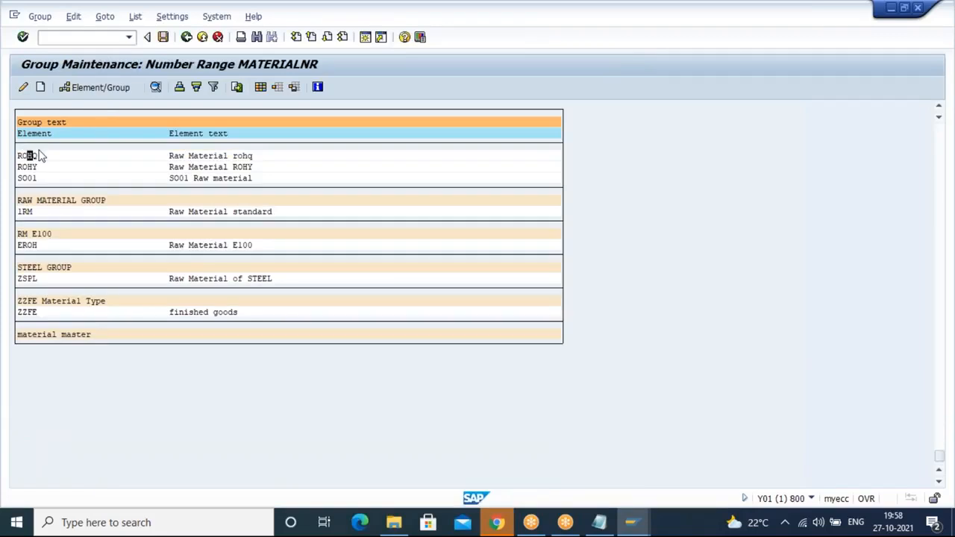
{"action": "left_click", "coordinate": [99, 89]}
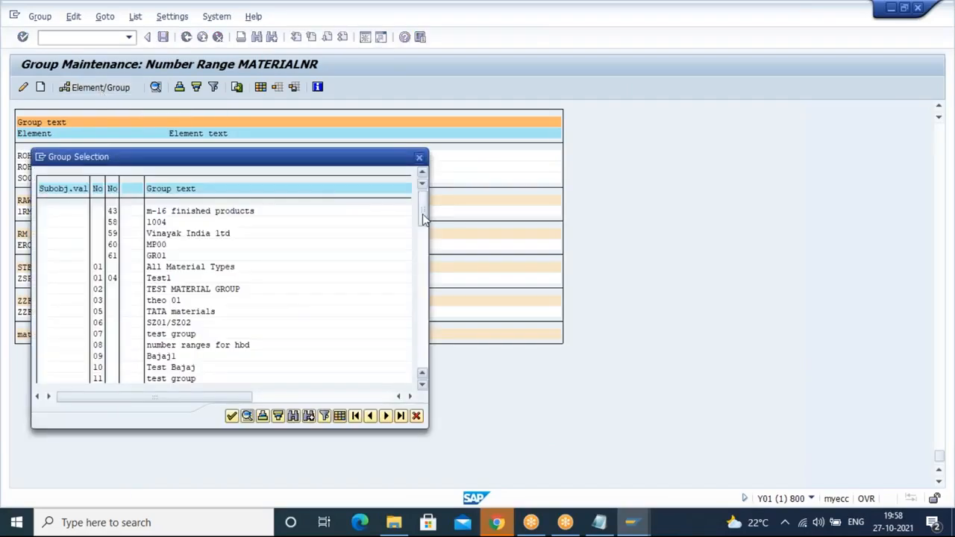
{"action": "scroll", "coordinate": [424, 278], "scroll_direction": "down", "scroll_amount": 8}
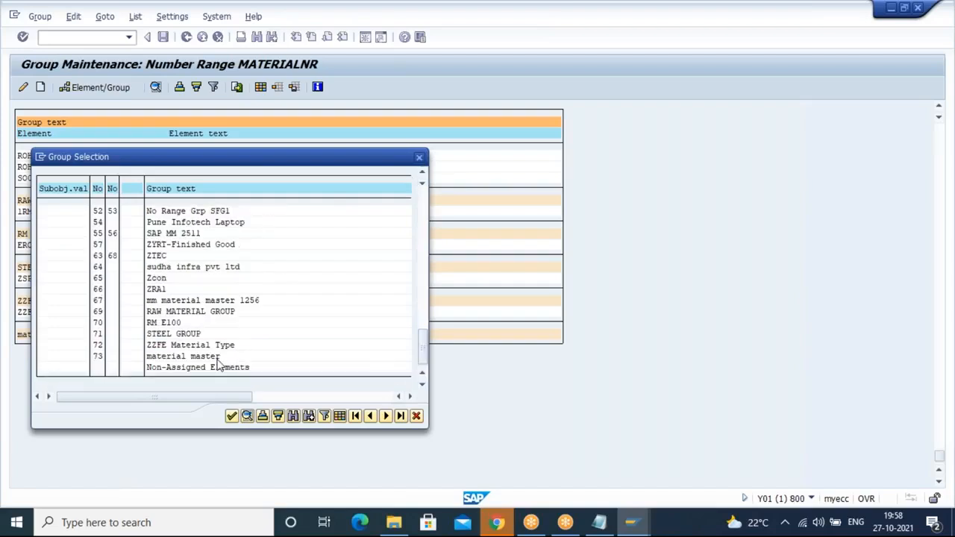
{"action": "left_click", "coordinate": [159, 357]}
{"action": "left_click", "coordinate": [231, 416]}
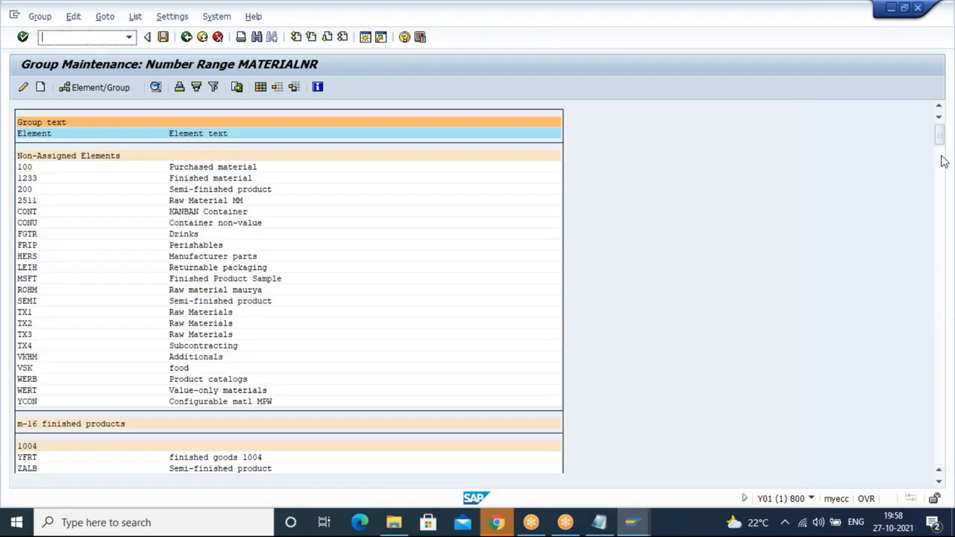
{"action": "left_click_drag", "start_coordinate": [940, 140], "coordinate": [941, 418]}
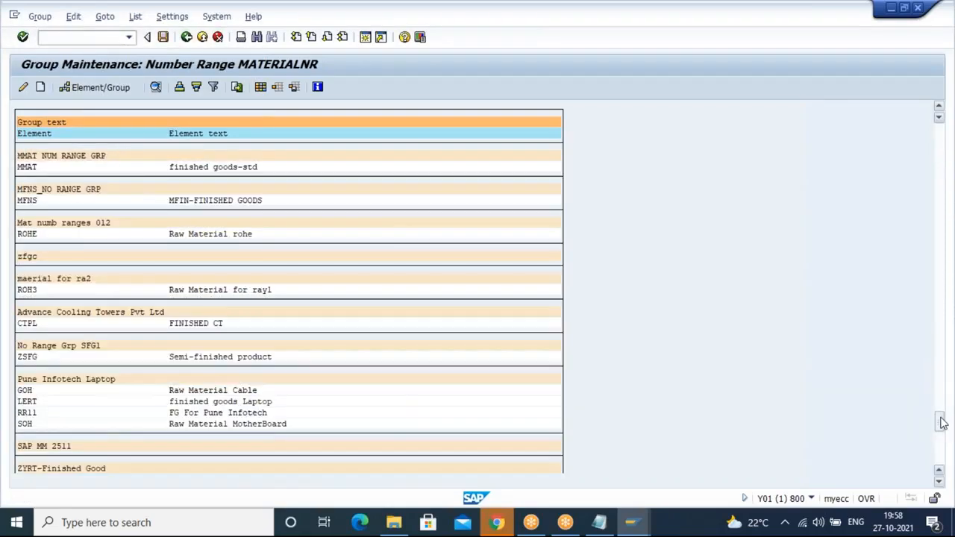
{"action": "left_click", "coordinate": [942, 464]}
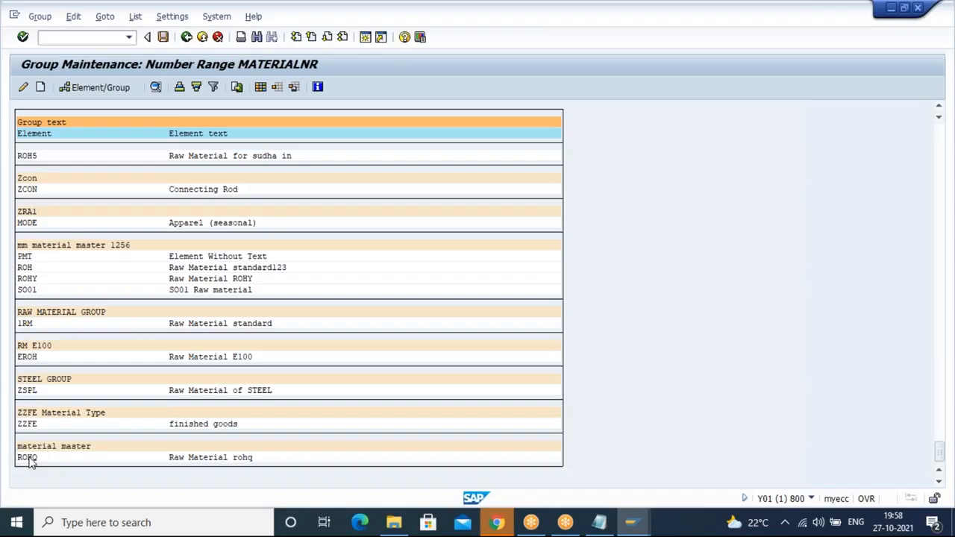
Step: Assign element 0012 to the material master number range group and review that group's element list
{"action": "left_click", "coordinate": [942, 169]}
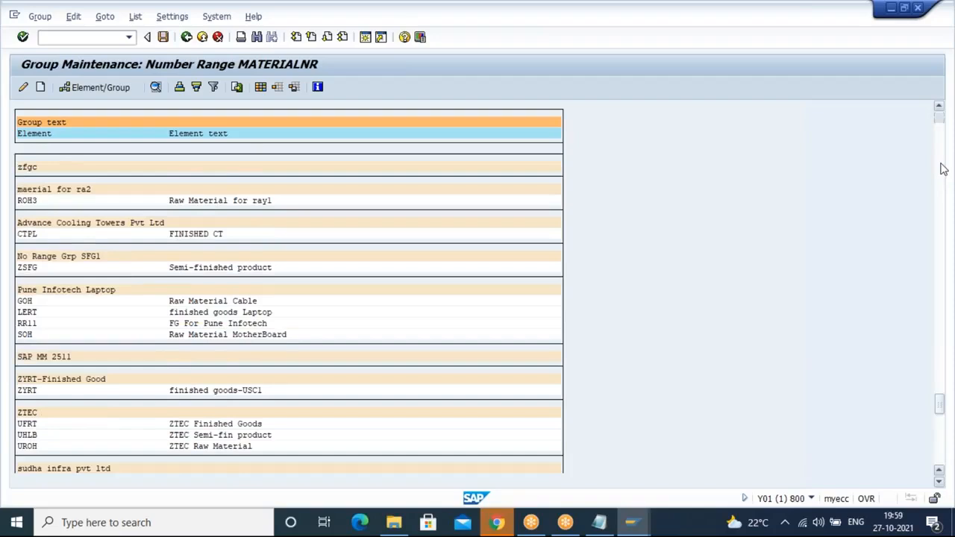
{"action": "left_click", "coordinate": [942, 168]}
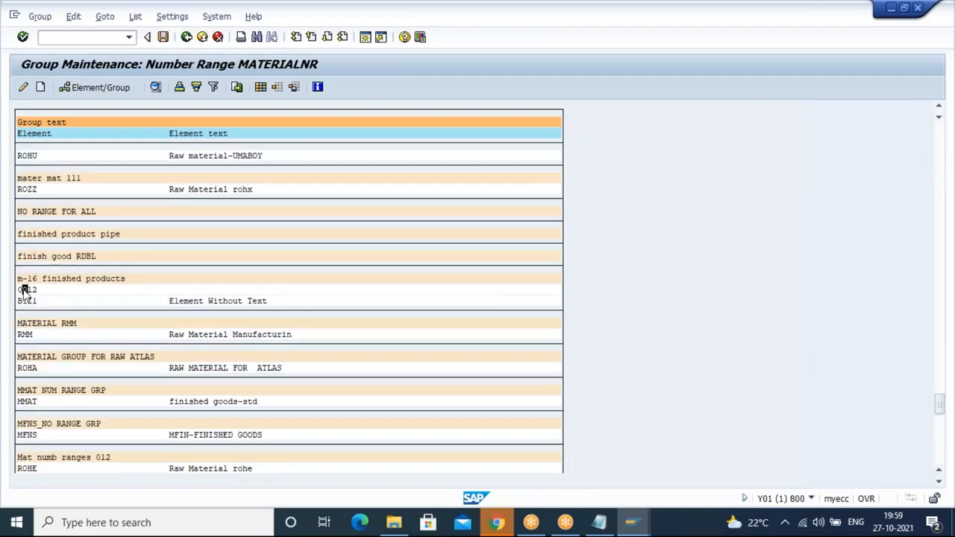
{"action": "left_click", "coordinate": [83, 91]}
{"action": "left_click_drag", "start_coordinate": [422, 282], "coordinate": [422, 343]}
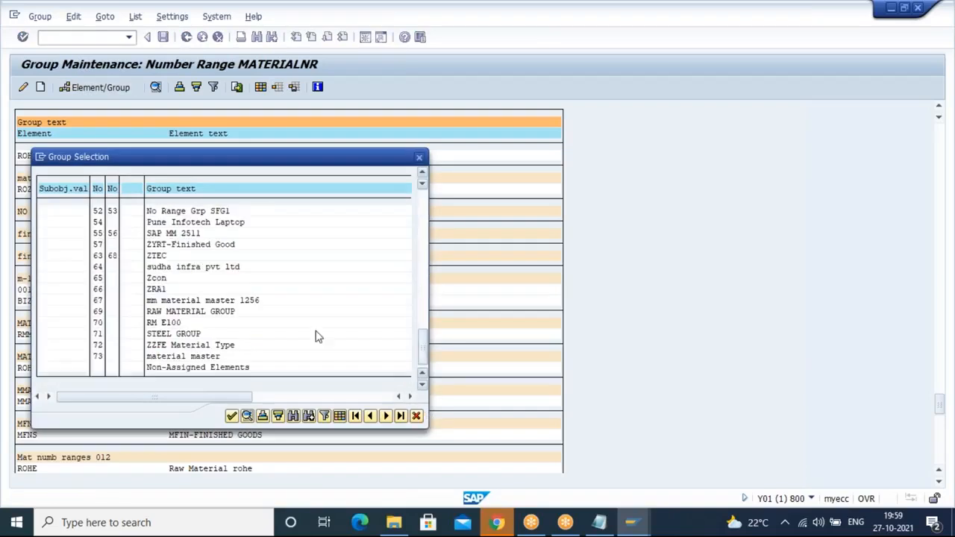
{"action": "left_click", "coordinate": [179, 356]}
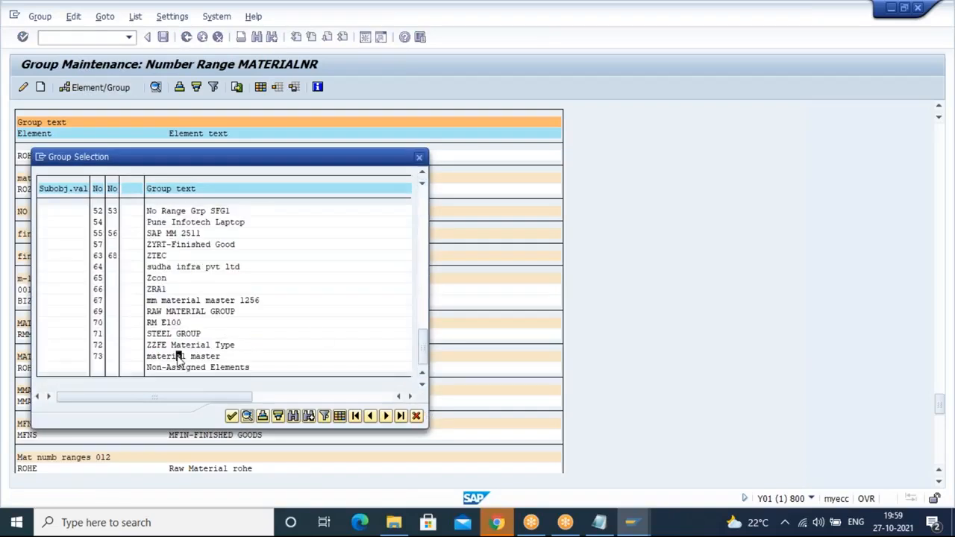
{"action": "left_click", "coordinate": [231, 416]}
{"action": "left_click_drag", "start_coordinate": [944, 142], "coordinate": [944, 453]}
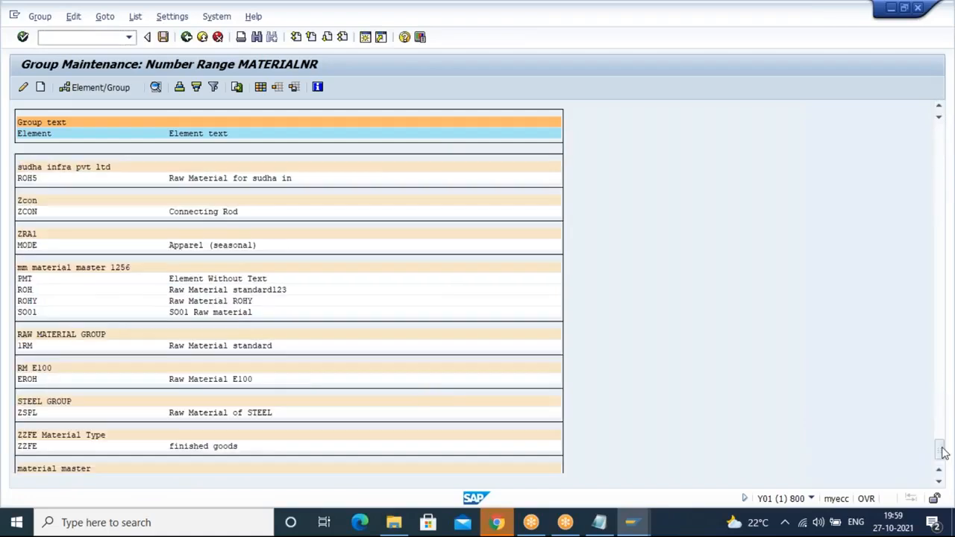
{"action": "left_click", "coordinate": [940, 461]}
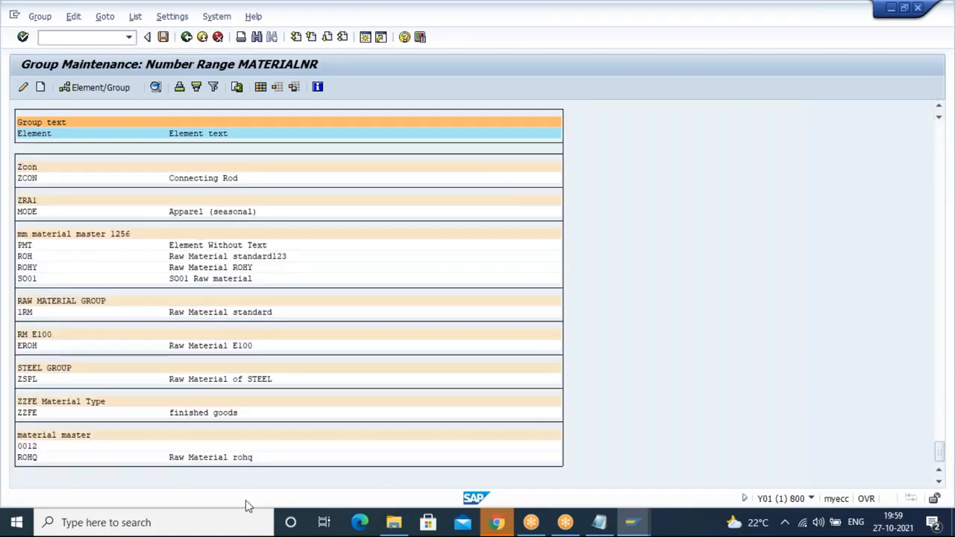
{"action": "left_click", "coordinate": [44, 437]}
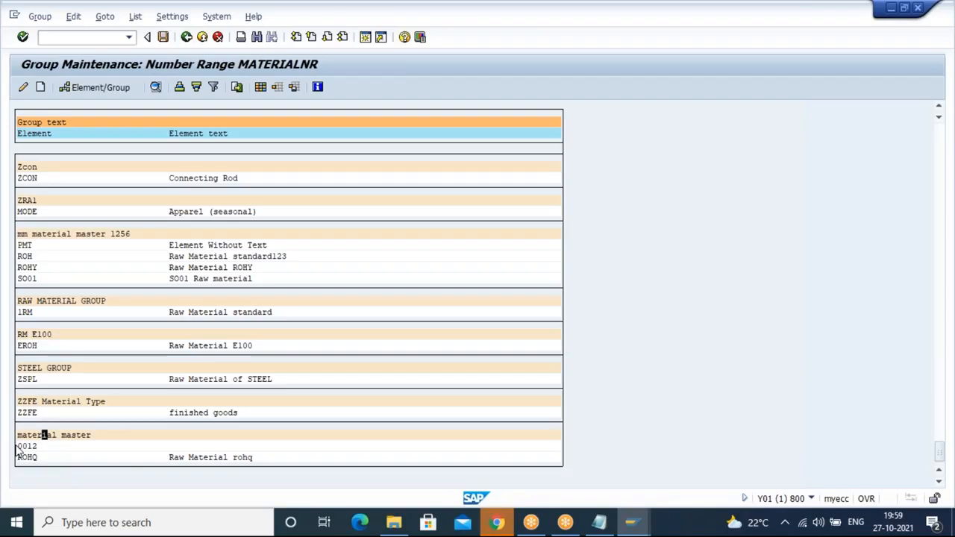
Step: Leave group maintenance, saving the changes, and return to the IMG structure
{"action": "left_click", "coordinate": [188, 41]}
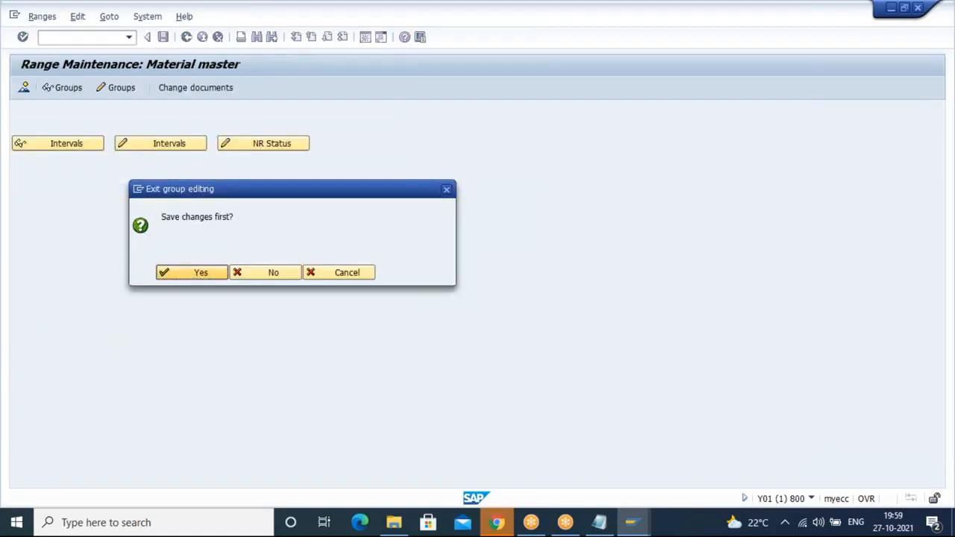
{"action": "left_click", "coordinate": [200, 272]}
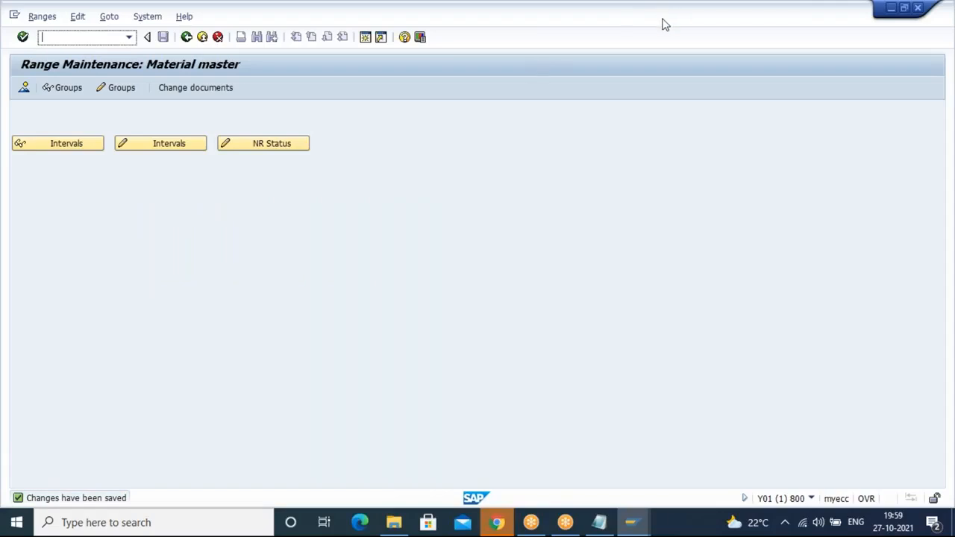
{"action": "left_click", "coordinate": [200, 38]}
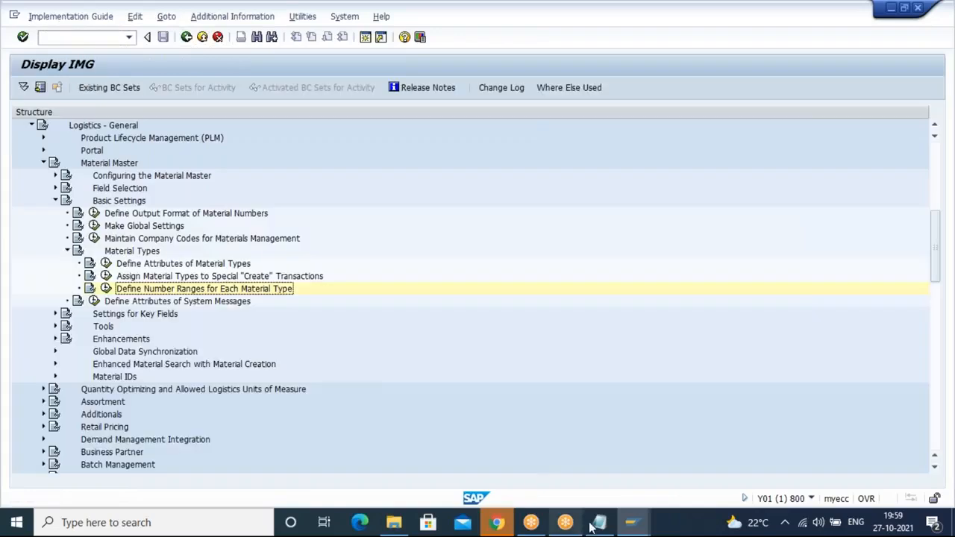
Step: Switch to Notepad and add notes listing MM01 CREATE, MM02 CHANGE and MM03 DISPLAY
{"action": "left_click", "coordinate": [597, 525]}
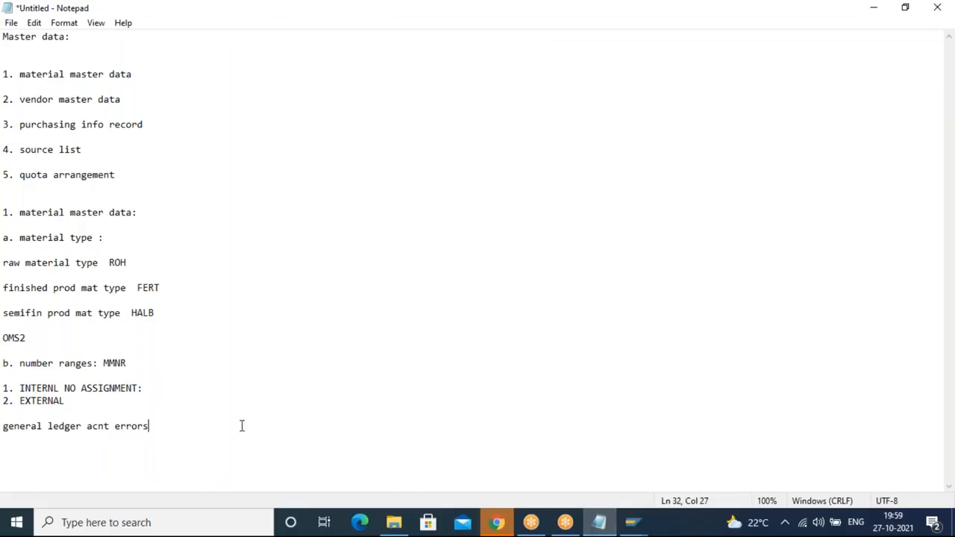
{"action": "key", "text": "Return"}
{"action": "key", "text": "Return"}
{"action": "type", "text": "MM01 CREATE"}
{"action": "key", "text": "Return"}
{"action": "type", "text": "MM02 CHANGE"}
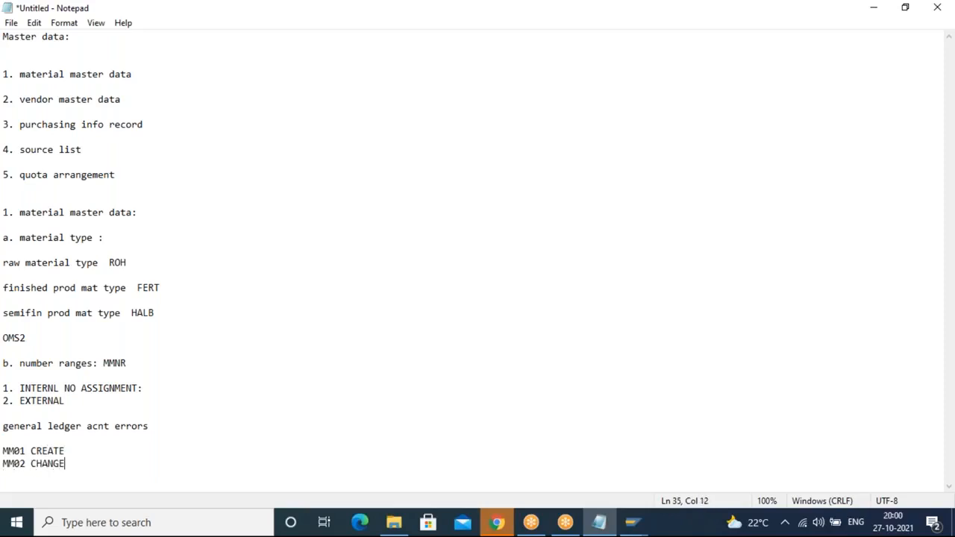
{"action": "key", "text": "Return"}
{"action": "type", "text": "MM03 DISPLAY"}
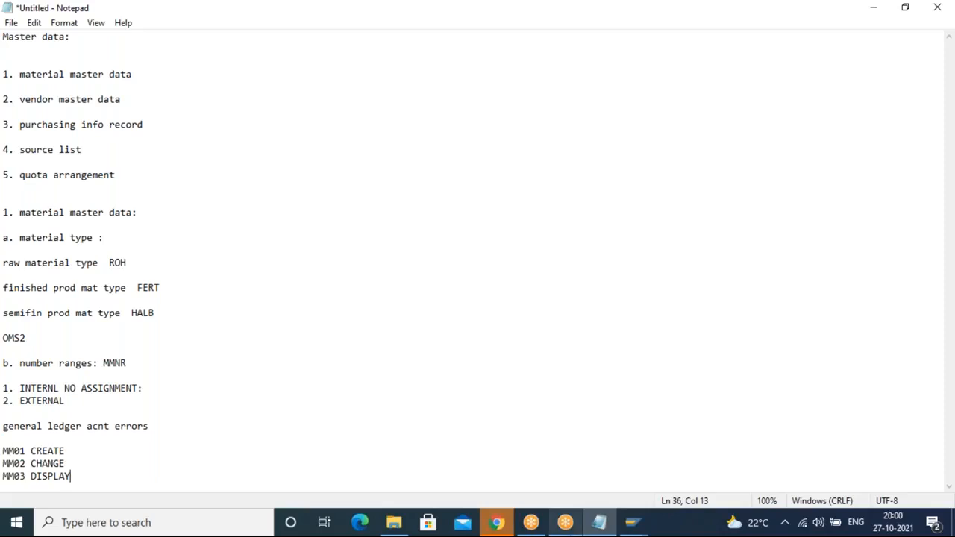
Step: Switch back to SAP and exit the IMG to the SAP Easy Access menu
{"action": "mouse_move", "coordinate": [638, 518]}
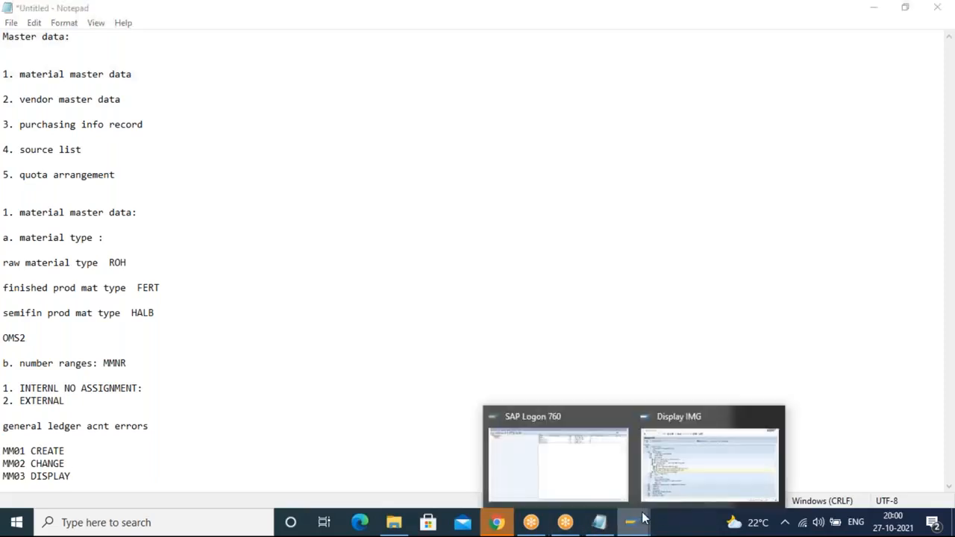
{"action": "left_click", "coordinate": [662, 466]}
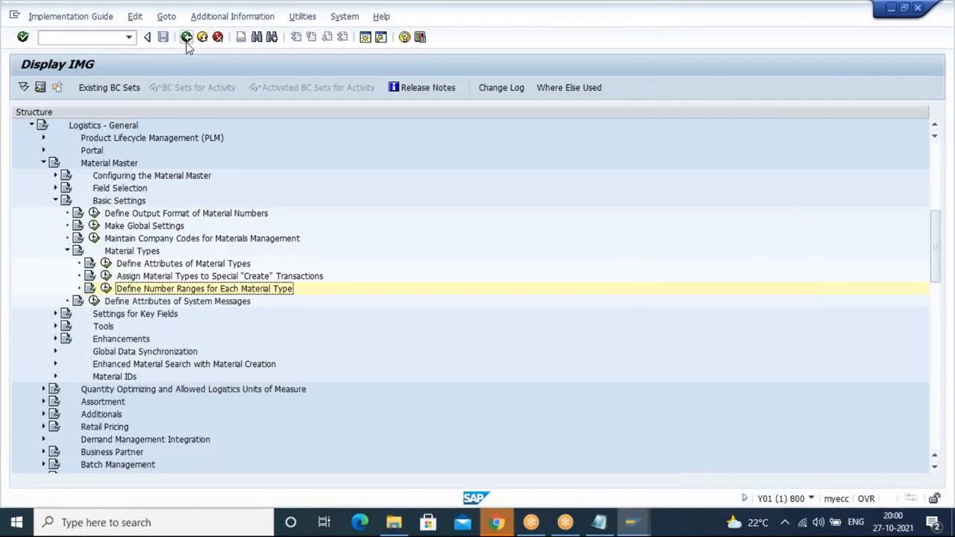
{"action": "left_click", "coordinate": [187, 37]}
{"action": "left_click", "coordinate": [187, 36]}
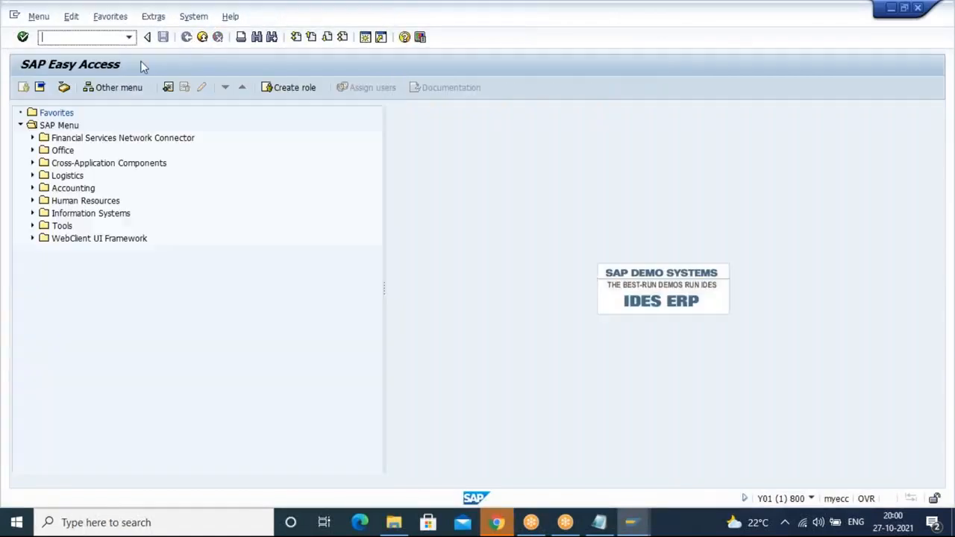
Step: Open Create Material (General) Immediately under Logistics, Materials Management, Material Master, Material
{"action": "left_click", "coordinate": [32, 176]}
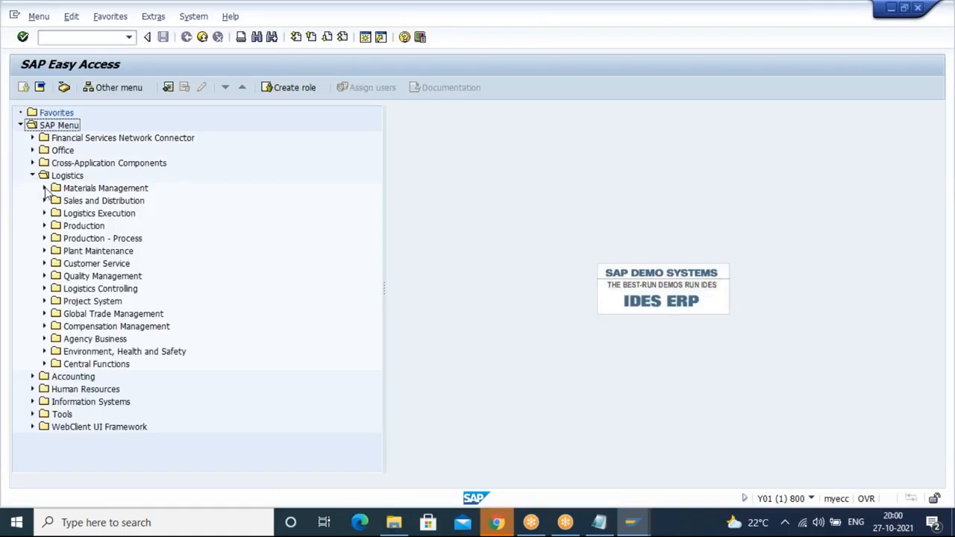
{"action": "left_click", "coordinate": [44, 188]}
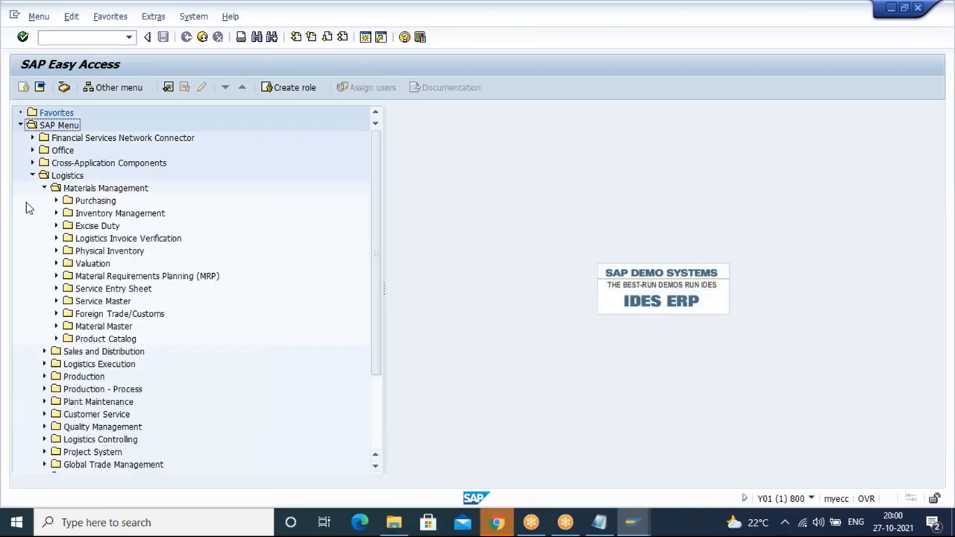
{"action": "left_click", "coordinate": [57, 327]}
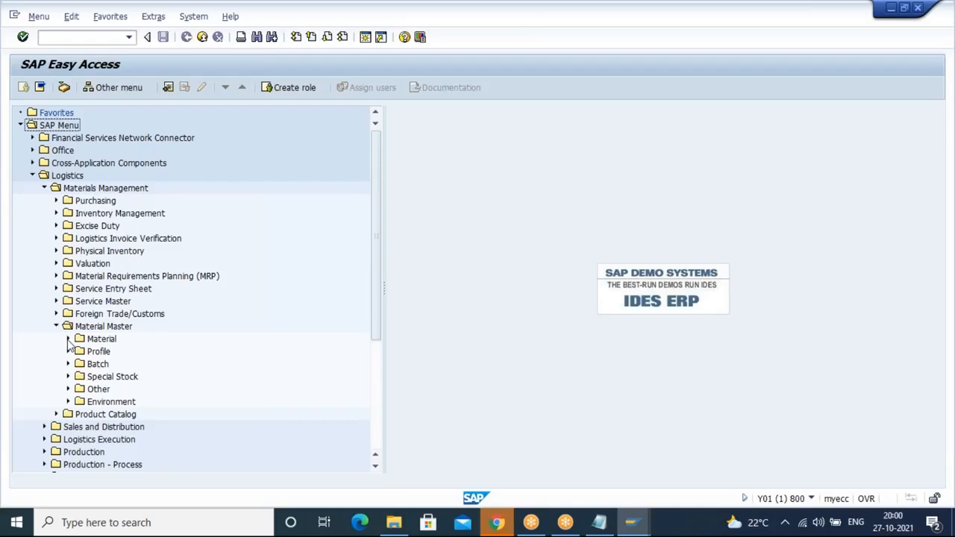
{"action": "left_click", "coordinate": [68, 339]}
{"action": "left_click", "coordinate": [80, 364]}
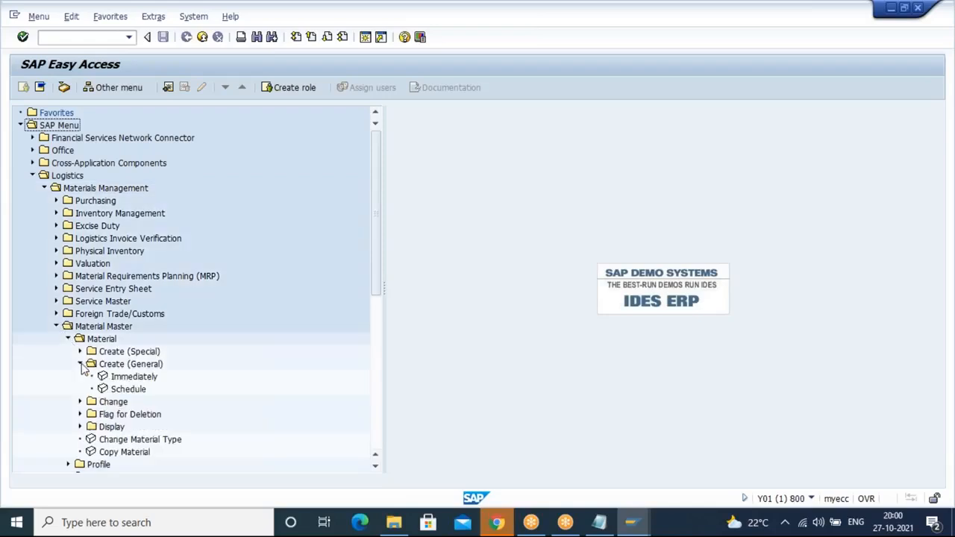
{"action": "double_click", "coordinate": [124, 380]}
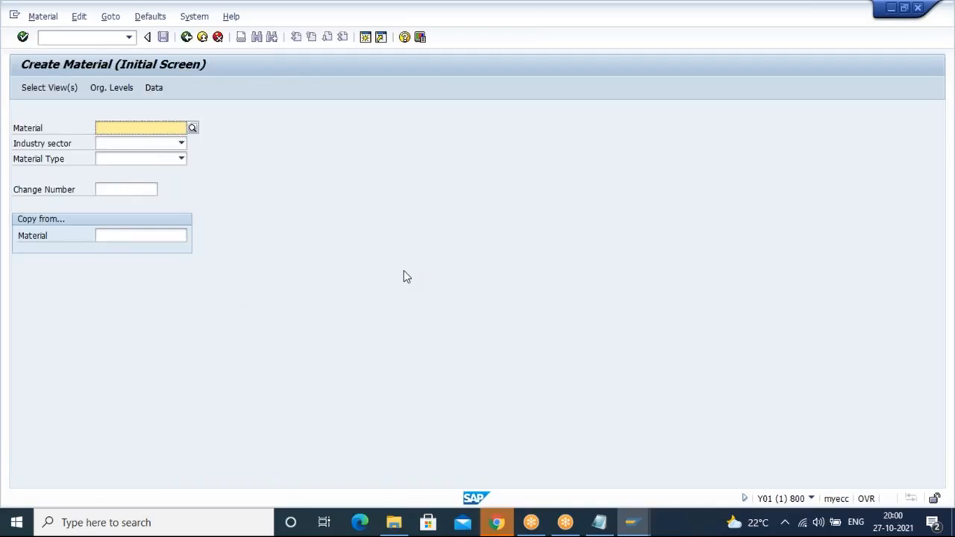
Step: Set the industry sector to Mechanical Engineering
{"action": "left_click", "coordinate": [56, 145]}
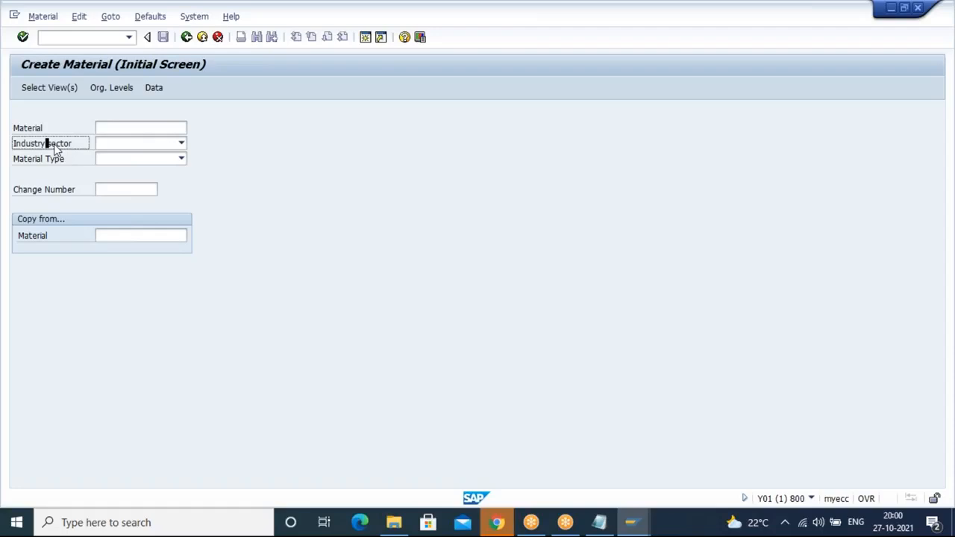
{"action": "left_click", "coordinate": [181, 143]}
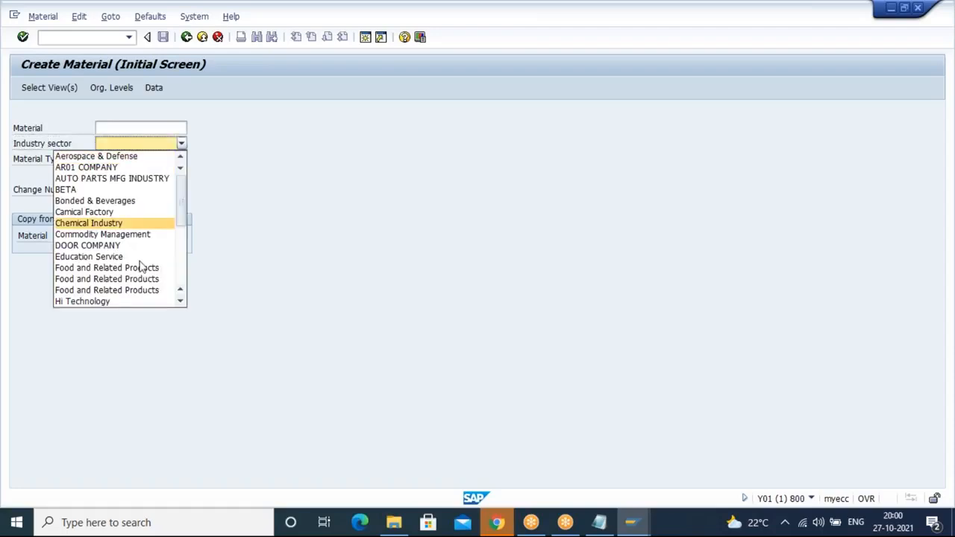
{"action": "scroll", "coordinate": [179, 261], "scroll_direction": "down", "scroll_amount": 4}
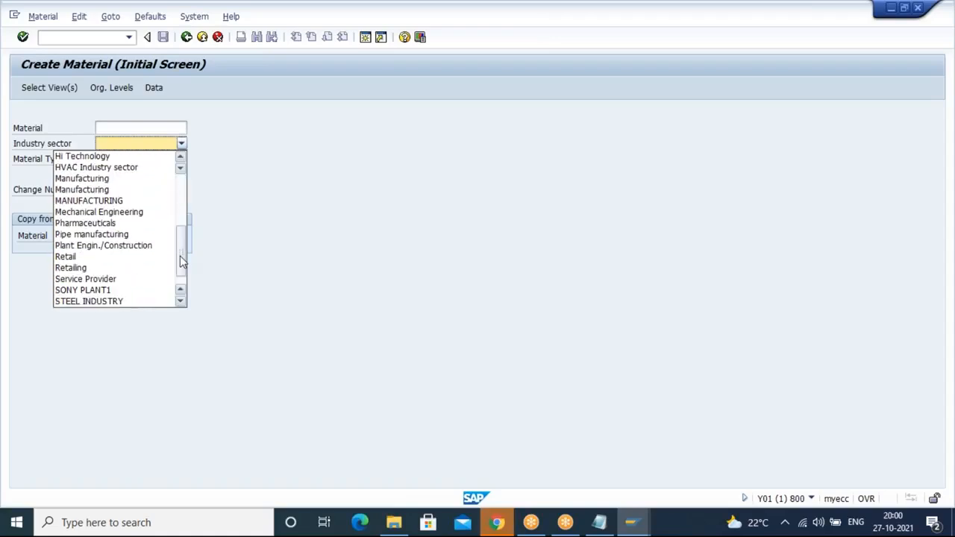
{"action": "left_click", "coordinate": [132, 212]}
Step: Set the material type to the Raw Material standard type
{"action": "left_click", "coordinate": [181, 159]}
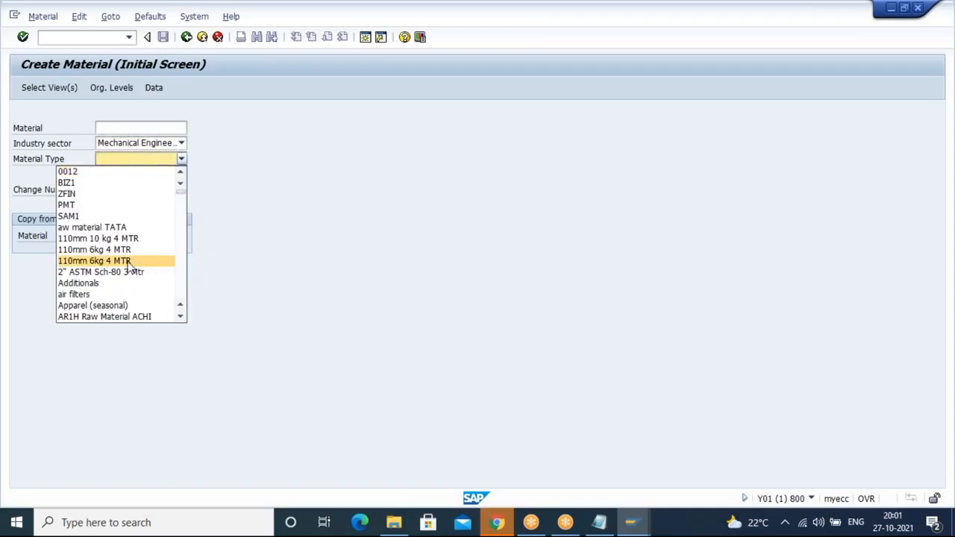
{"action": "key", "text": "r"}
{"action": "key", "text": "r"}
{"action": "key", "text": "r"}
{"action": "key", "text": "r"}
{"action": "key", "text": "r"}
{"action": "key", "text": "r"}
{"action": "key", "text": "r"}
{"action": "key", "text": "r"}
{"action": "key", "text": "r"}
{"action": "key", "text": "r"}
{"action": "key", "text": "r"}
{"action": "key", "text": "r"}
{"action": "key", "text": "r"}
{"action": "key", "text": "r"}
{"action": "key", "text": "r"}
{"action": "key", "text": "r"}
{"action": "key", "text": "r"}
{"action": "key", "text": "r"}
{"action": "key", "text": "r"}
{"action": "key", "text": "r"}
{"action": "key", "text": "r"}
{"action": "key", "text": "r"}
{"action": "key", "text": "r"}
{"action": "key", "text": "r"}
{"action": "key", "text": "r"}
{"action": "key", "text": "r"}
{"action": "key", "text": "r"}
{"action": "key", "text": "r"}
{"action": "key", "text": "r"}
{"action": "key", "text": "r"}
{"action": "key", "text": "r"}
{"action": "key", "text": "r"}
{"action": "key", "text": "r"}
{"action": "key", "text": "r"}
{"action": "key", "text": "r"}
{"action": "key", "text": "r"}
{"action": "key", "text": "r"}
{"action": "key", "text": "r"}
{"action": "key", "text": "r"}
{"action": "key", "text": "r"}
{"action": "key", "text": "r"}
{"action": "key", "text": "r"}
{"action": "key", "text": "r"}
{"action": "key", "text": "r"}
{"action": "key", "text": "r"}
{"action": "key", "text": "r"}
{"action": "key", "text": "r"}
{"action": "key", "text": "r"}
{"action": "key", "text": "r"}
{"action": "key", "text": "r"}
{"action": "key", "text": "r"}
{"action": "key", "text": "r"}
{"action": "key", "text": "r"}
{"action": "key", "text": "r"}
{"action": "key", "text": "r"}
{"action": "key", "text": "r"}
{"action": "key", "text": "r"}
{"action": "key", "text": "r"}
{"action": "key", "text": "r"}
{"action": "key", "text": "r"}
{"action": "key", "text": "r"}
{"action": "key", "text": "r"}
{"action": "key", "text": "r"}
{"action": "key", "text": "r"}
{"action": "key", "text": "r"}
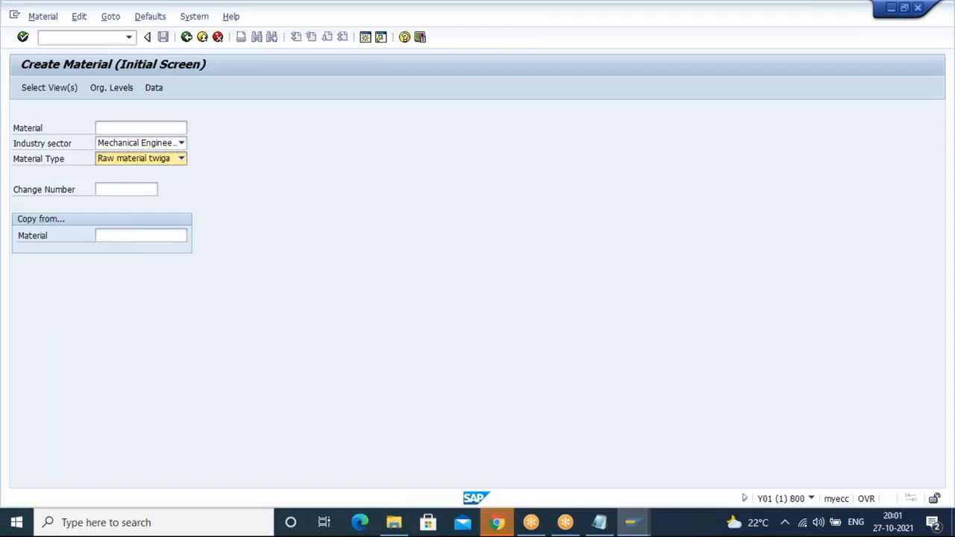
{"action": "left_click", "coordinate": [182, 159]}
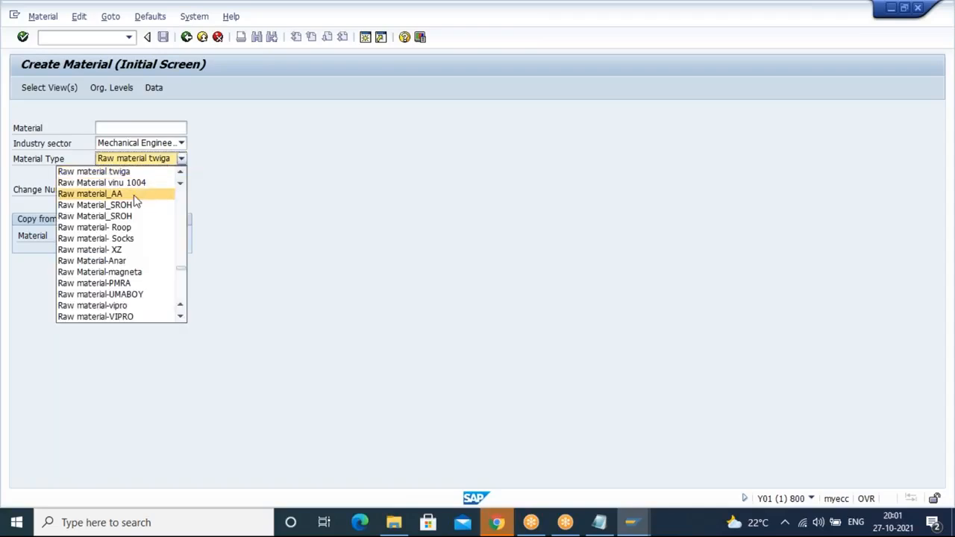
{"action": "scroll", "coordinate": [135, 195], "scroll_direction": "up", "scroll_amount": 1}
{"action": "left_click", "coordinate": [118, 172]}
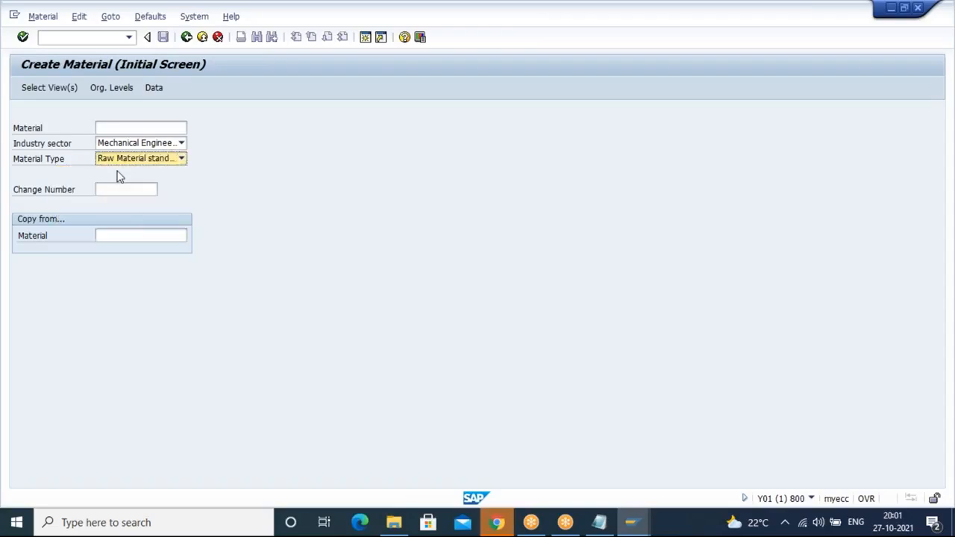
Step: Continue from the initial screen, acknowledging the number range information messages
{"action": "key", "text": "Return"}
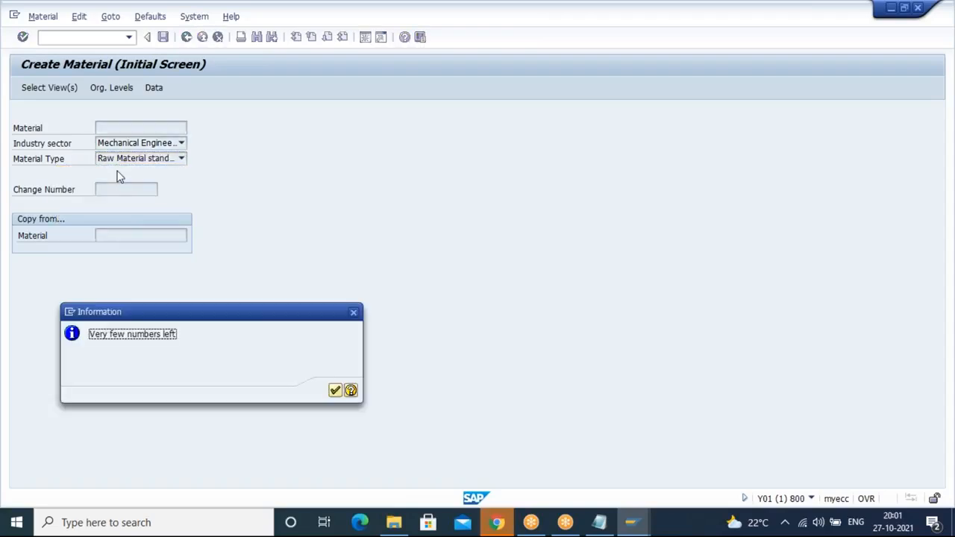
{"action": "key", "text": "Return"}
{"action": "key", "text": "Return"}
{"action": "key", "text": "Return"}
{"action": "key", "text": "Return"}
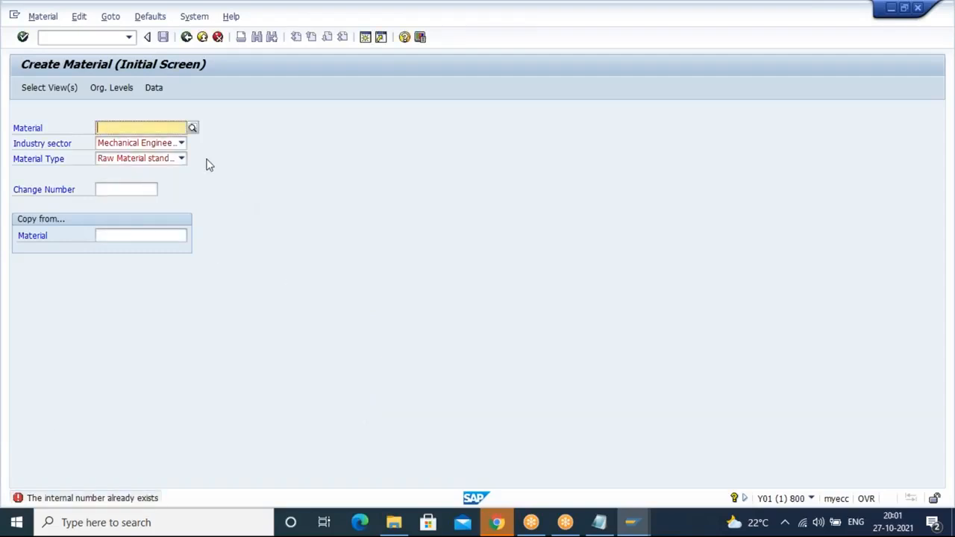
{"action": "key", "text": "Return"}
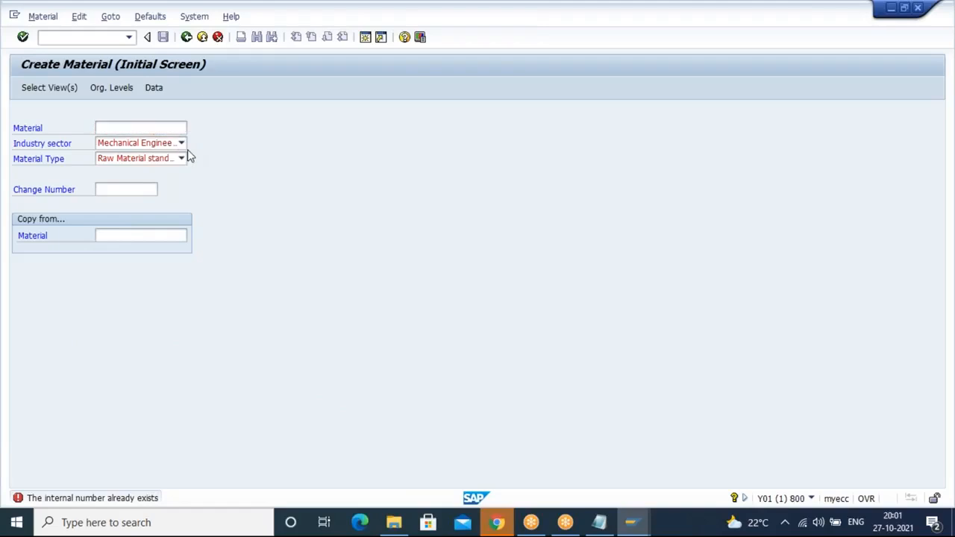
{"action": "key", "text": "Return"}
{"action": "key", "text": "Return"}
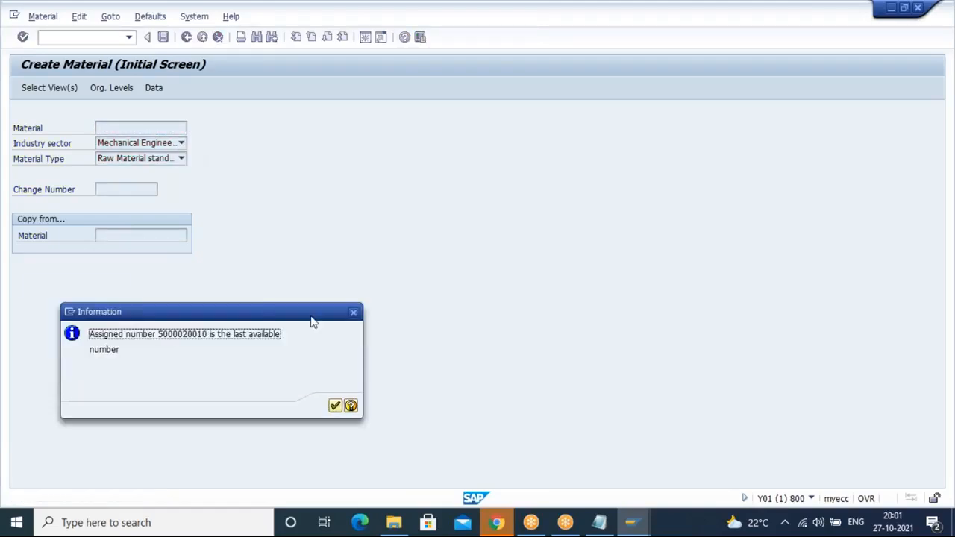
{"action": "left_click", "coordinate": [352, 314]}
{"action": "left_click", "coordinate": [359, 317]}
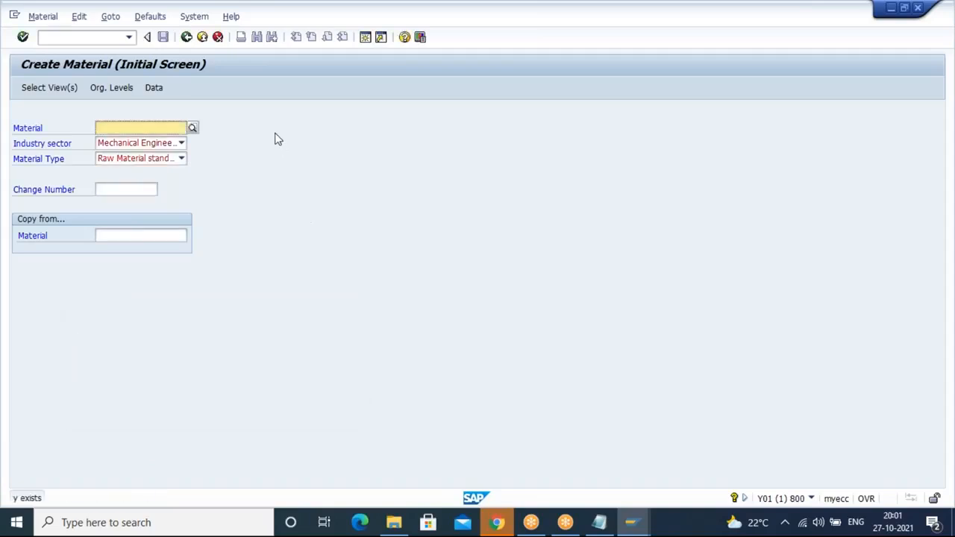
Step: Open the material type maintenance transaction OMS2 from the command field
{"action": "left_click", "coordinate": [62, 35]}
{"action": "type", "text": "/NOMS2"}
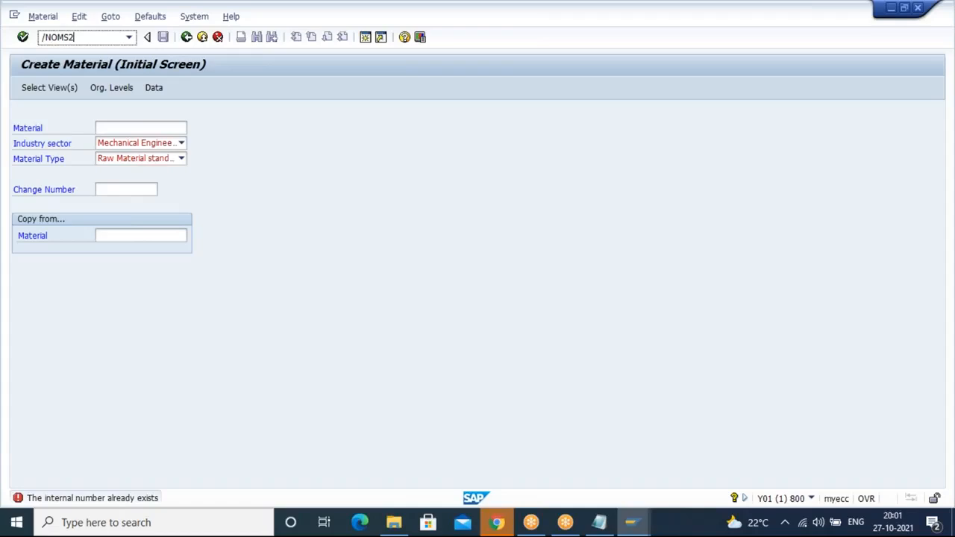
{"action": "key", "text": "Return"}
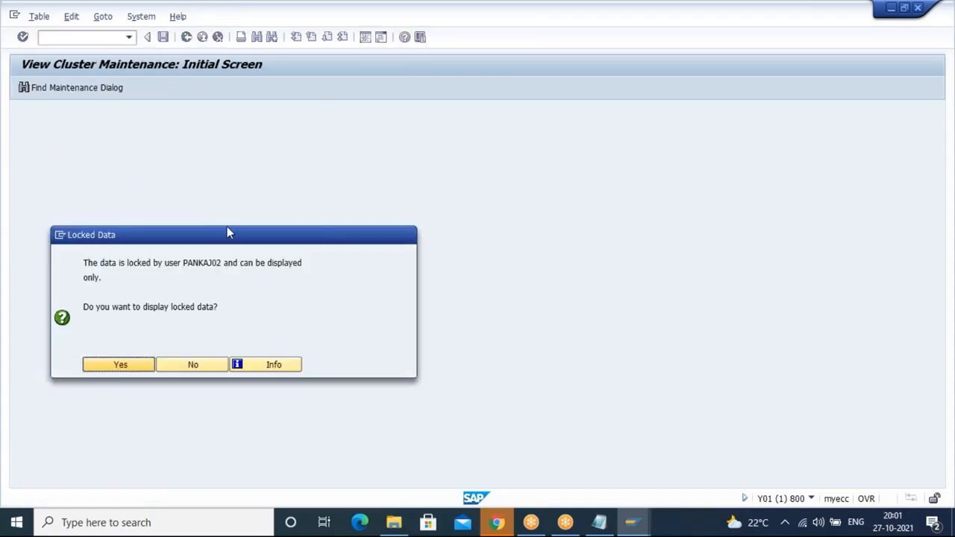
Step: Decline displaying the locked data and open the lock entries transaction SM12
{"action": "left_click", "coordinate": [173, 365]}
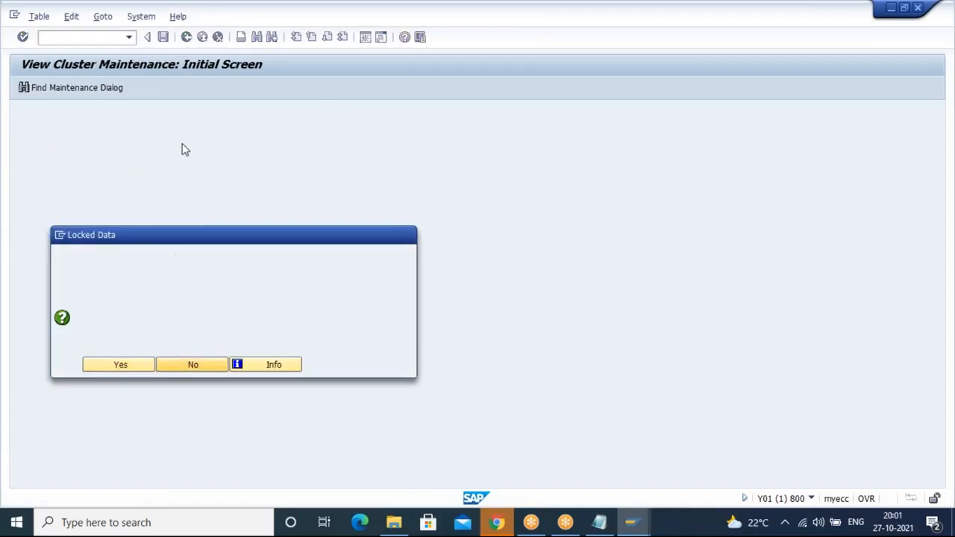
{"action": "type", "text": "/OSM12"}
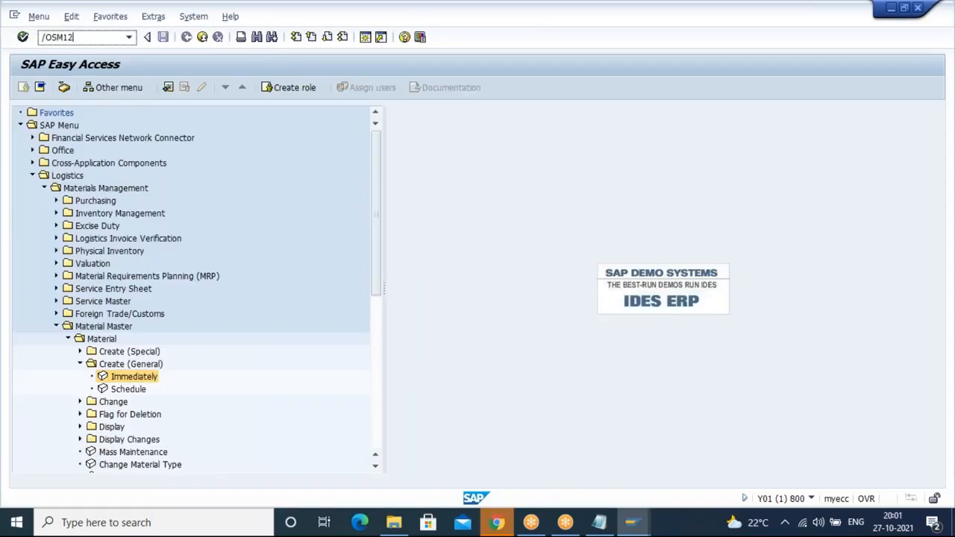
{"action": "key", "text": "Return"}
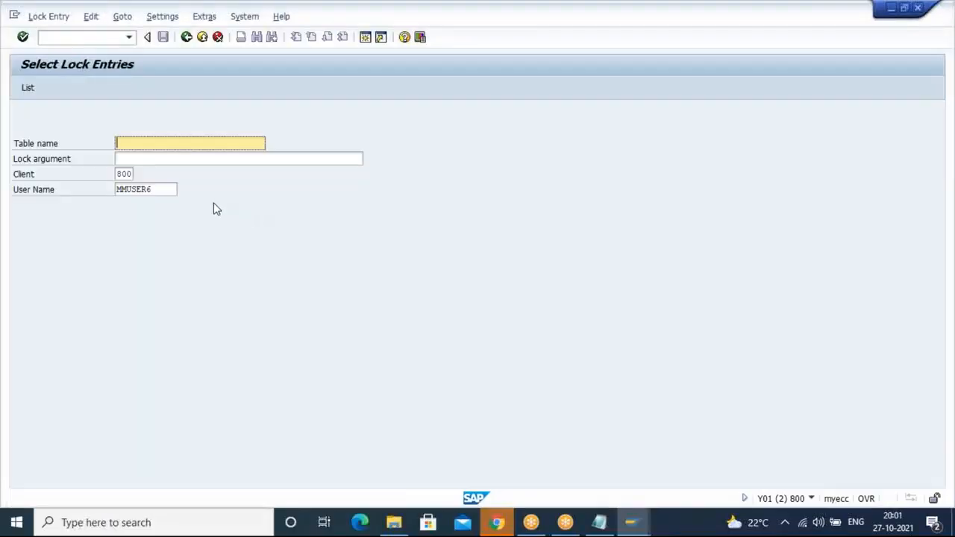
Step: List lock entries for the locking user's name, then return to the selection screen
{"action": "left_click", "coordinate": [170, 190]}
{"action": "key", "text": "BackSpace"}
{"action": "key", "text": "BackSpace"}
{"action": "key", "text": "BackSpace"}
{"action": "key", "text": "BackSpace"}
{"action": "key", "text": "BackSpace"}
{"action": "key", "text": "BackSpace"}
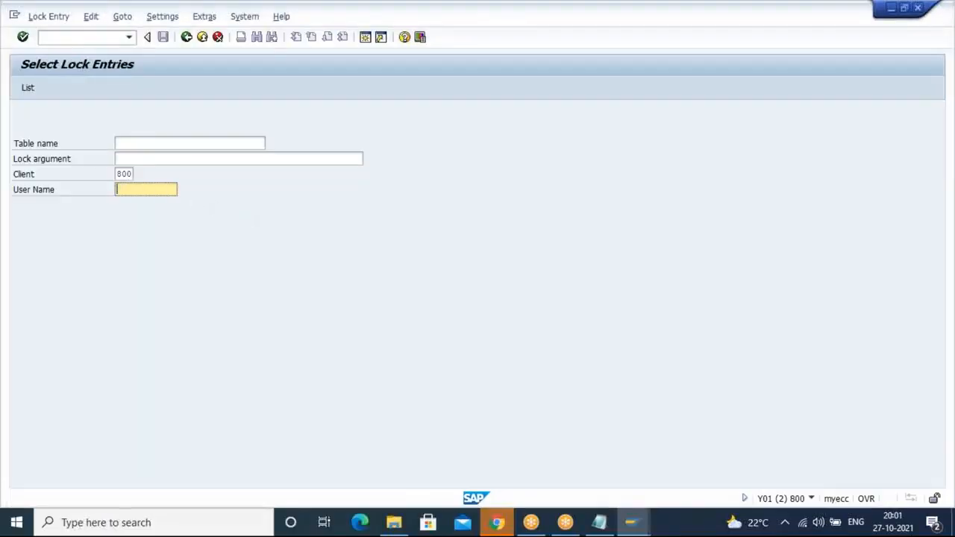
{"action": "type", "text": "PNKAJ"}
{"action": "key", "text": "BackSpace"}
{"action": "key", "text": "BackSpace"}
{"action": "key", "text": "BackSpace"}
{"action": "key", "text": "BackSpace"}
{"action": "type", "text": "ANKAJ"}
{"action": "key", "text": "Return"}
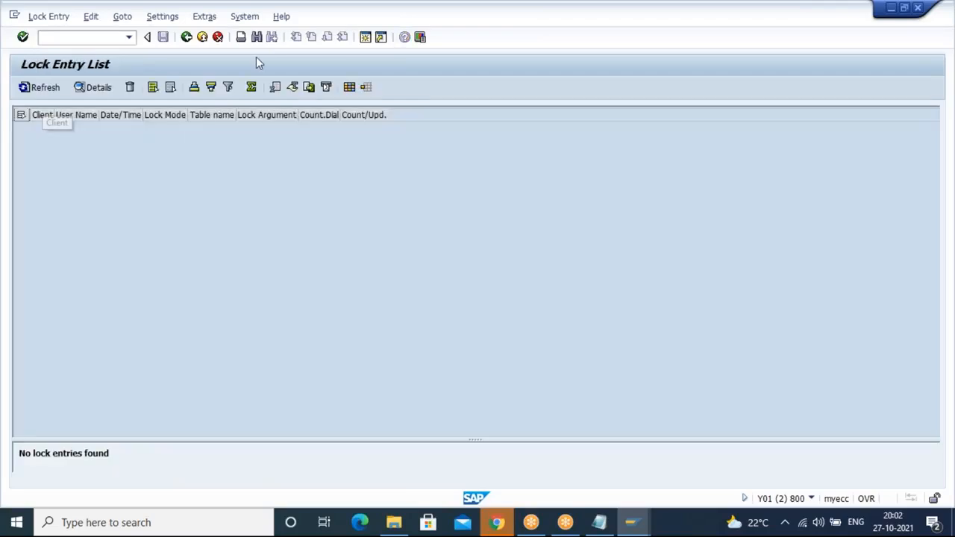
{"action": "left_click", "coordinate": [188, 37]}
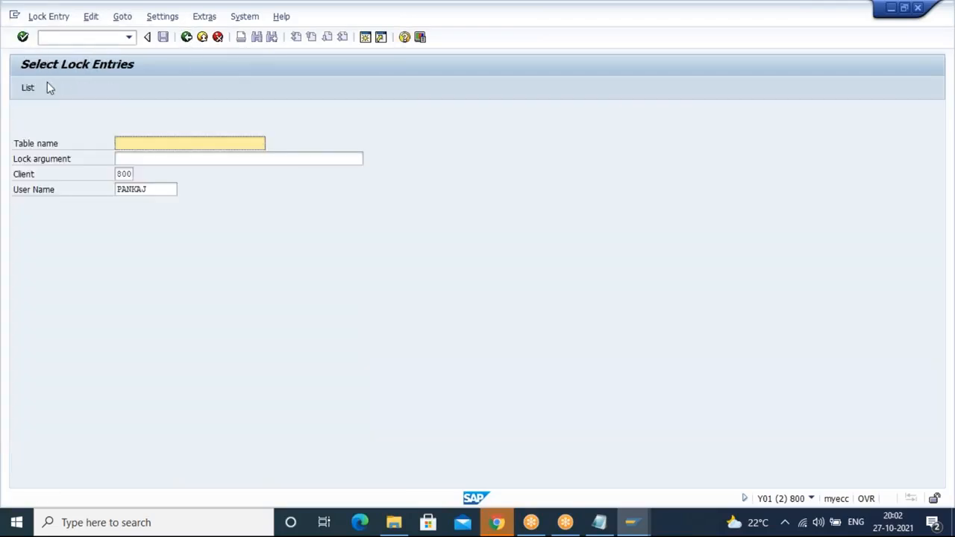
Step: Copy the locking user's name from the locked-data message in the other session and decline displaying the data
{"action": "left_click", "coordinate": [54, 40]}
{"action": "type", "text": "/nSM12"}
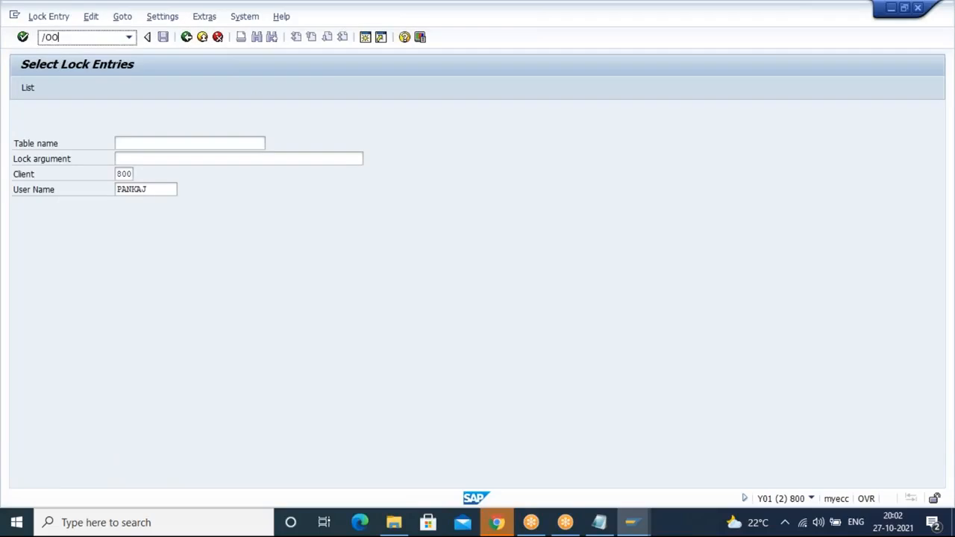
{"action": "key", "text": "Return"}
{"action": "key", "text": "alt+Tab"}
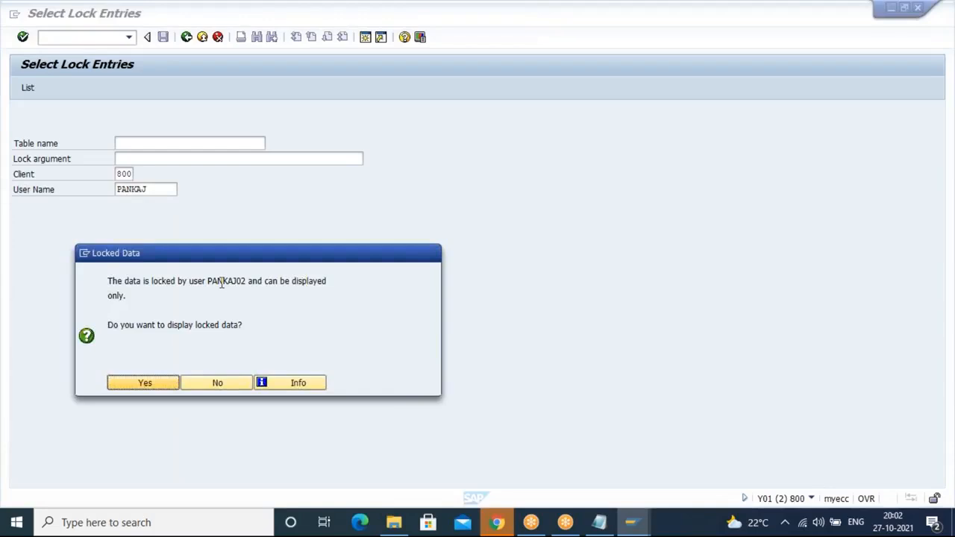
{"action": "left_click_drag", "start_coordinate": [209, 281], "coordinate": [246, 284]}
{"action": "key", "text": "ctrl+c"}
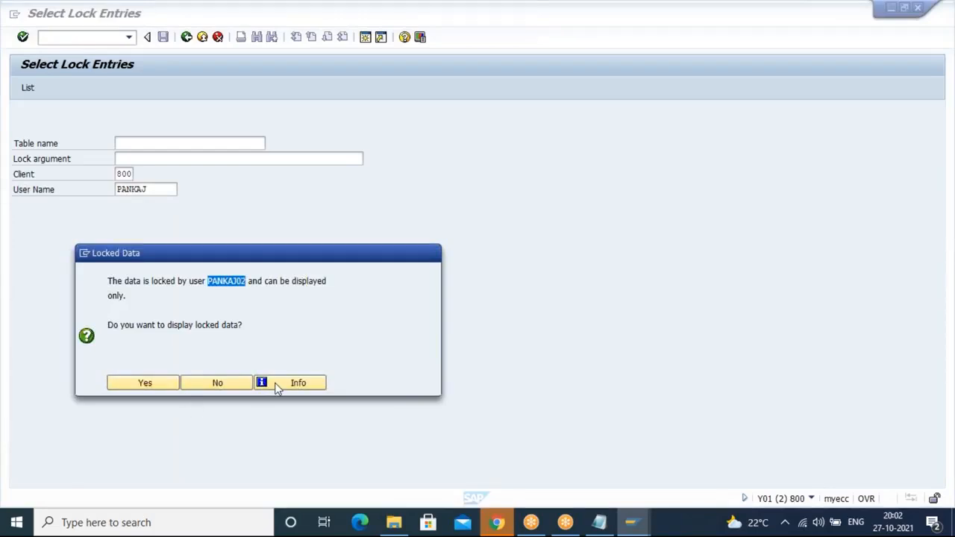
{"action": "left_click", "coordinate": [192, 381]}
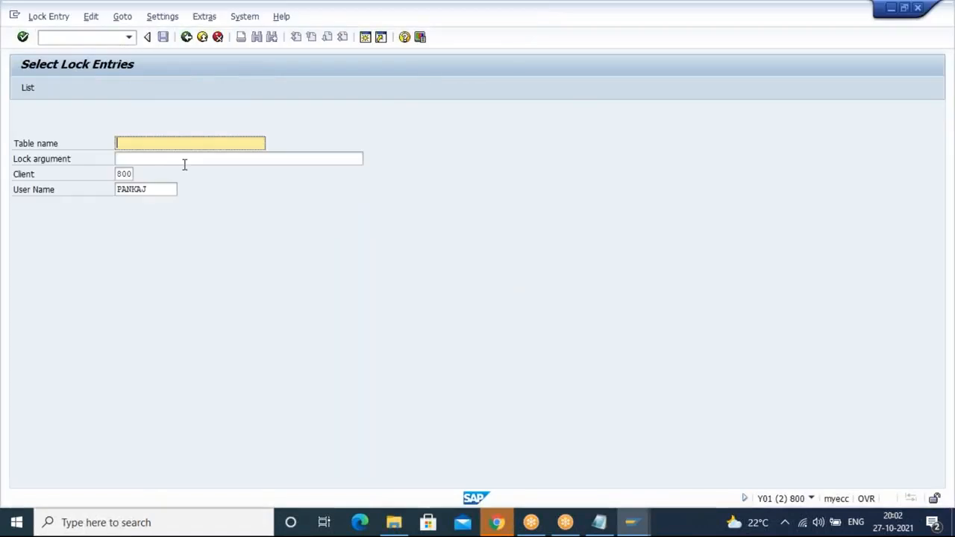
Step: Paste the copied user name into the lock entry selection and delete all of that user's lock entries
{"action": "left_click", "coordinate": [159, 190]}
{"action": "key", "text": "BackSpace"}
{"action": "key", "text": "BackSpace"}
{"action": "key", "text": "BackSpace"}
{"action": "key", "text": "BackSpace"}
{"action": "key", "text": "BackSpace"}
{"action": "key", "text": "BackSpace"}
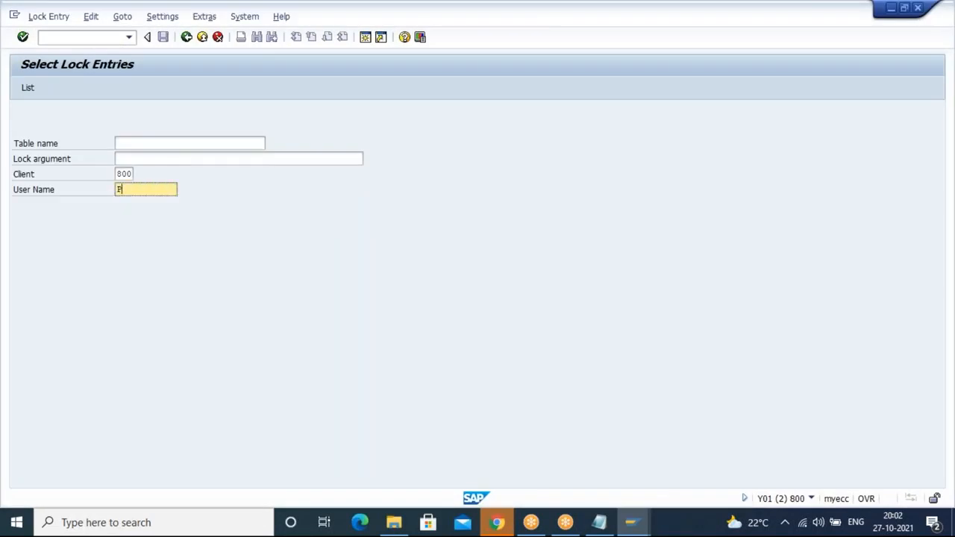
{"action": "key", "text": "ctrl+v"}
{"action": "key", "text": "Return"}
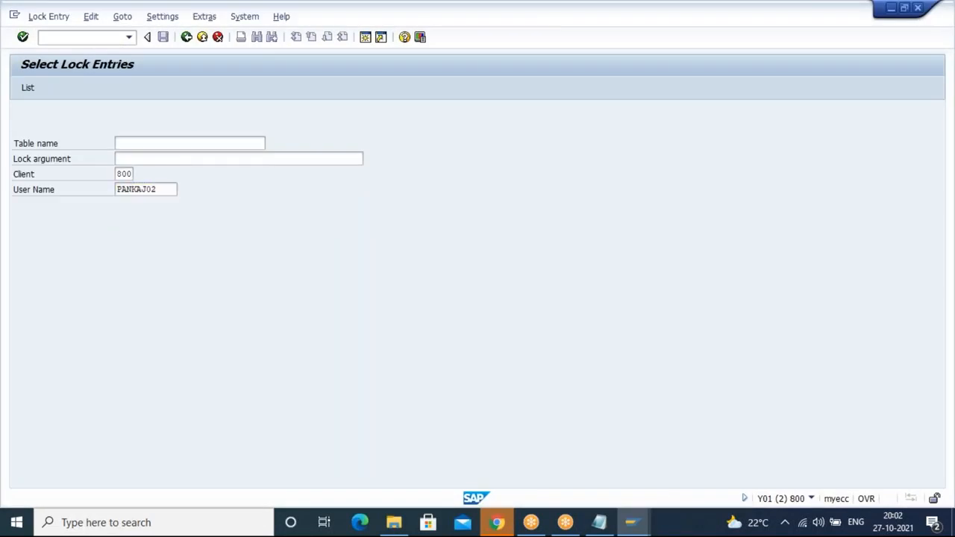
{"action": "key", "text": "ctrl+a"}
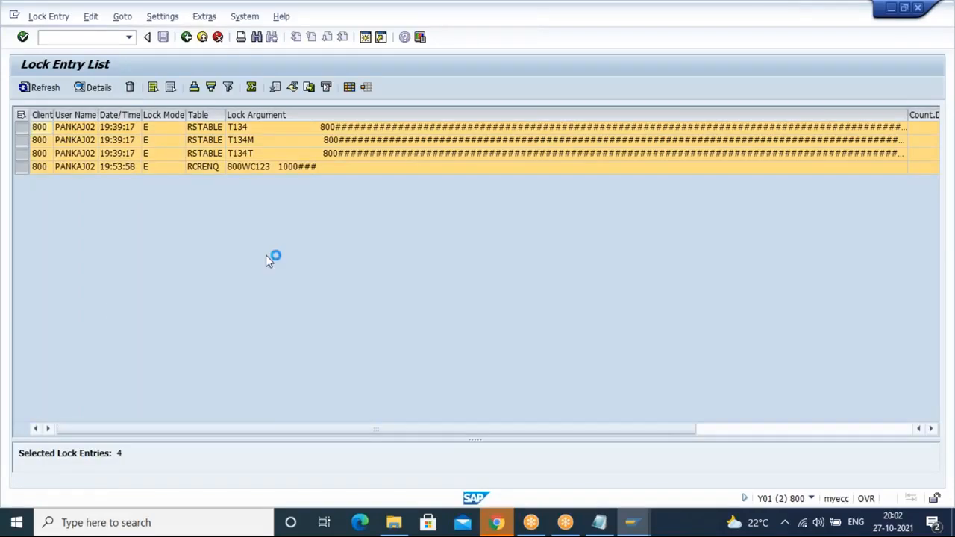
{"action": "left_click", "coordinate": [129, 87]}
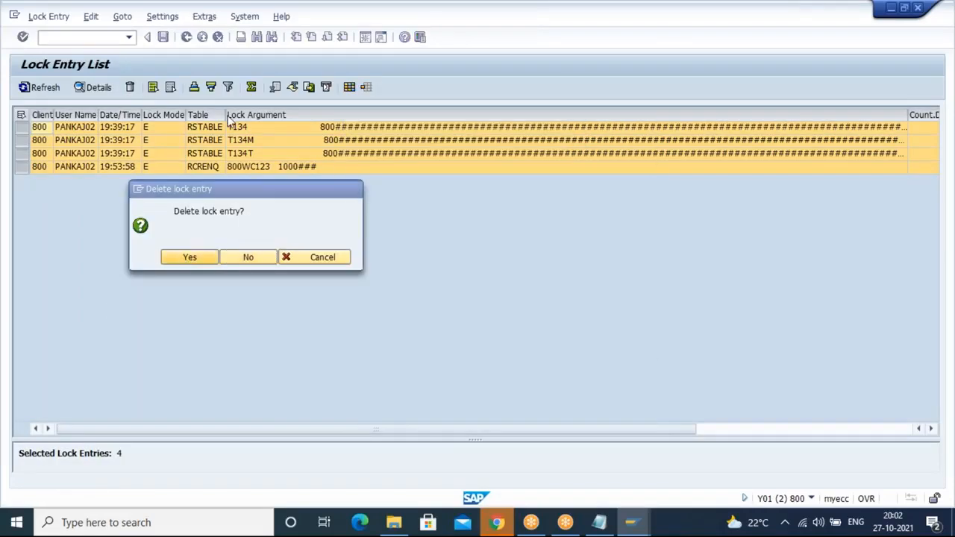
{"action": "key", "text": "Return"}
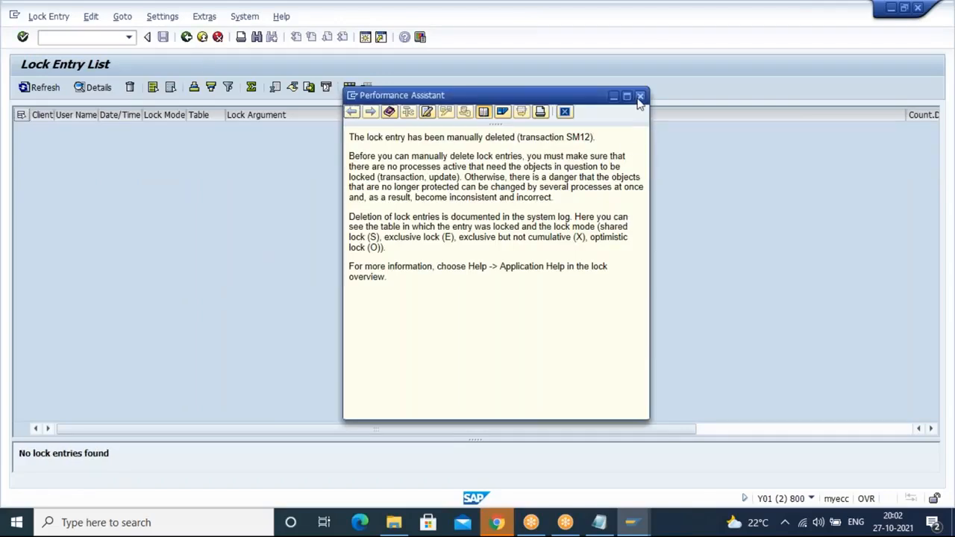
Step: Reopen the material types maintenance with transaction OMS2
{"action": "left_click", "coordinate": [79, 37]}
{"action": "type", "text": "/NO"}
{"action": "type", "text": "B52"}
{"action": "key", "text": "Return"}
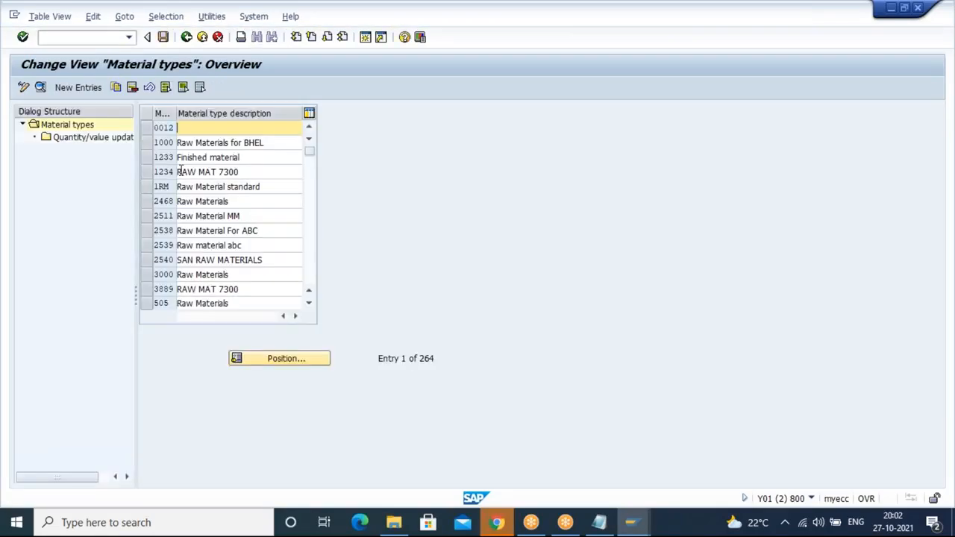
Step: Open material master number range maintenance MMNR and view the intervals
{"action": "left_click", "coordinate": [94, 38]}
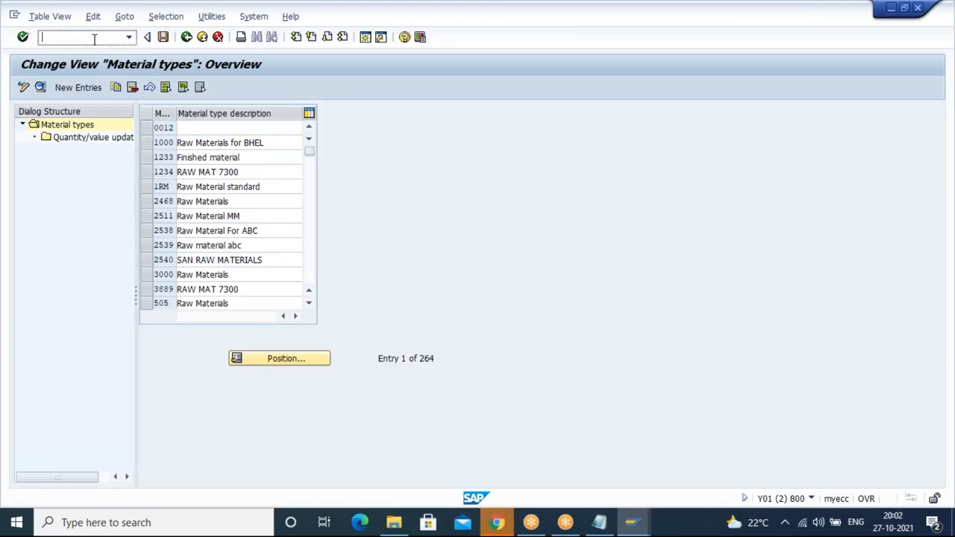
{"action": "type", "text": "/NMMN"}
{"action": "key", "text": "Return"}
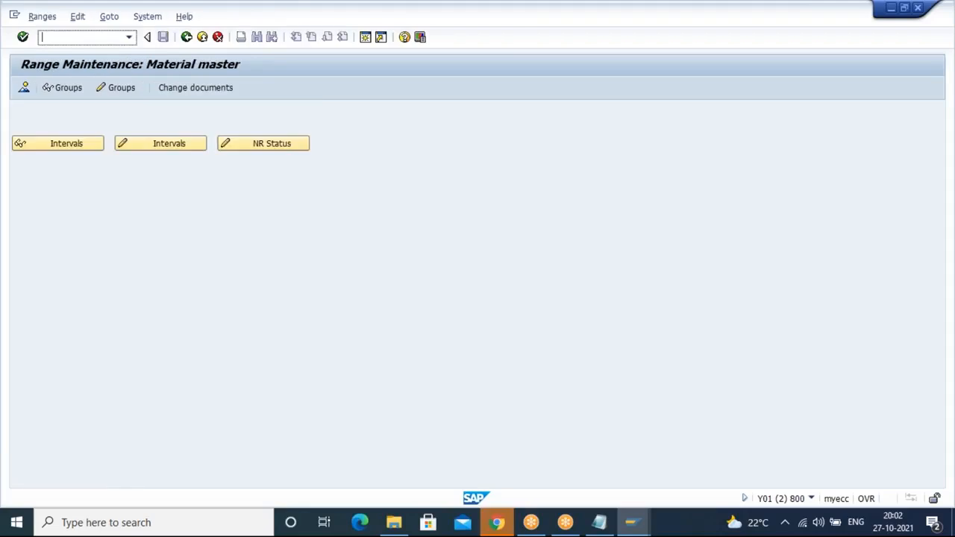
{"action": "left_click", "coordinate": [163, 144]}
{"action": "left_click", "coordinate": [187, 37]}
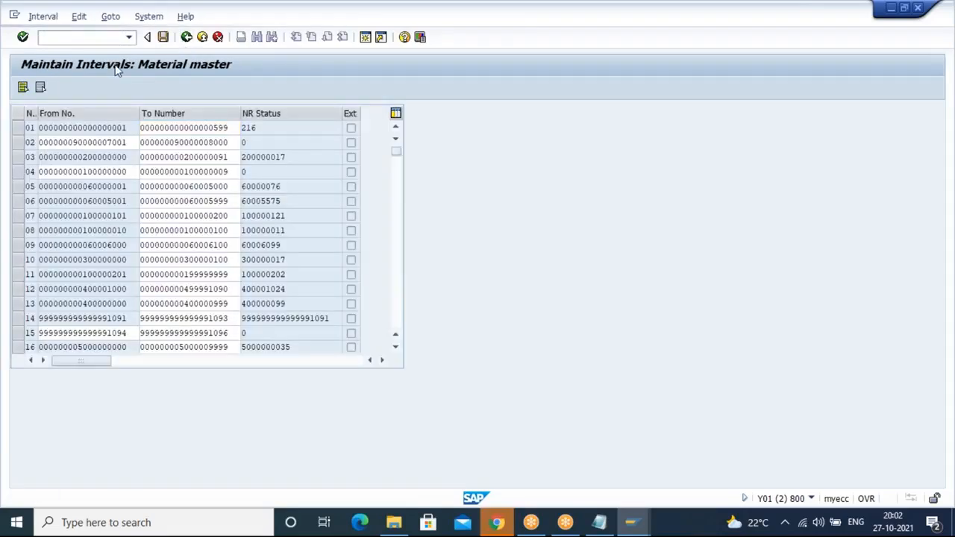
Step: Assign the ROH material type element to the 'material master' number range group, save and exit
{"action": "left_click", "coordinate": [108, 89]}
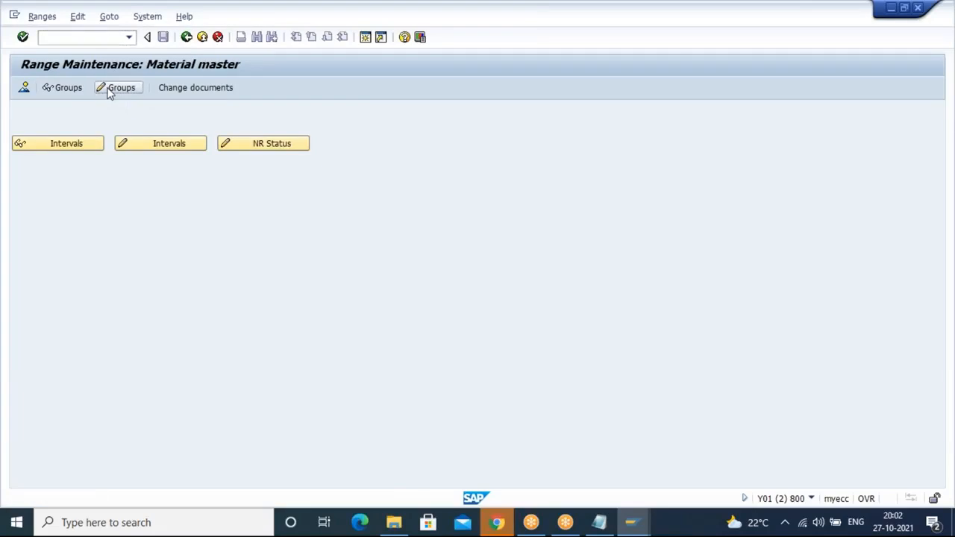
{"action": "key", "text": "ctrl+f"}
{"action": "key", "text": "Delete"}
{"action": "key", "text": "Delete"}
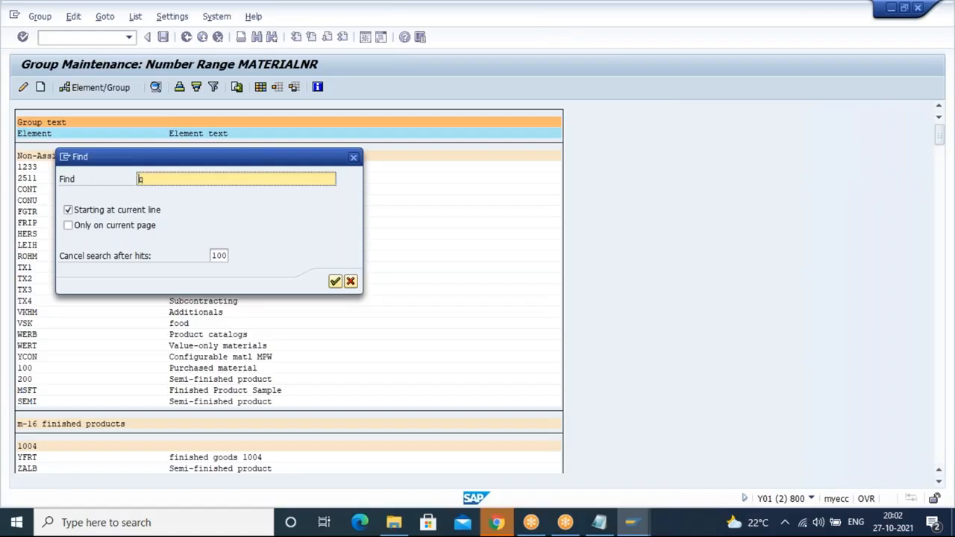
{"action": "type", "text": "ROH"}
{"action": "key", "text": "Return"}
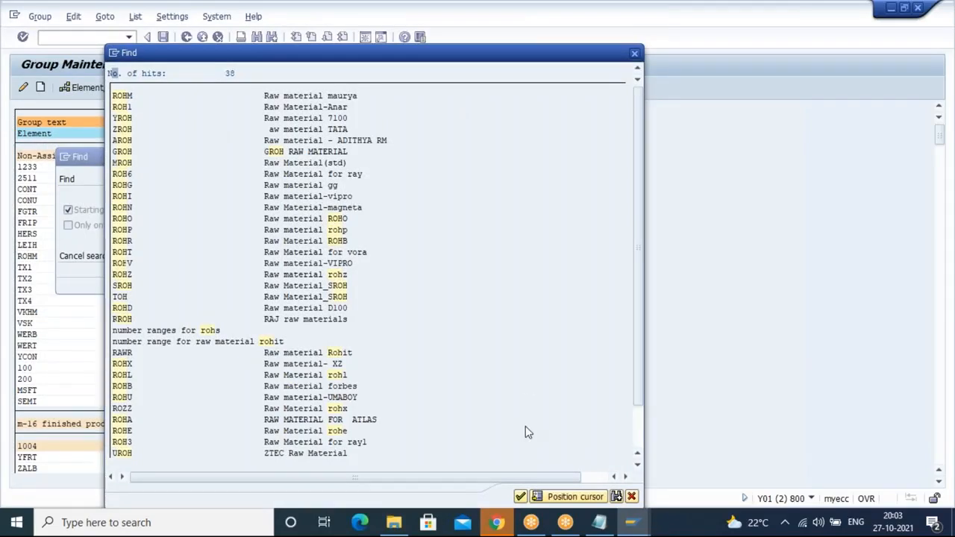
{"action": "left_click", "coordinate": [636, 425]}
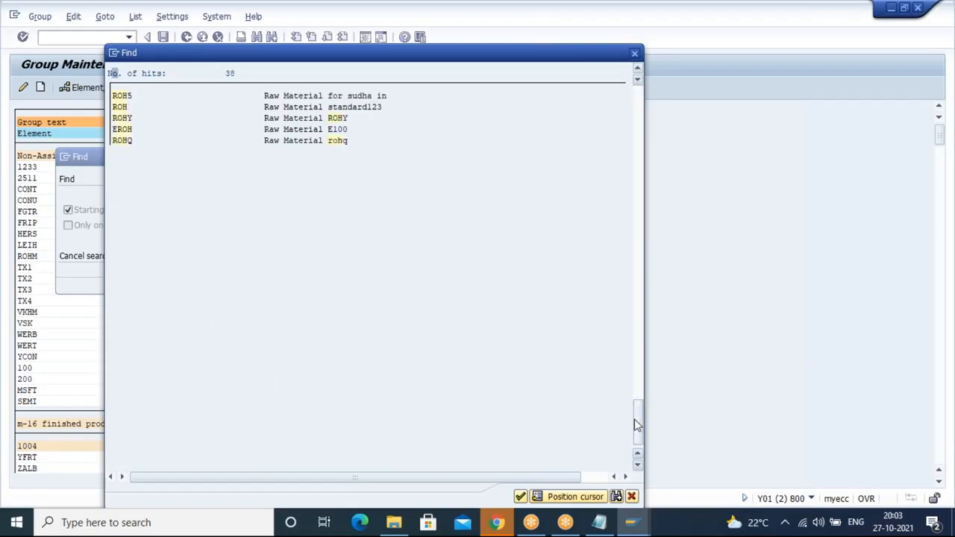
{"action": "double_click", "coordinate": [121, 108]}
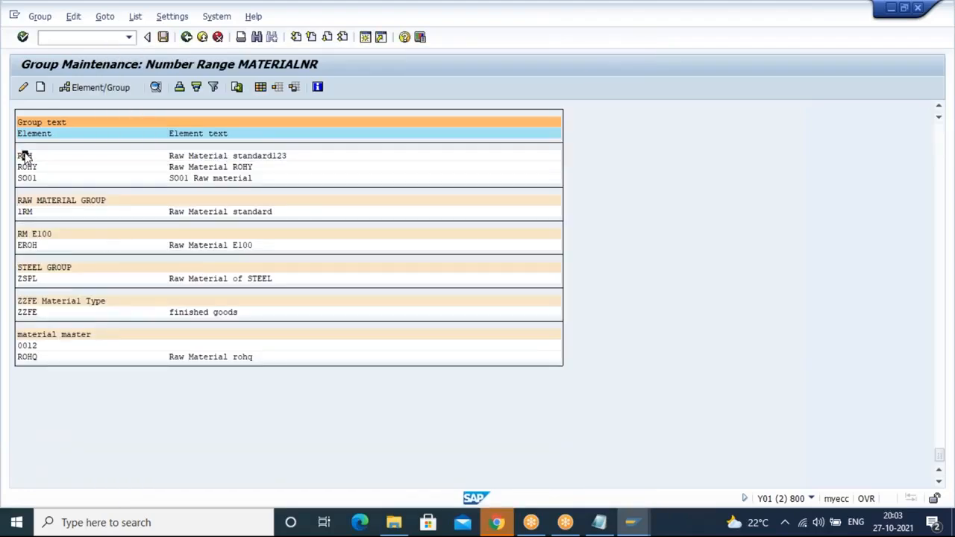
{"action": "left_click", "coordinate": [100, 88]}
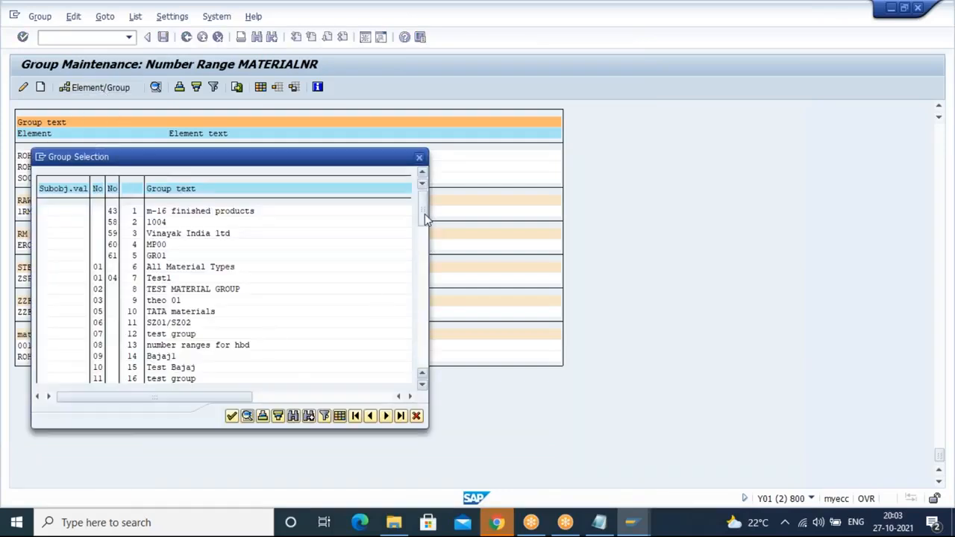
{"action": "left_click_drag", "start_coordinate": [428, 358], "coordinate": [436, 397]}
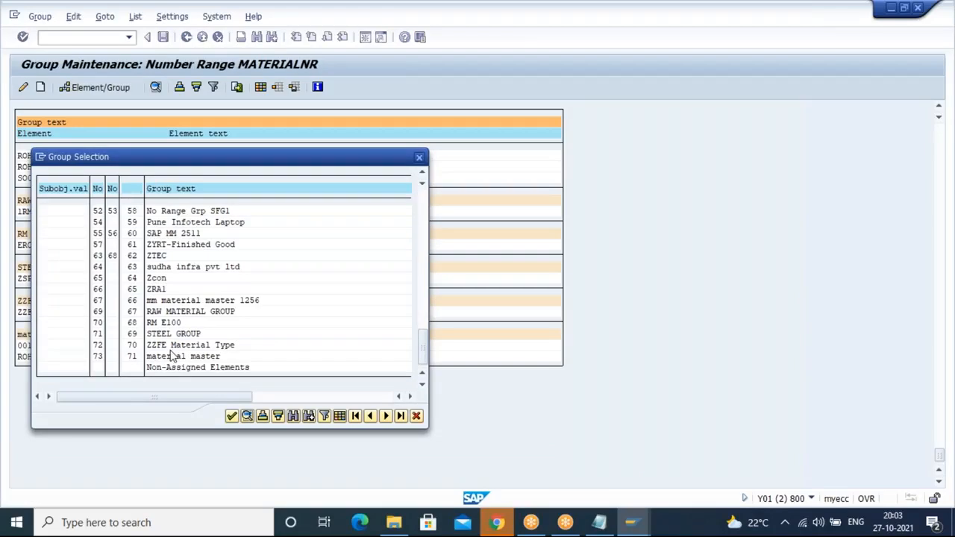
{"action": "left_click", "coordinate": [232, 418]}
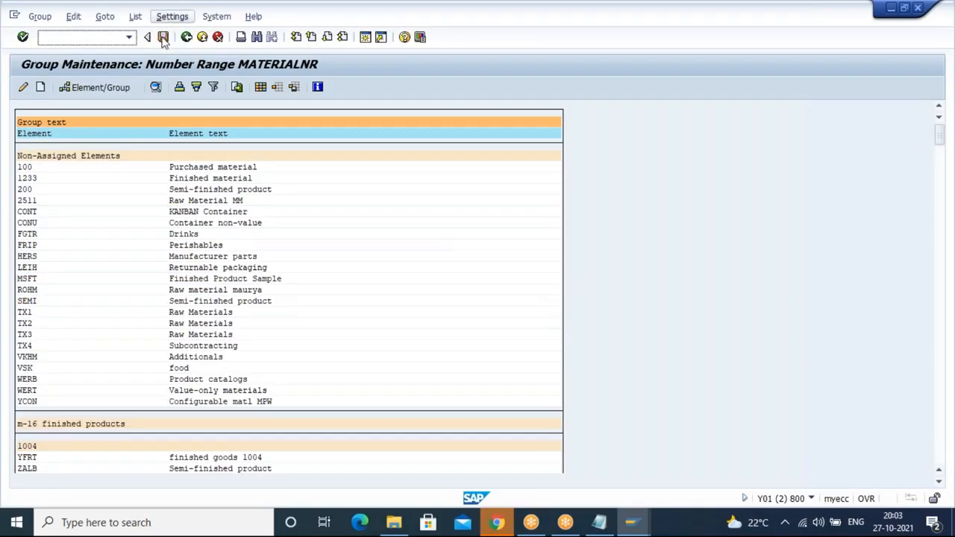
{"action": "left_click", "coordinate": [163, 38]}
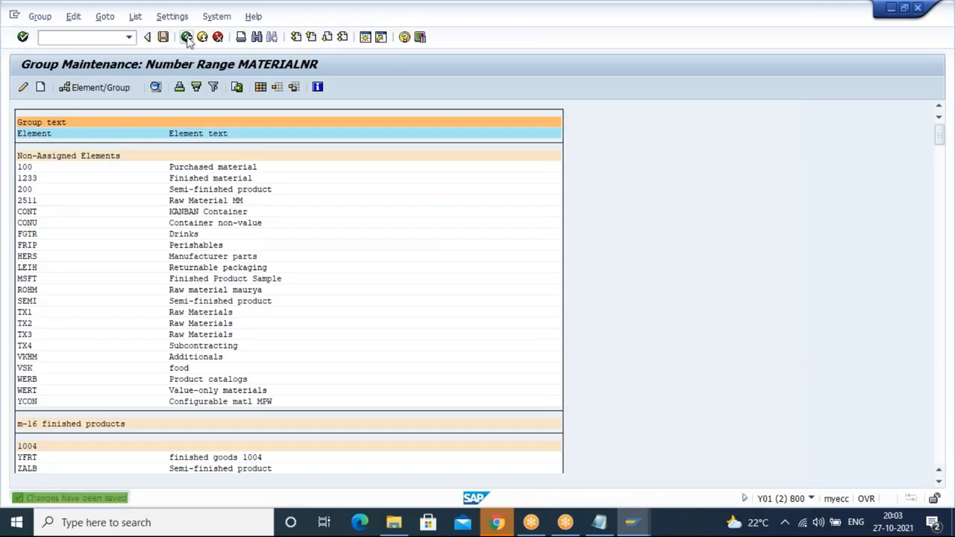
{"action": "left_click", "coordinate": [187, 37]}
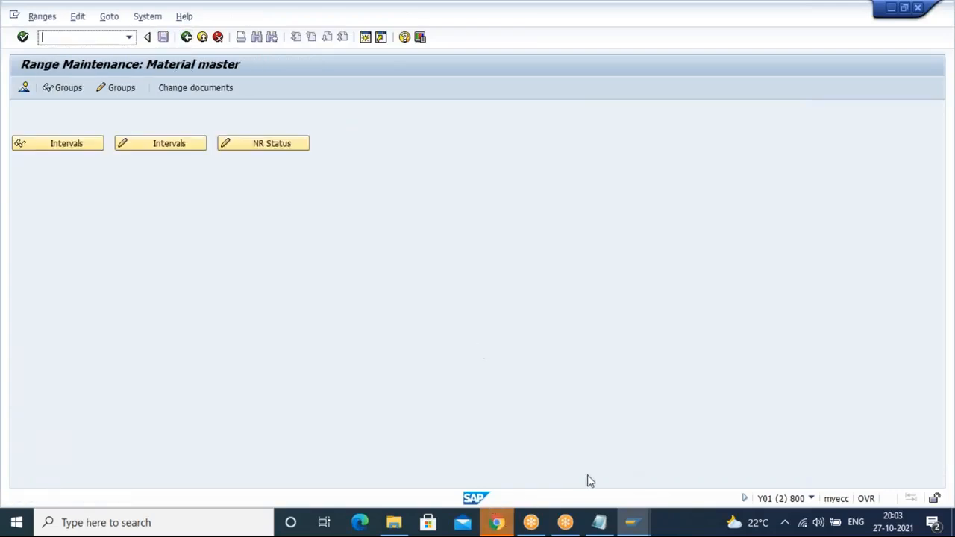
Step: Switch to the SAP Easy Access window and start Create Material (General) Immediately, proceeding to view selection
{"action": "left_click", "coordinate": [599, 522]}
{"action": "mouse_move", "coordinate": [641, 519]}
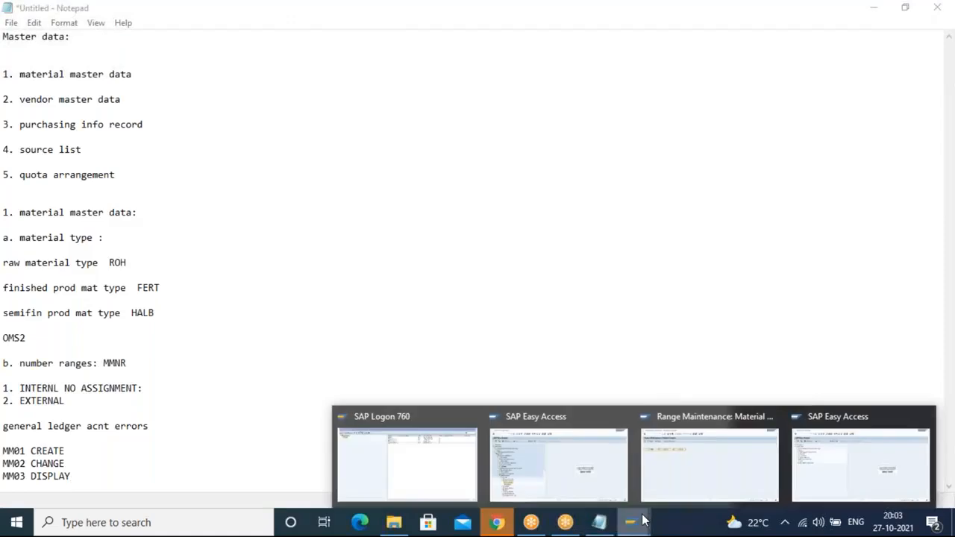
{"action": "left_click", "coordinate": [542, 473]}
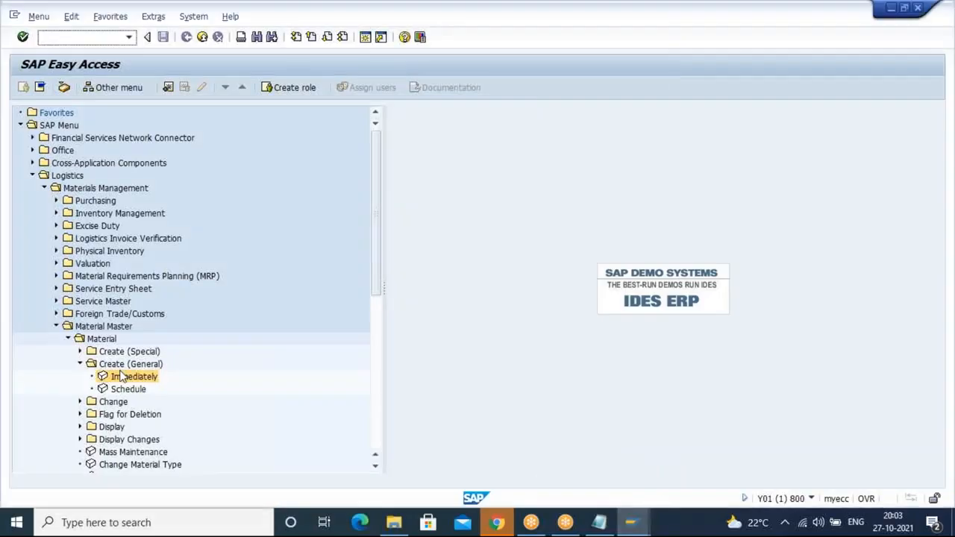
{"action": "left_click", "coordinate": [79, 364]}
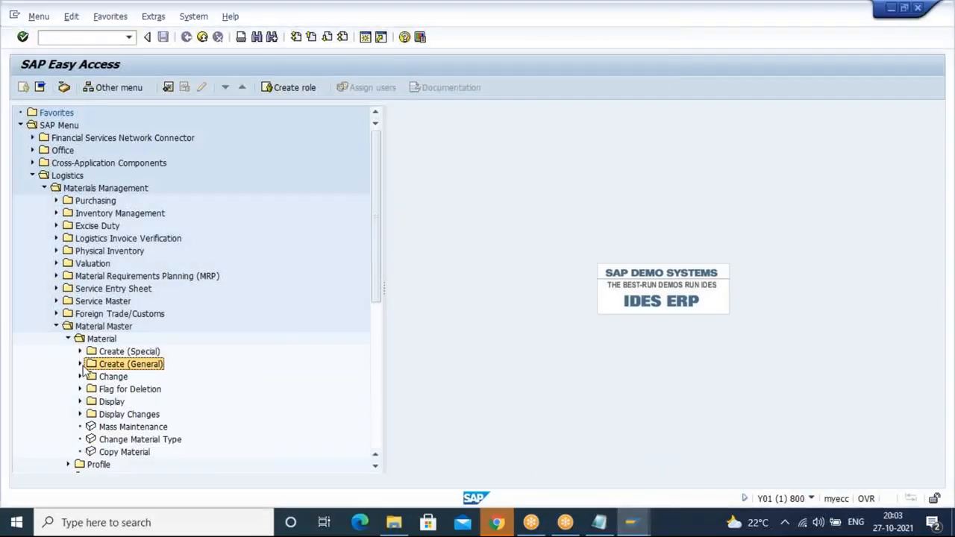
{"action": "left_click", "coordinate": [80, 364]}
{"action": "double_click", "coordinate": [120, 376]}
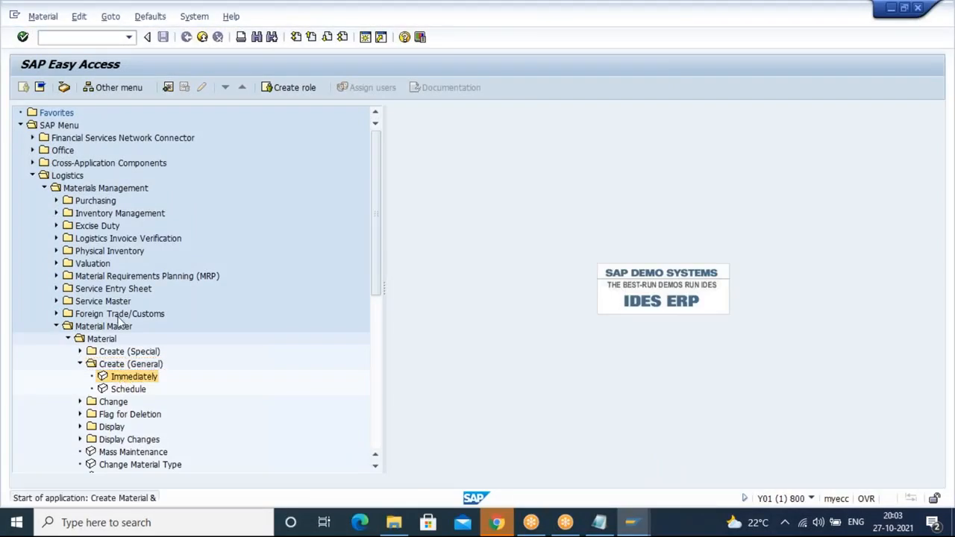
{"action": "key", "text": "Return"}
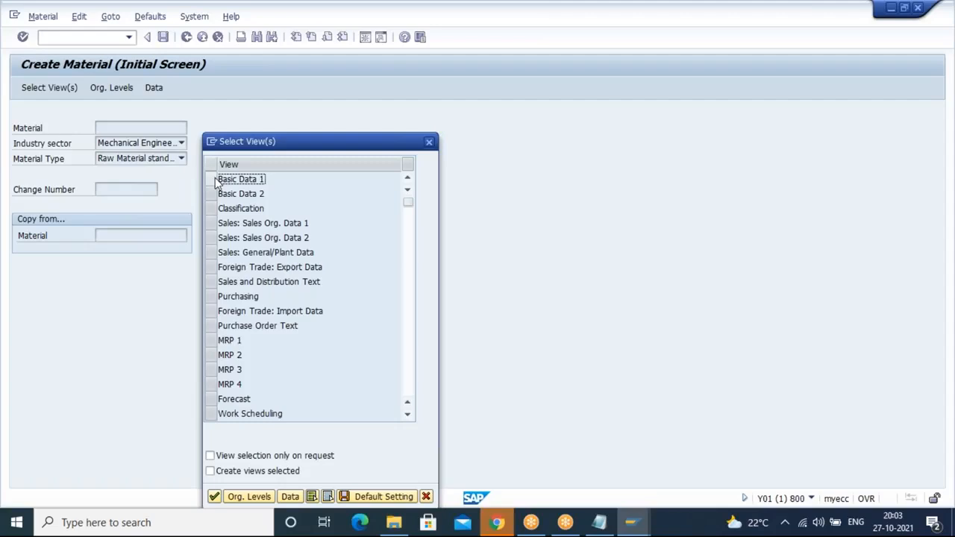
Step: Select the Basic Data 1, Purchasing, General Plant Data / Storage 1 and Accounting 1 views and save them as default
{"action": "left_click", "coordinate": [216, 183]}
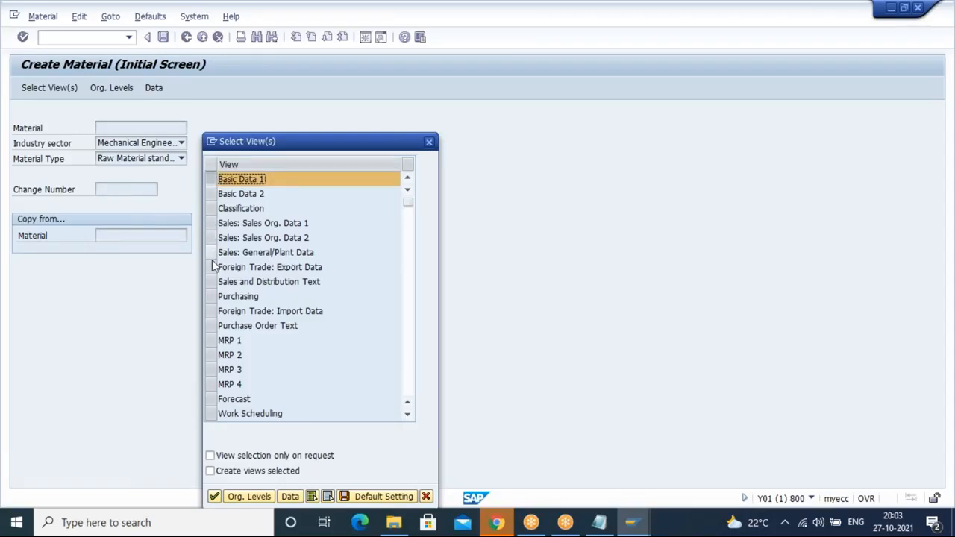
{"action": "left_click", "coordinate": [211, 297]}
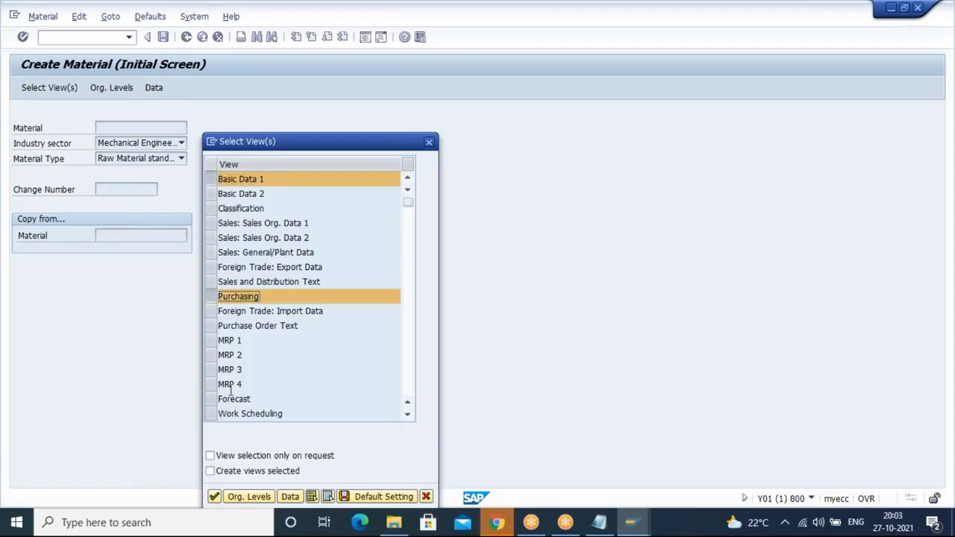
{"action": "key", "text": "Return"}
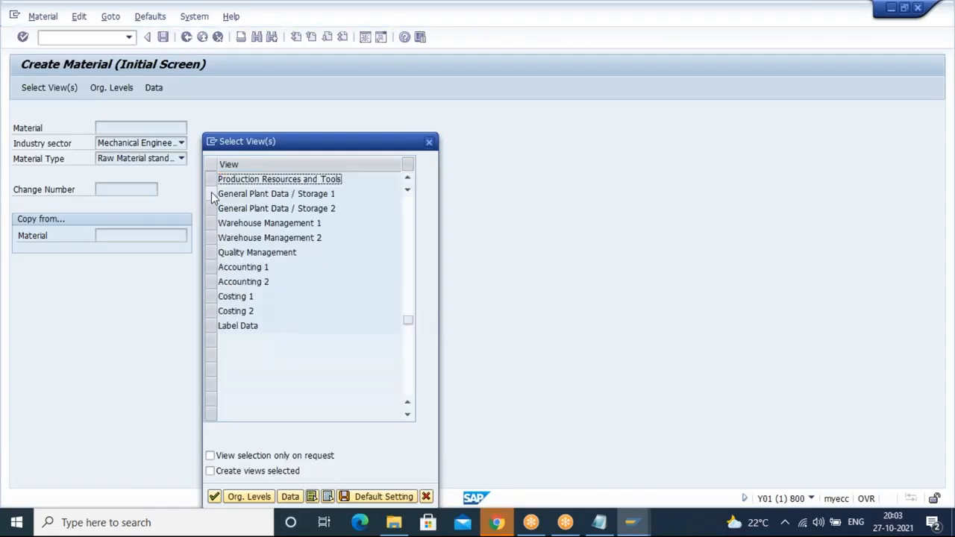
{"action": "left_click", "coordinate": [211, 193]}
{"action": "left_click", "coordinate": [212, 266]}
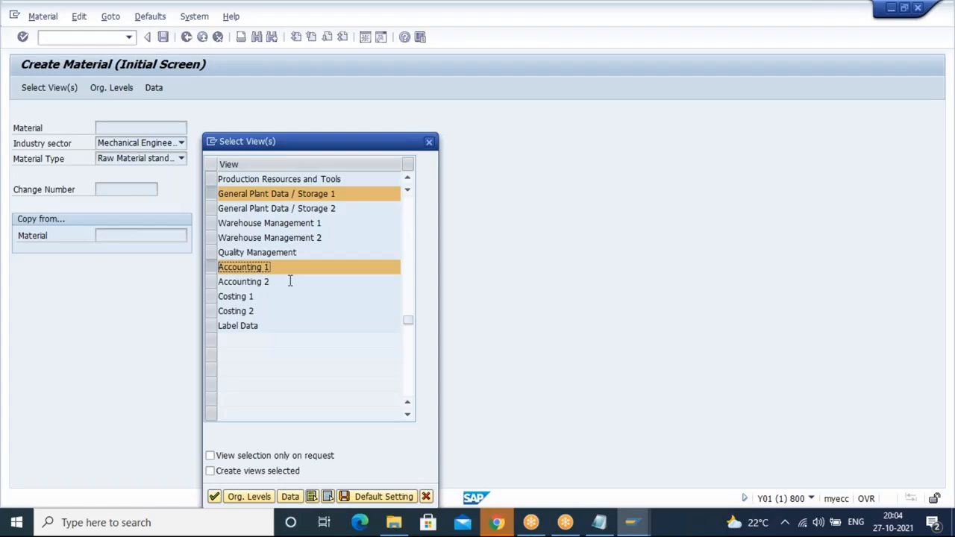
{"action": "left_click", "coordinate": [362, 500]}
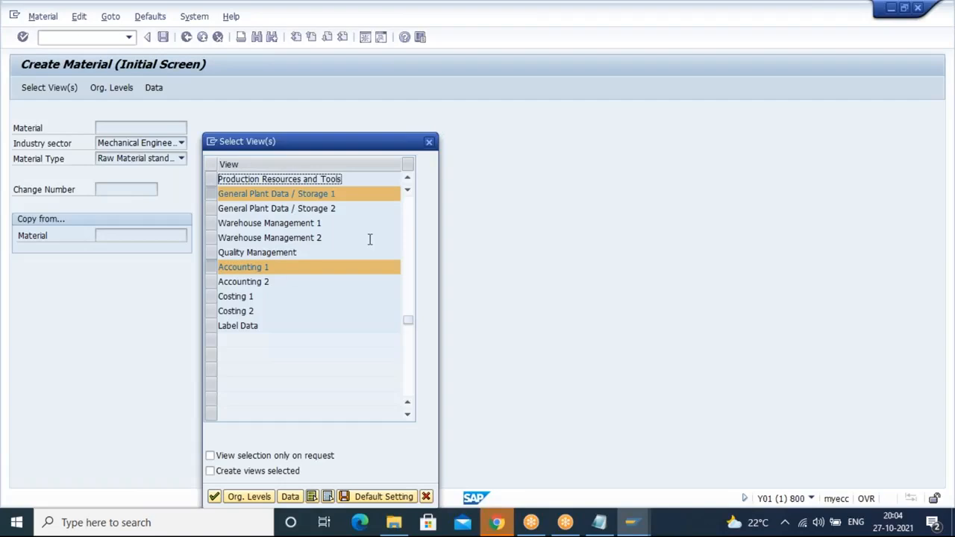
{"action": "left_click", "coordinate": [411, 220]}
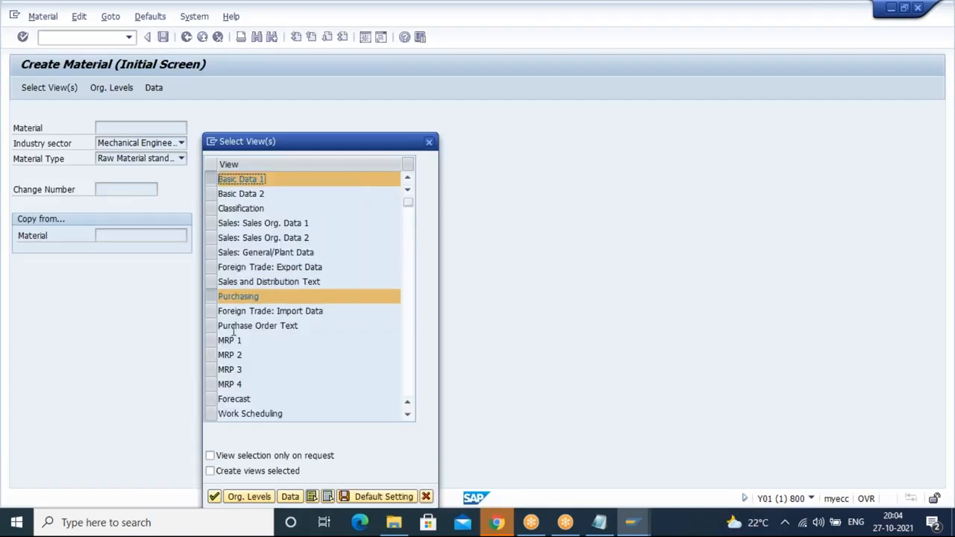
Step: Set the organizational levels to plant 1000 and storage location 0001 and continue
{"action": "left_click", "coordinate": [249, 498]}
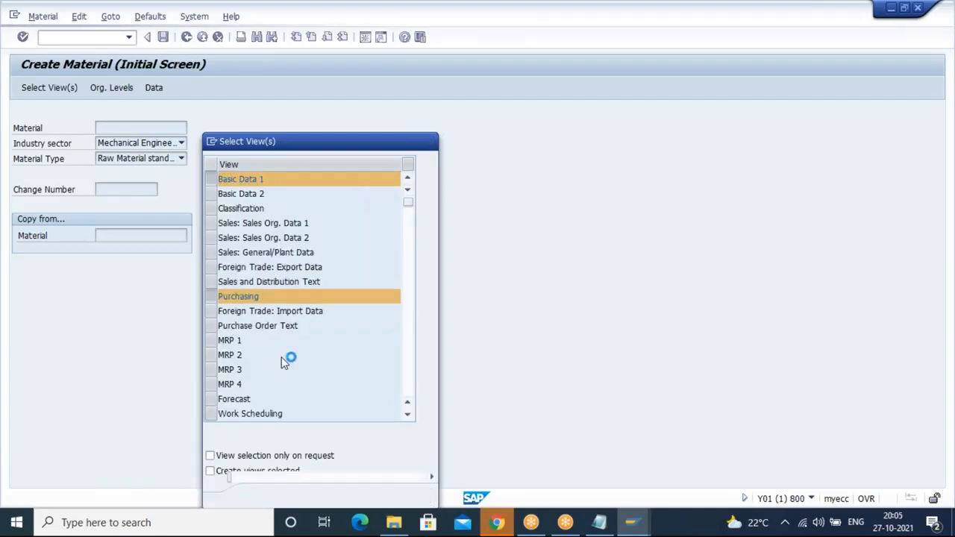
{"action": "type", "text": "1000"}
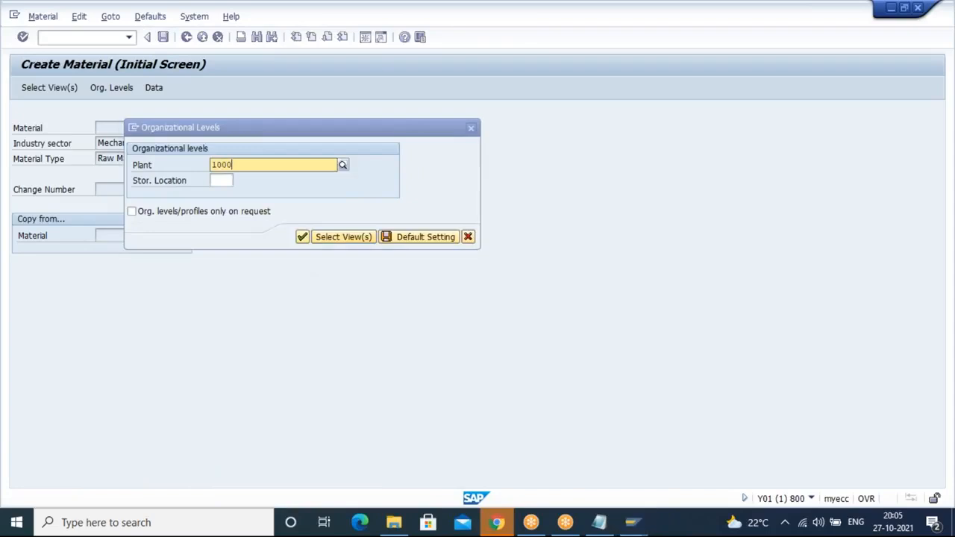
{"action": "left_click", "coordinate": [254, 196]}
{"action": "left_click", "coordinate": [217, 181]}
{"action": "type", "text": "0001"}
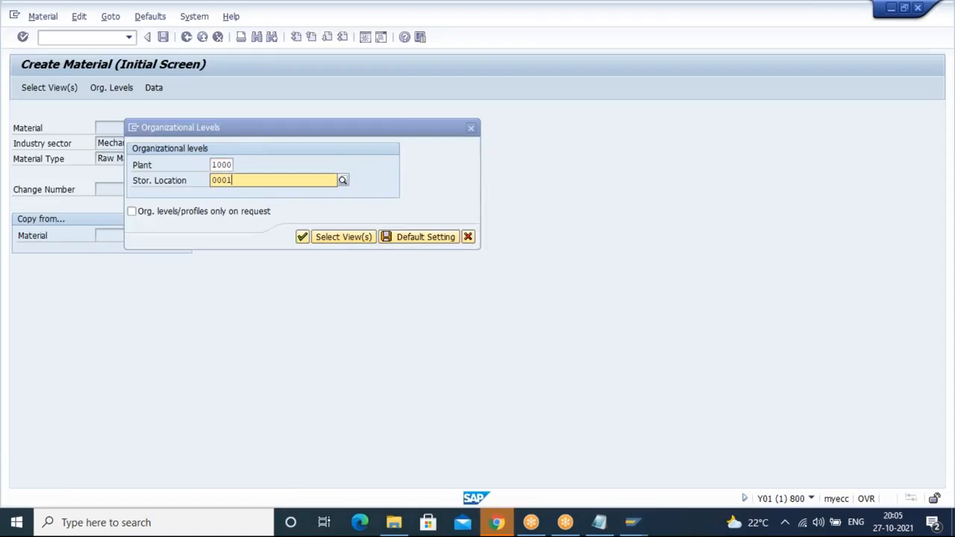
{"action": "left_click", "coordinate": [233, 211]}
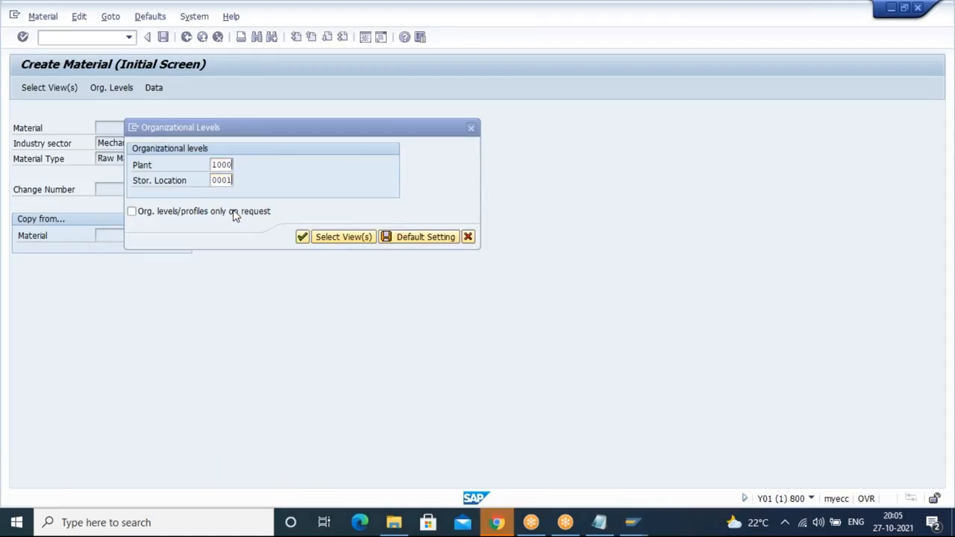
{"action": "key", "text": "Return"}
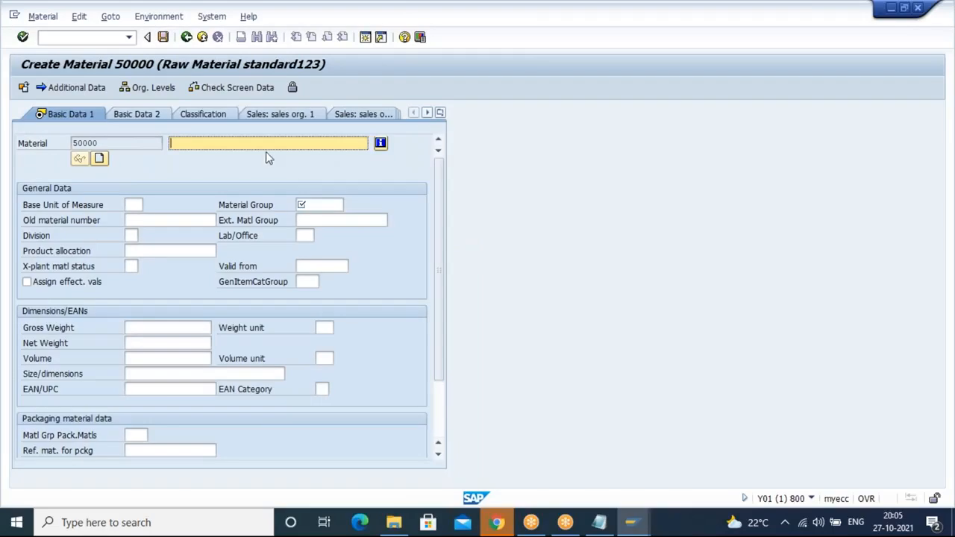
Step: Enter the material description WOOD and the base unit of measure kg
{"action": "type", "text": "WOOD"}
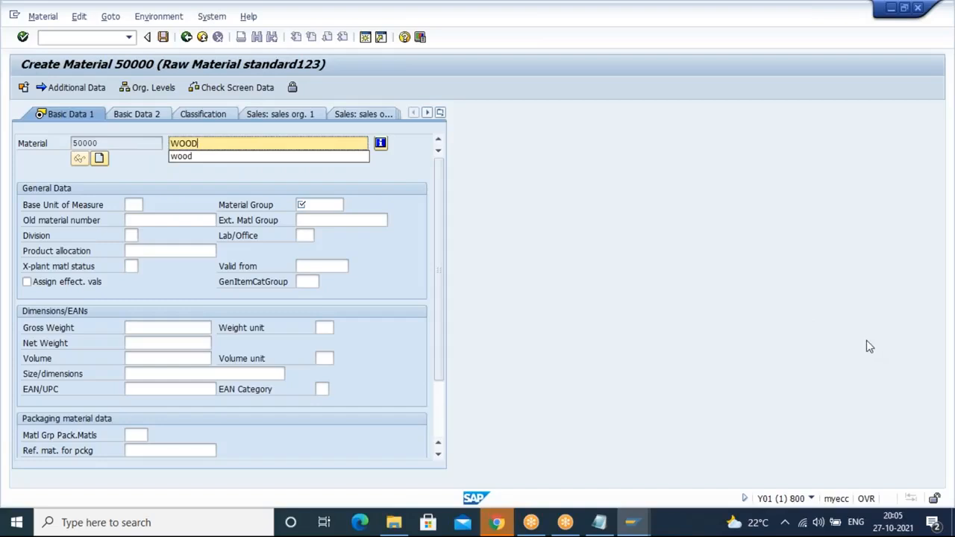
{"action": "key", "text": "Return"}
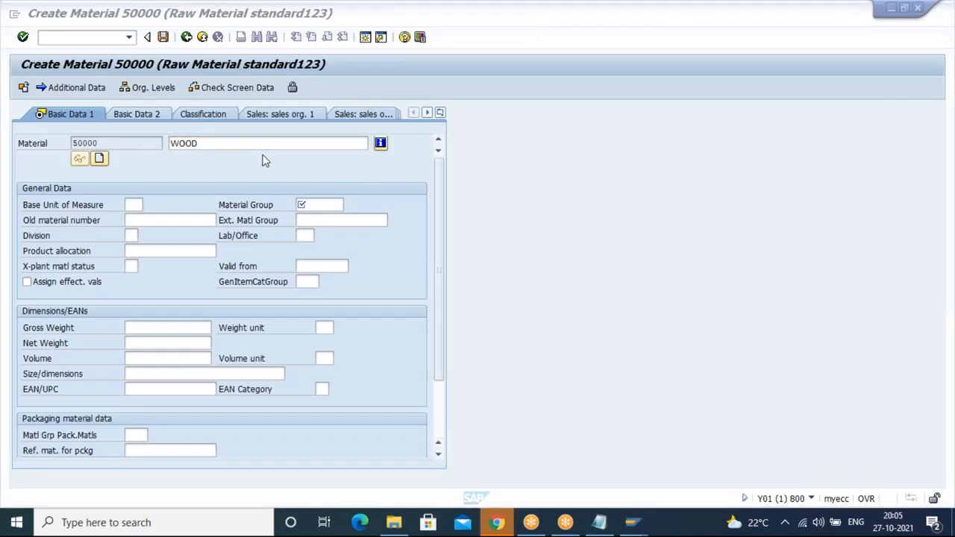
{"action": "left_click", "coordinate": [136, 205]}
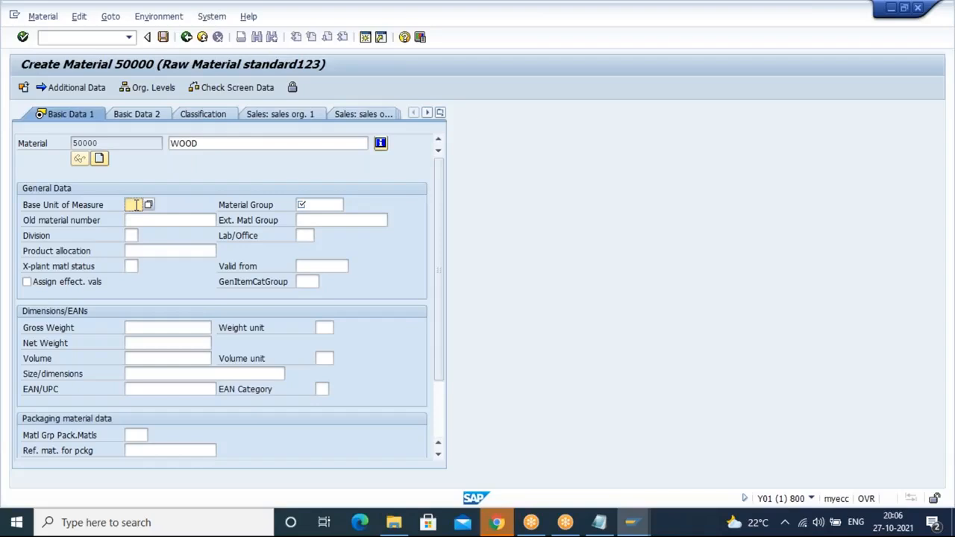
{"action": "type", "text": "kg"}
{"action": "left_click", "coordinate": [135, 218]}
Step: Pick material group 00120 from the search help and continue to the Purchasing view
{"action": "left_click", "coordinate": [338, 204]}
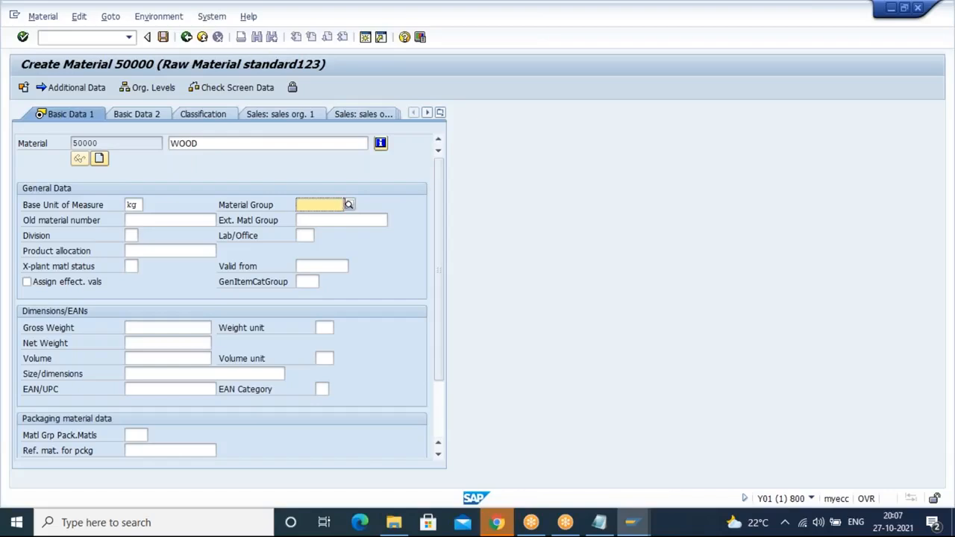
{"action": "left_click", "coordinate": [350, 205]}
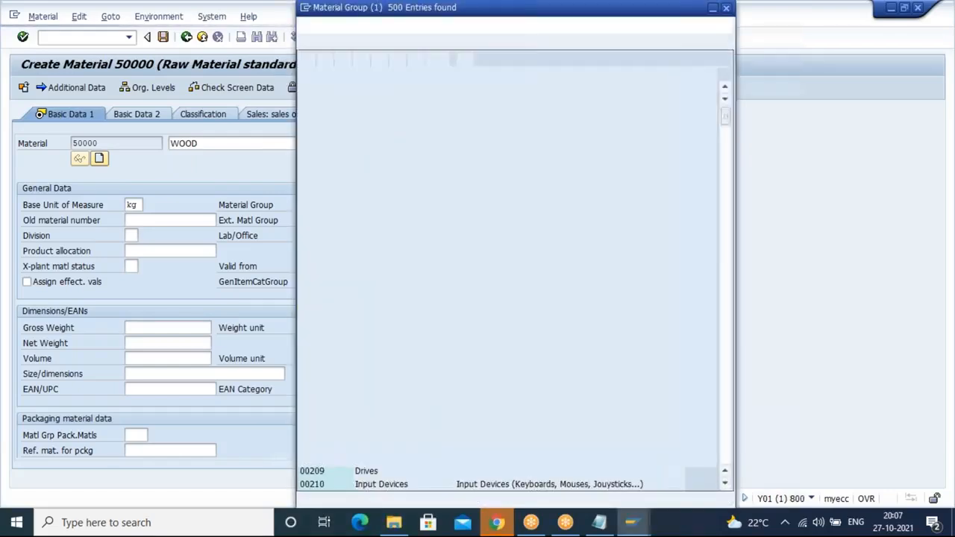
{"action": "double_click", "coordinate": [313, 260]}
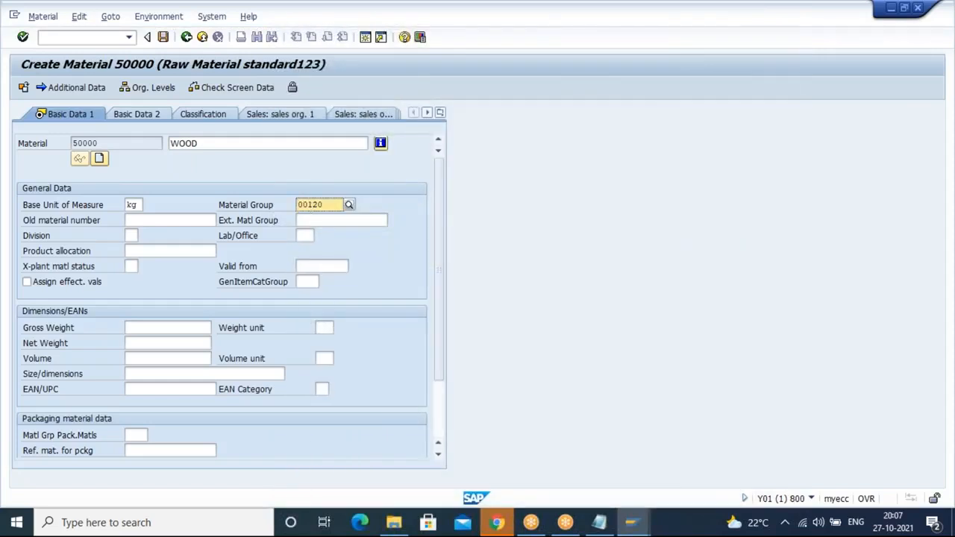
{"action": "left_click", "coordinate": [147, 220]}
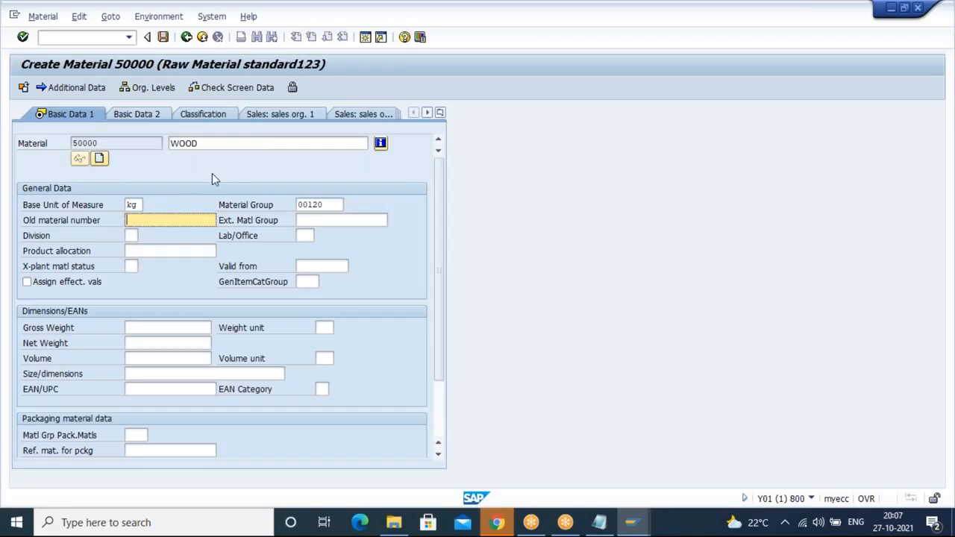
{"action": "left_click", "coordinate": [129, 235]}
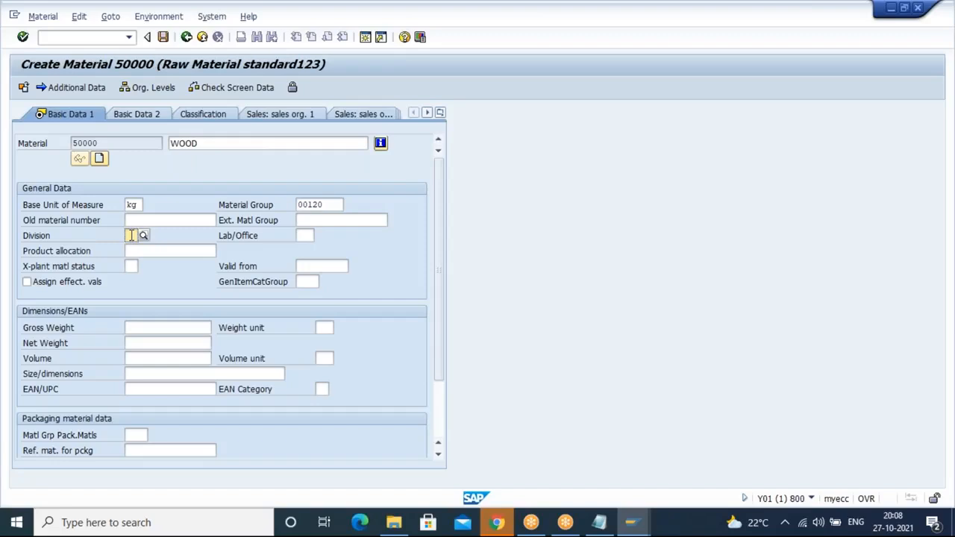
{"action": "left_click", "coordinate": [132, 267]}
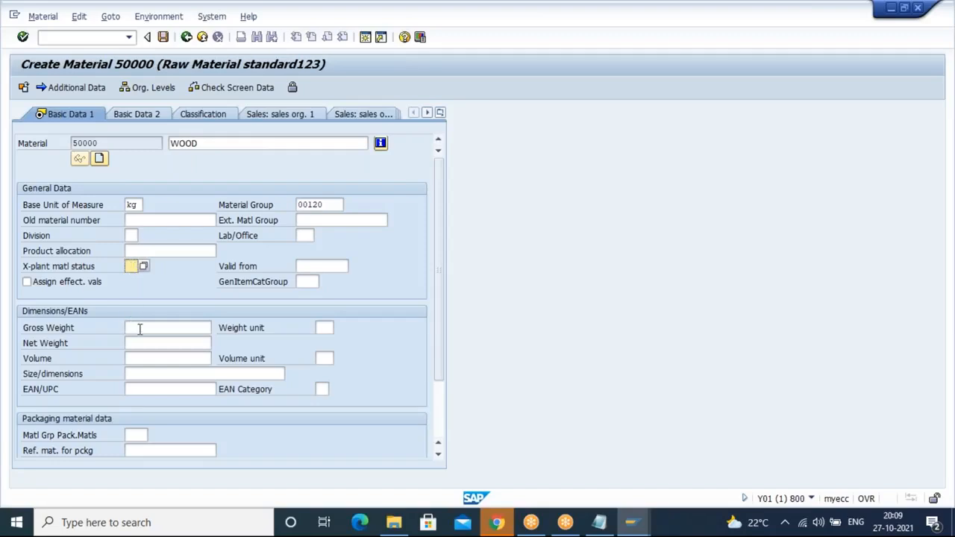
{"action": "left_click", "coordinate": [139, 329]}
{"action": "left_click", "coordinate": [140, 344]}
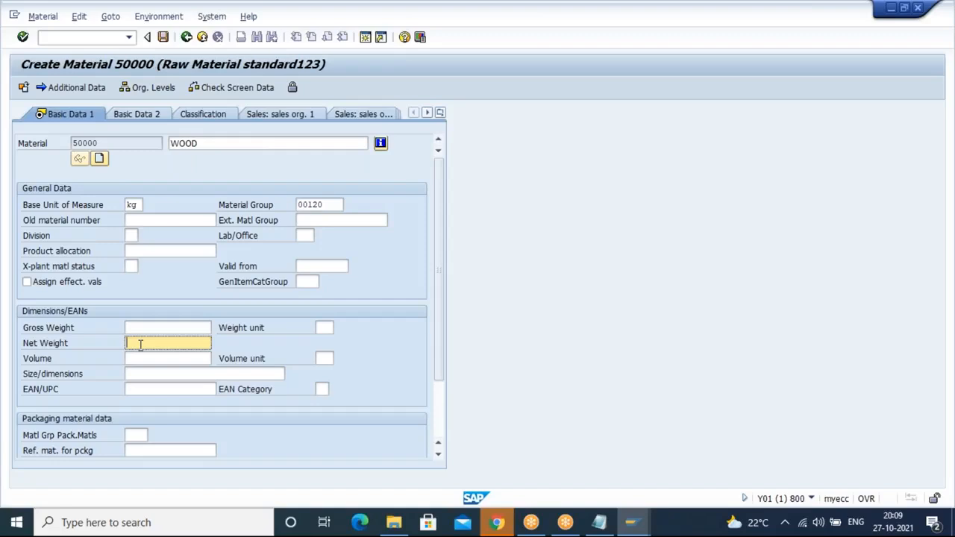
{"action": "key", "text": "Return"}
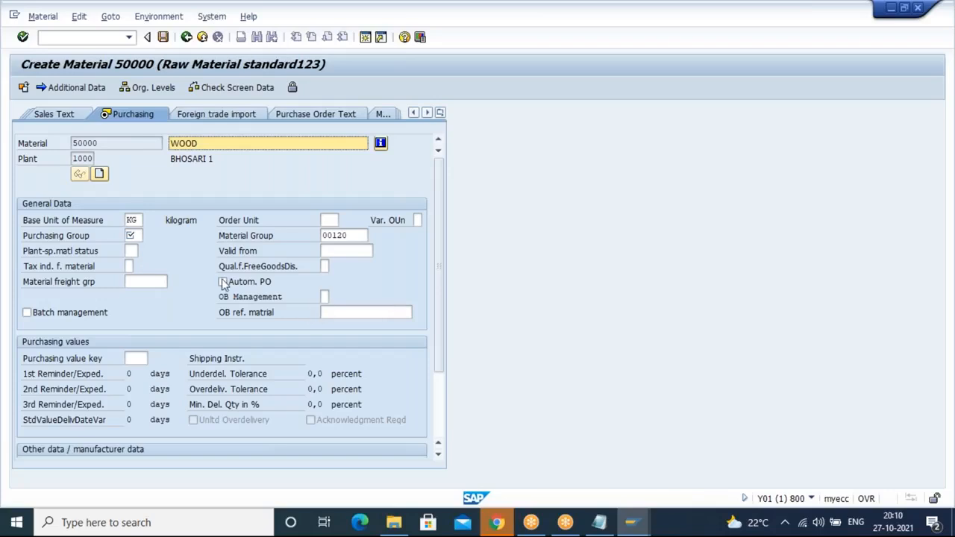
Step: Set the purchasing group to 101 and enable automatic PO
{"action": "left_click", "coordinate": [138, 235]}
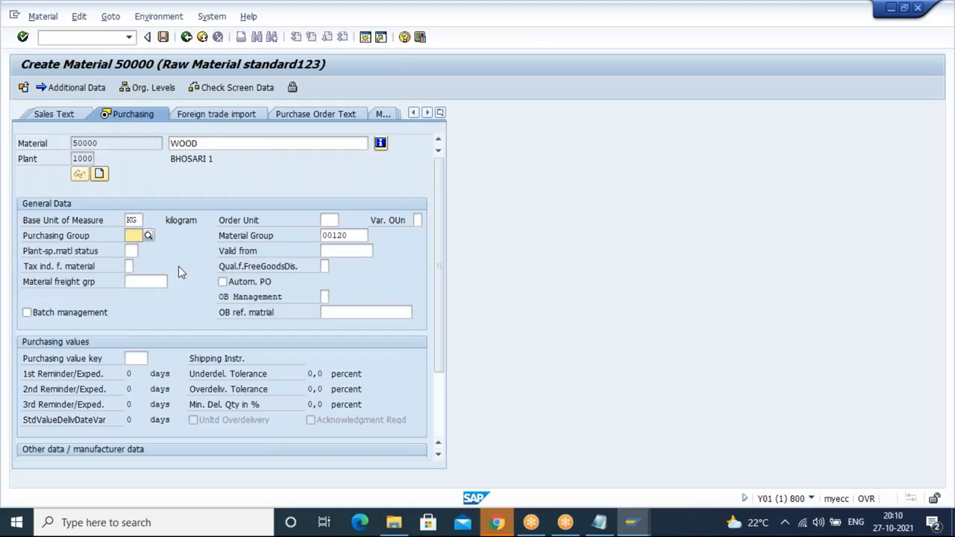
{"action": "key", "text": "space"}
{"action": "left_click", "coordinate": [231, 286]}
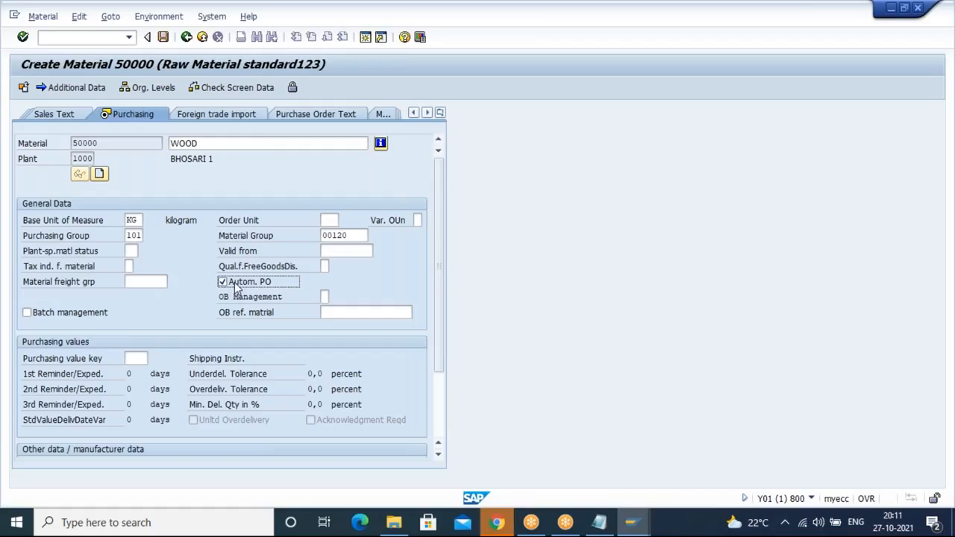
Step: Open the purchasing value key search help and examine its reminder and tolerance entries, closing it without choosing one
{"action": "left_click", "coordinate": [134, 358]}
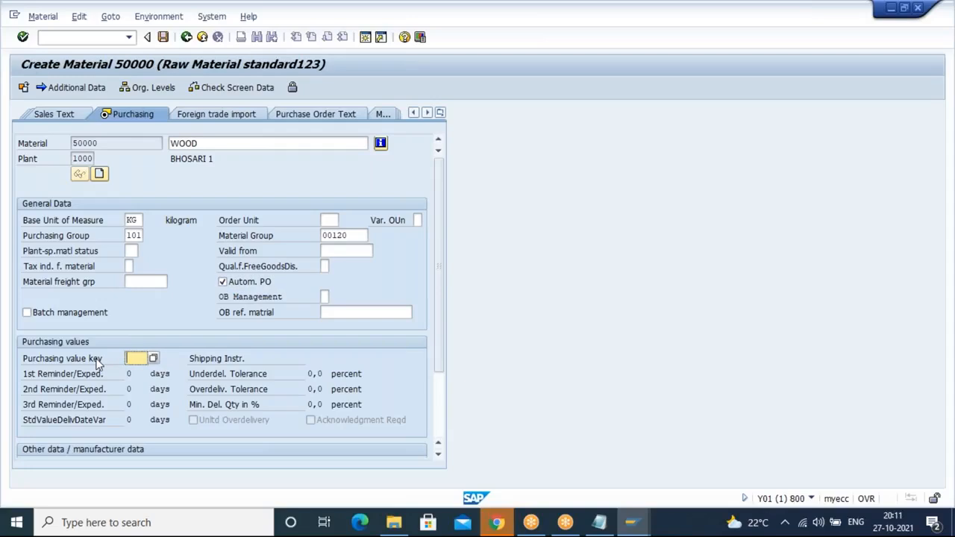
{"action": "left_click", "coordinate": [153, 359]}
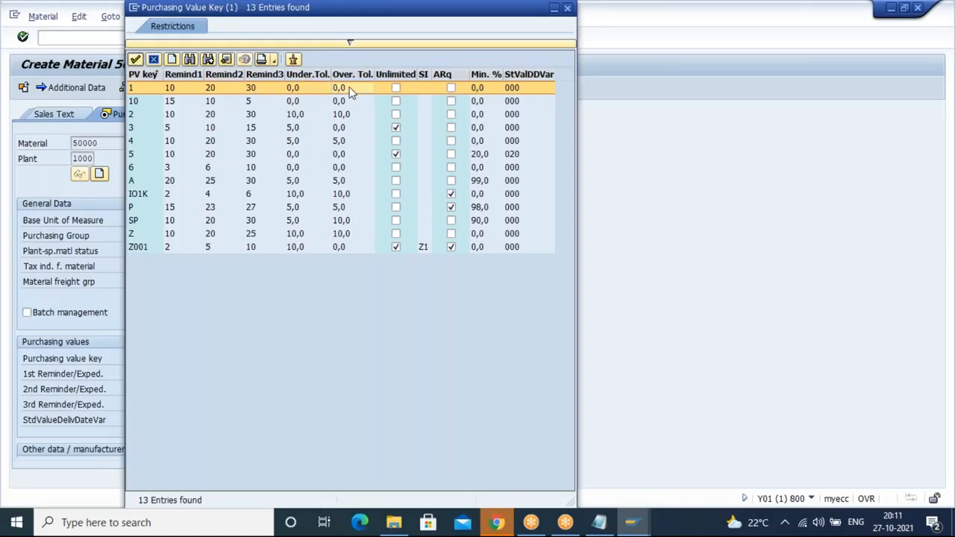
{"action": "left_click", "coordinate": [181, 88]}
{"action": "left_click", "coordinate": [213, 89]}
{"action": "left_click", "coordinate": [263, 97]}
{"action": "left_click", "coordinate": [263, 88]}
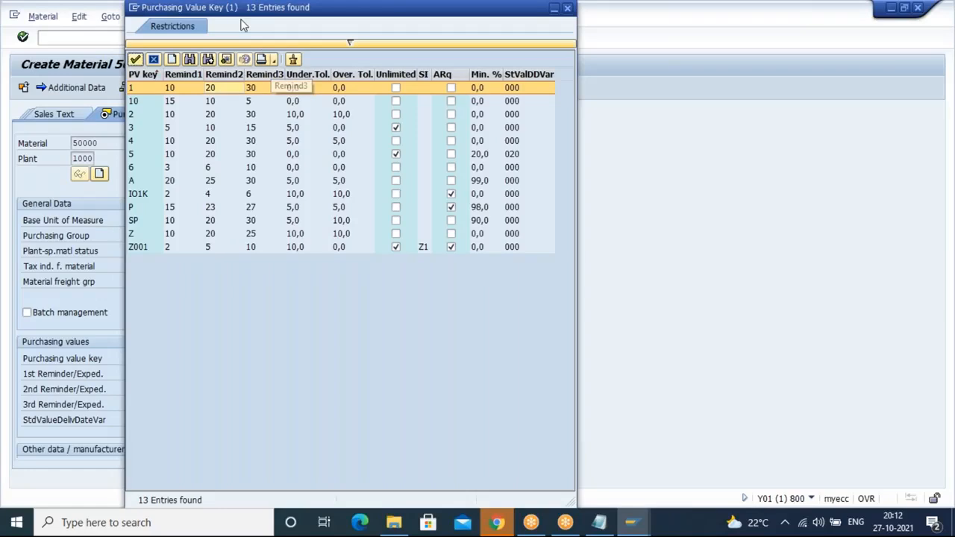
{"action": "left_click_drag", "start_coordinate": [233, 17], "coordinate": [249, 46]}
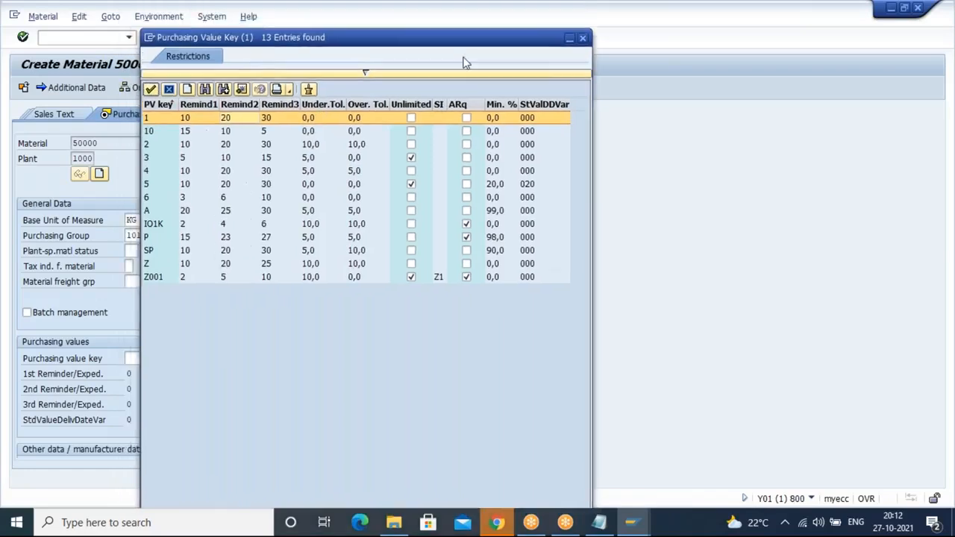
{"action": "left_click", "coordinate": [583, 38]}
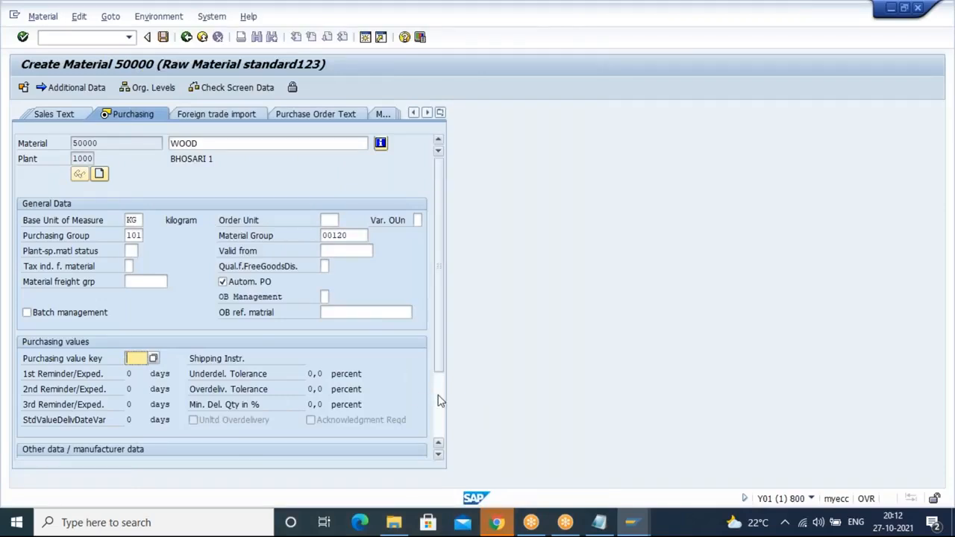
{"action": "scroll", "coordinate": [438, 394], "scroll_direction": "down", "scroll_amount": 2}
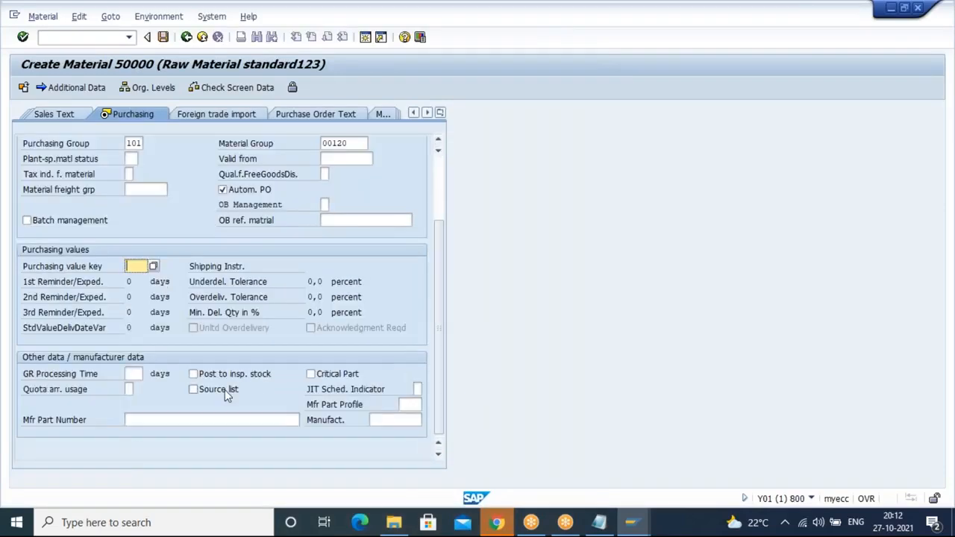
Step: Set the GR processing time to 20 days and continue through the plant storage view to Accounting 1
{"action": "left_click", "coordinate": [129, 374]}
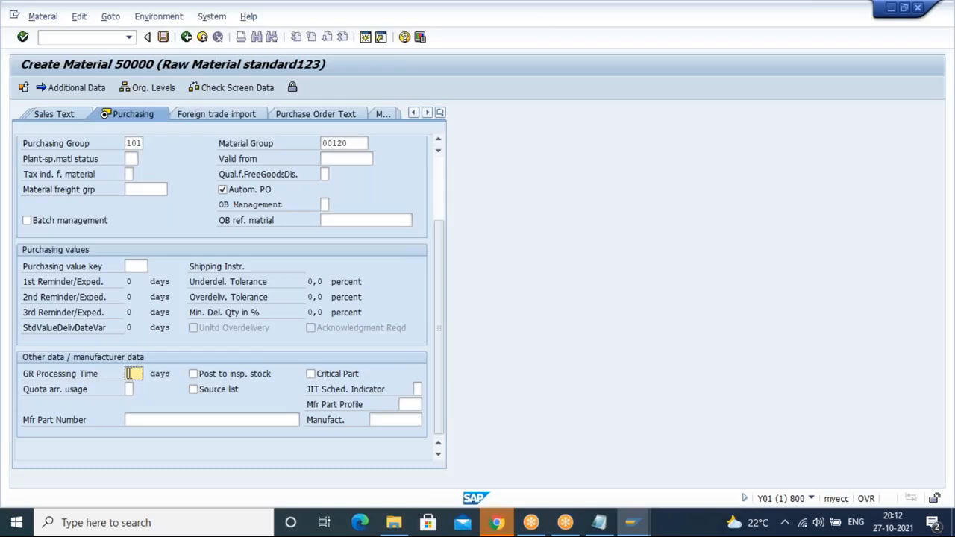
{"action": "type", "text": "10"}
{"action": "left_click", "coordinate": [194, 394]}
{"action": "left_click", "coordinate": [195, 397]}
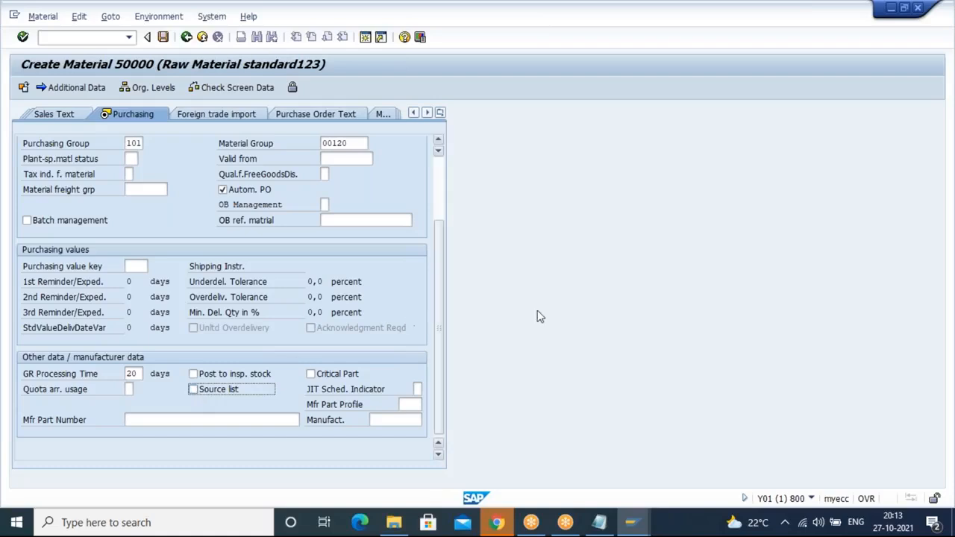
{"action": "key", "text": "Return"}
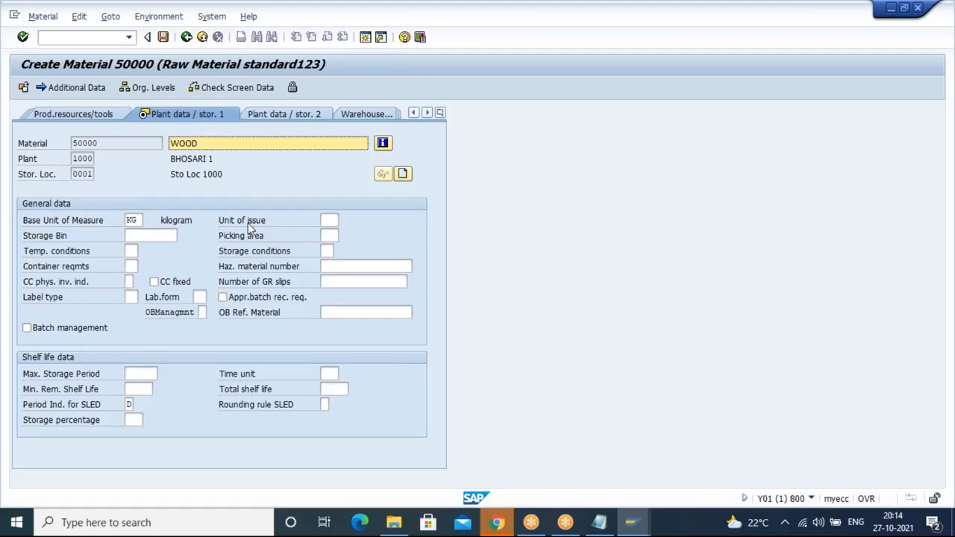
{"action": "key", "text": "Return"}
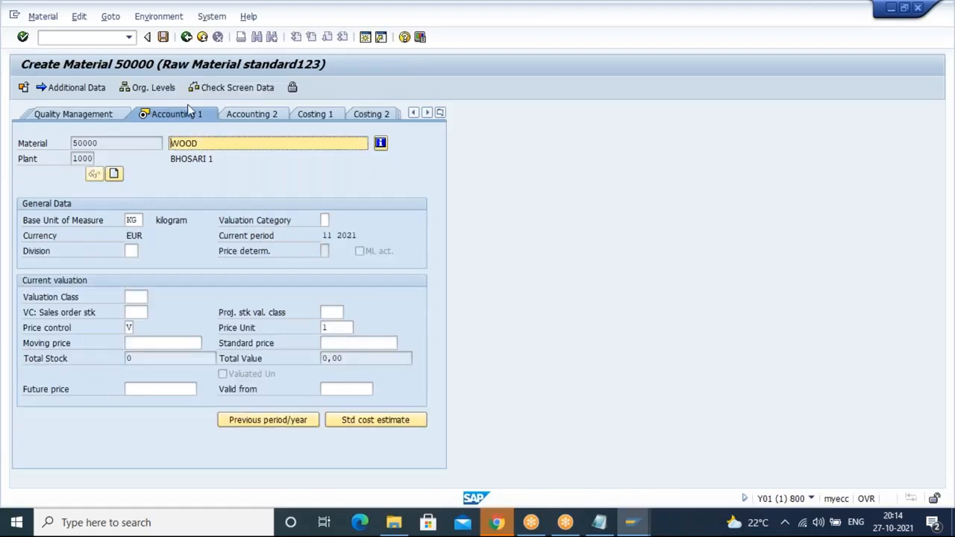
Step: Choose valuation class 3000 RAW MATERIAL from the valuation class search help
{"action": "left_click", "coordinate": [139, 311]}
{"action": "left_click", "coordinate": [145, 297]}
{"action": "left_click", "coordinate": [153, 297]}
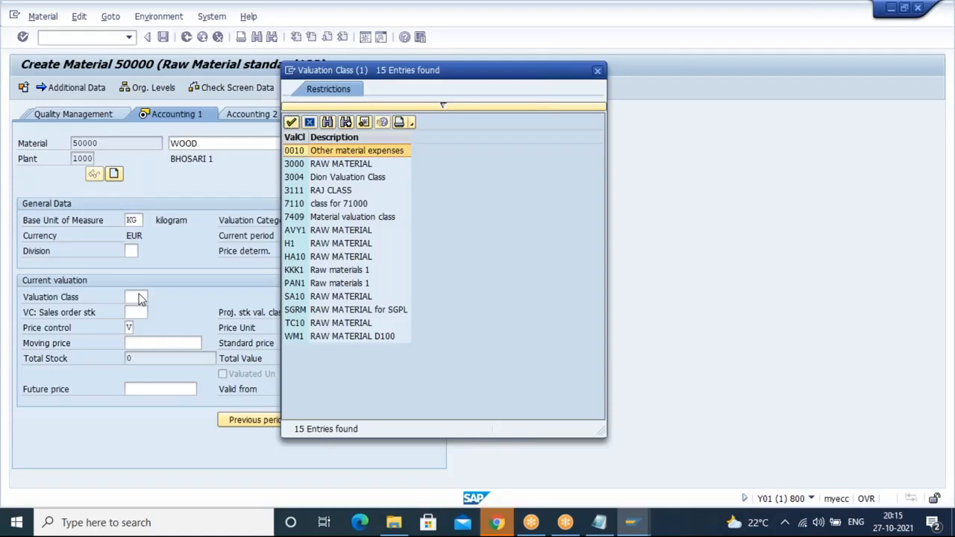
{"action": "left_click", "coordinate": [333, 164]}
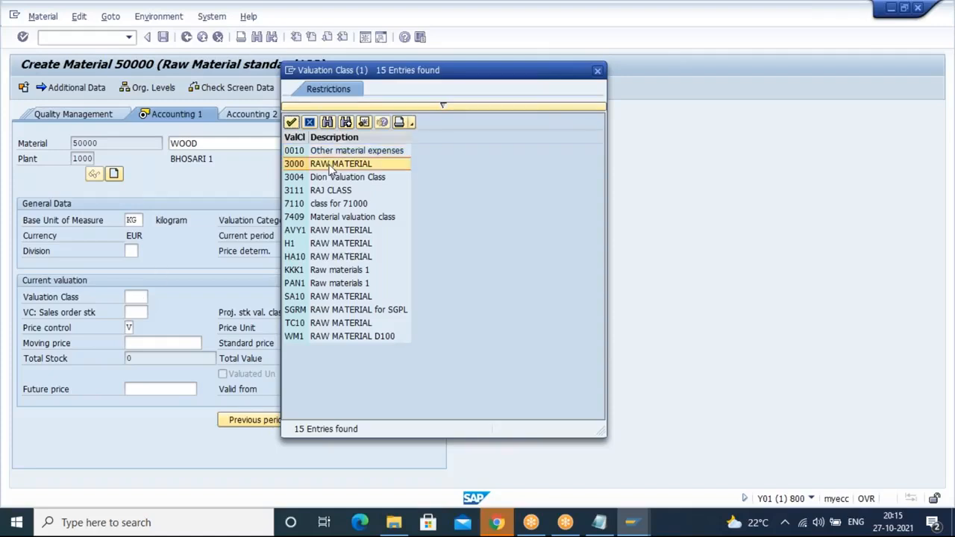
{"action": "key", "text": "Return"}
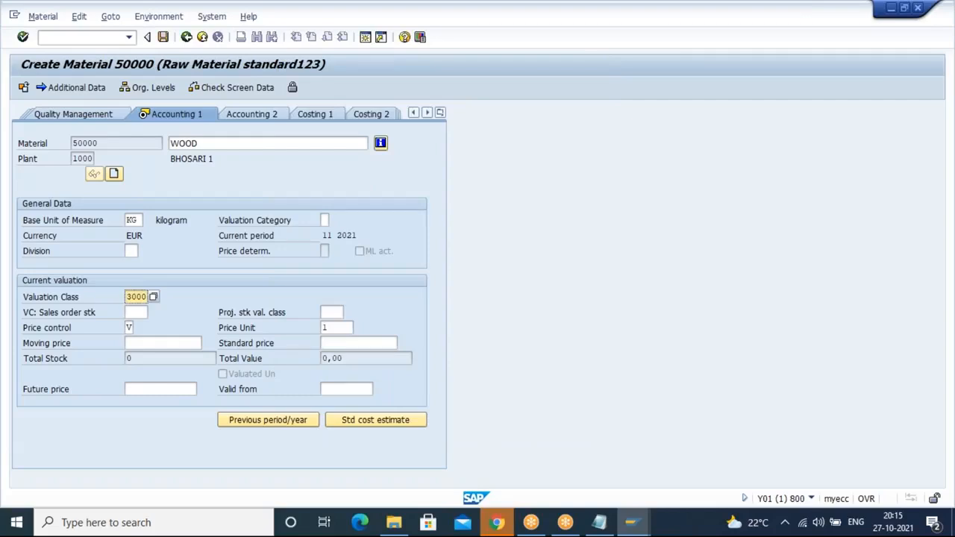
Step: Set the moving price to 100 and save the new material
{"action": "left_click", "coordinate": [132, 327]}
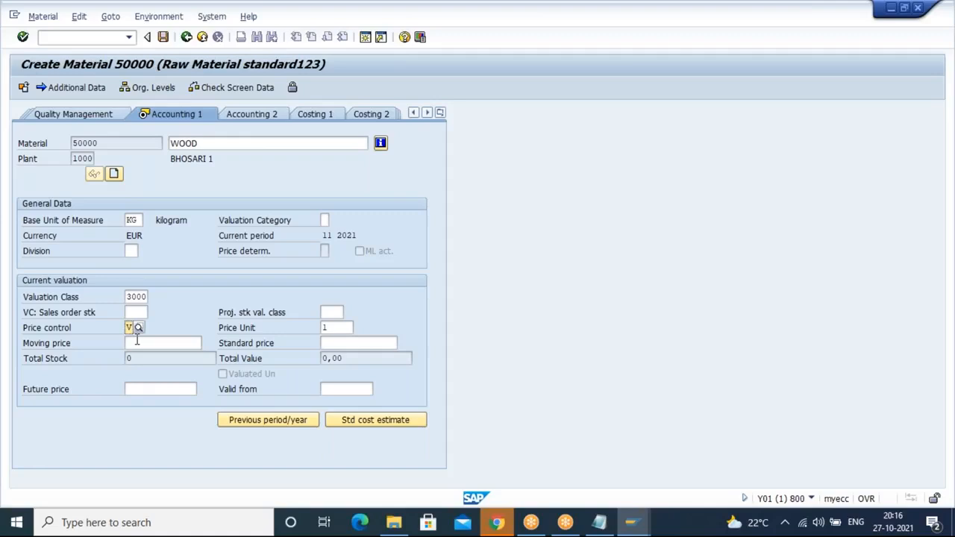
{"action": "left_click", "coordinate": [335, 328]}
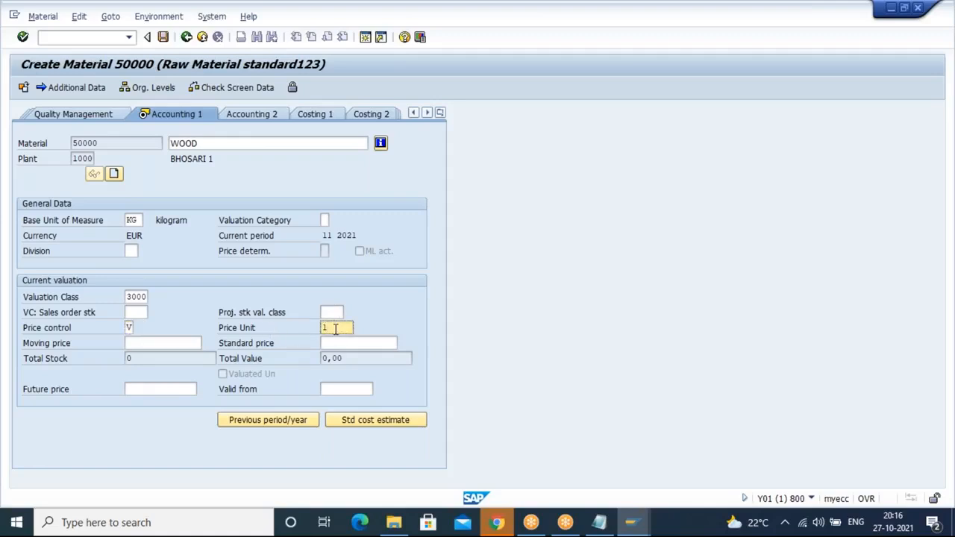
{"action": "left_click", "coordinate": [133, 221]}
{"action": "left_click", "coordinate": [170, 344]}
{"action": "type", "text": "100"}
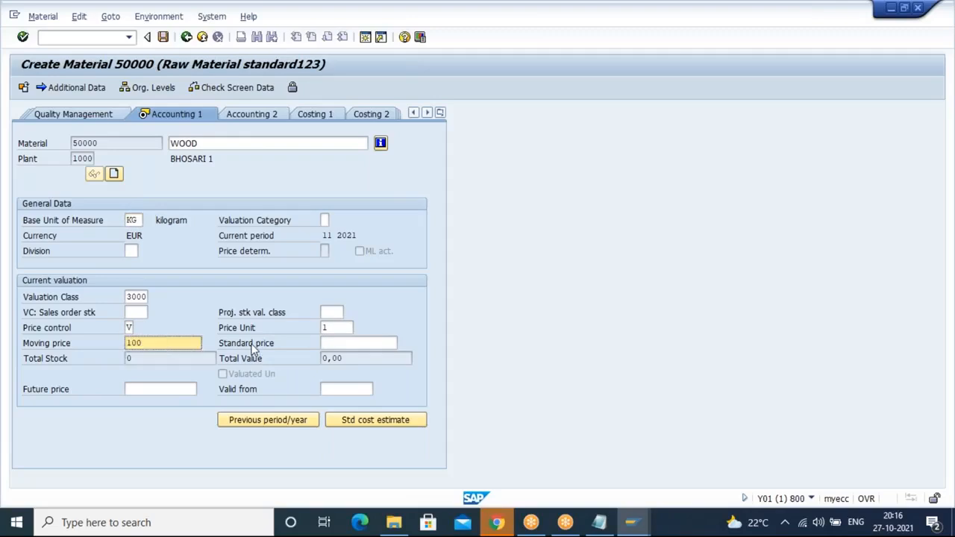
{"action": "left_click", "coordinate": [328, 321]}
{"action": "key", "text": "BackSpace"}
{"action": "type", "text": "2"}
{"action": "left_click", "coordinate": [171, 344]}
{"action": "left_click", "coordinate": [165, 37]}
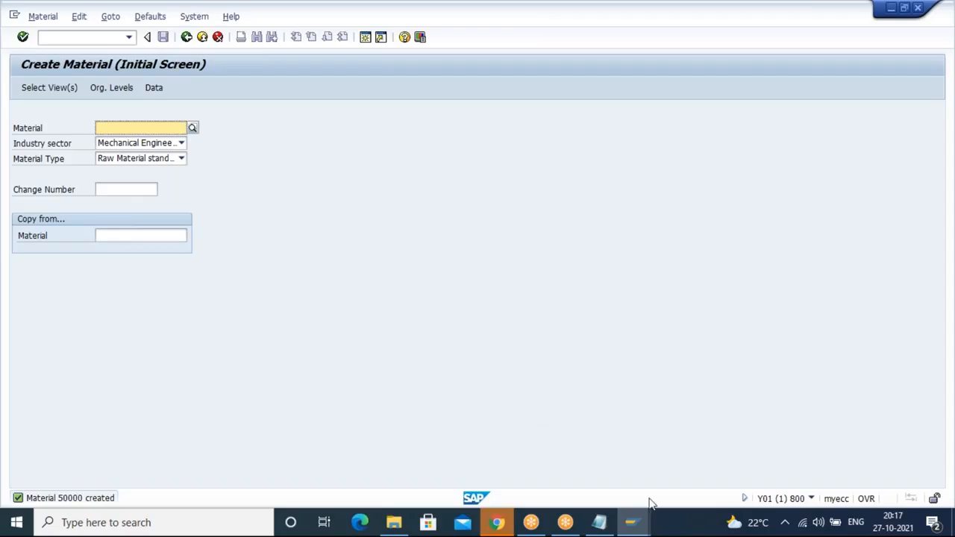
Step: Start transaction SPRO to open the customizing project screen
{"action": "mouse_move", "coordinate": [632, 524]}
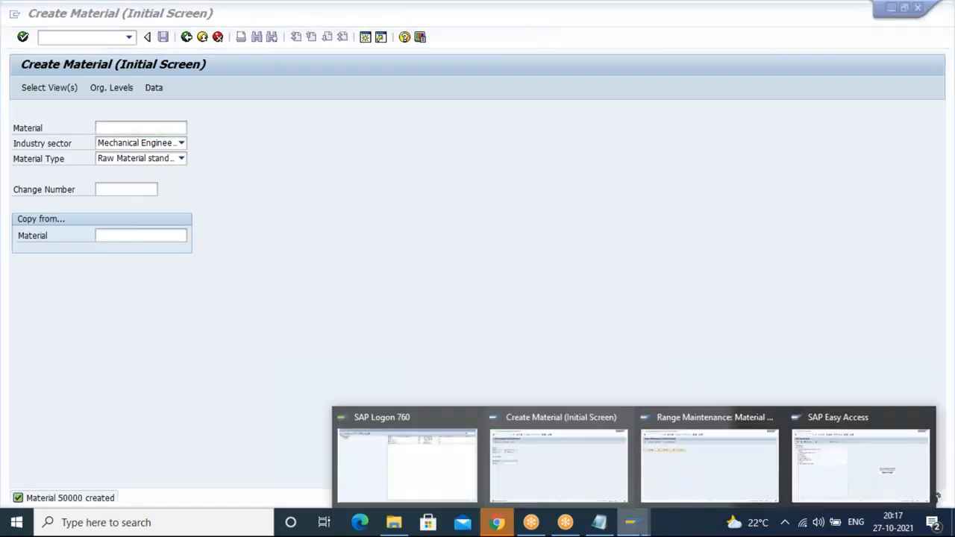
{"action": "left_click", "coordinate": [567, 477]}
{"action": "left_click", "coordinate": [88, 36]}
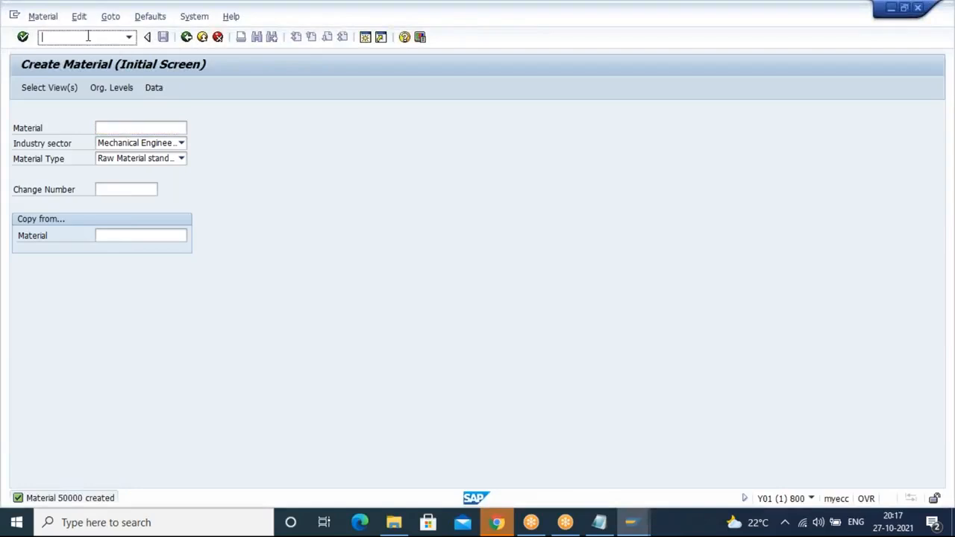
{"action": "type", "text": "/NSPO"}
{"action": "key", "text": "Return"}
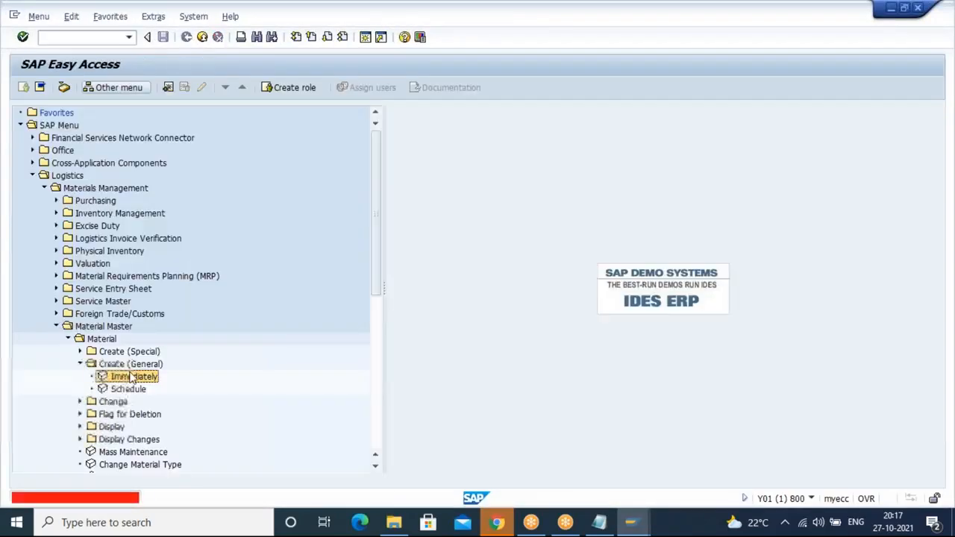
{"action": "left_click", "coordinate": [53, 38]}
{"action": "type", "text": "S"}
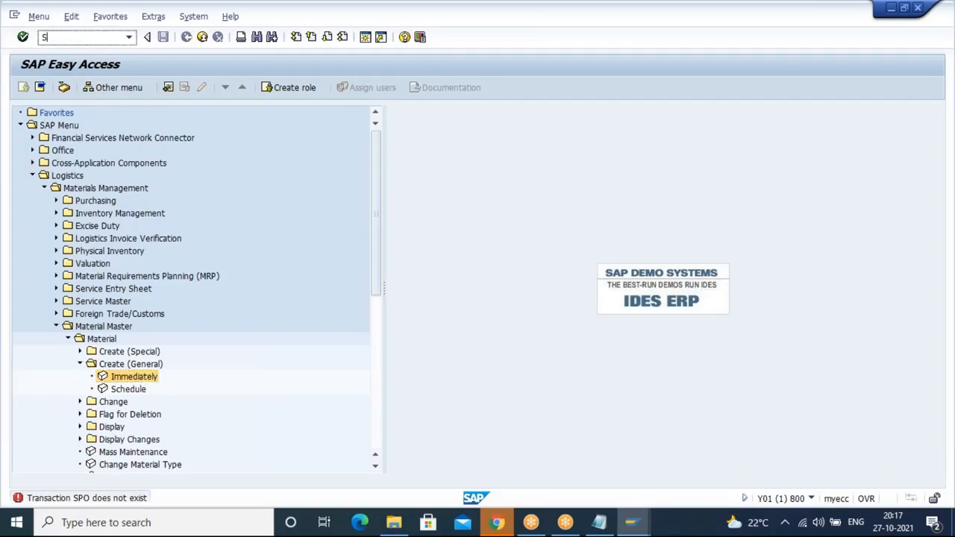
{"action": "type", "text": "PRO"}
{"action": "key", "text": "Return"}
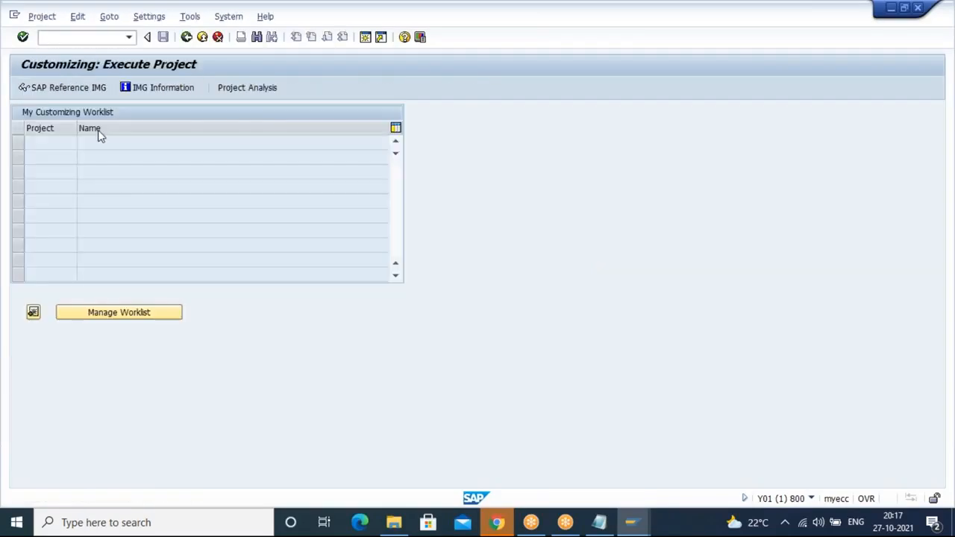
Step: Open the SAP Reference IMG and run Define Material Groups under Logistics - General, Material Master, Settings for Key Fields
{"action": "left_click", "coordinate": [74, 88]}
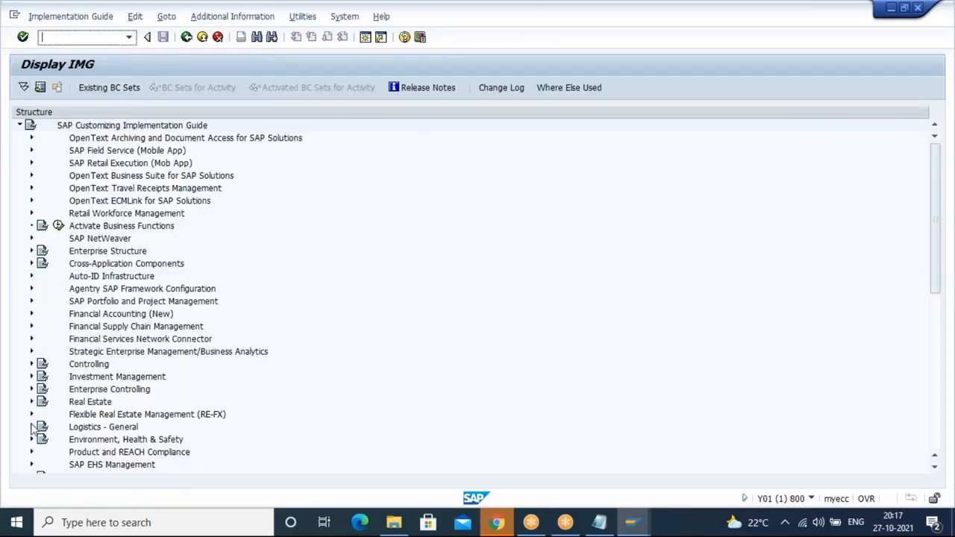
{"action": "left_click", "coordinate": [31, 427]}
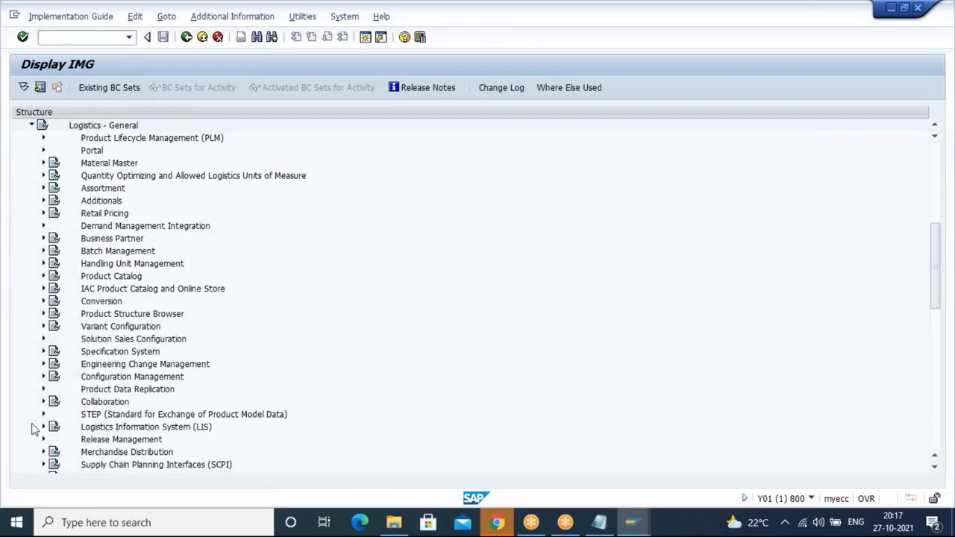
{"action": "left_click", "coordinate": [43, 163]}
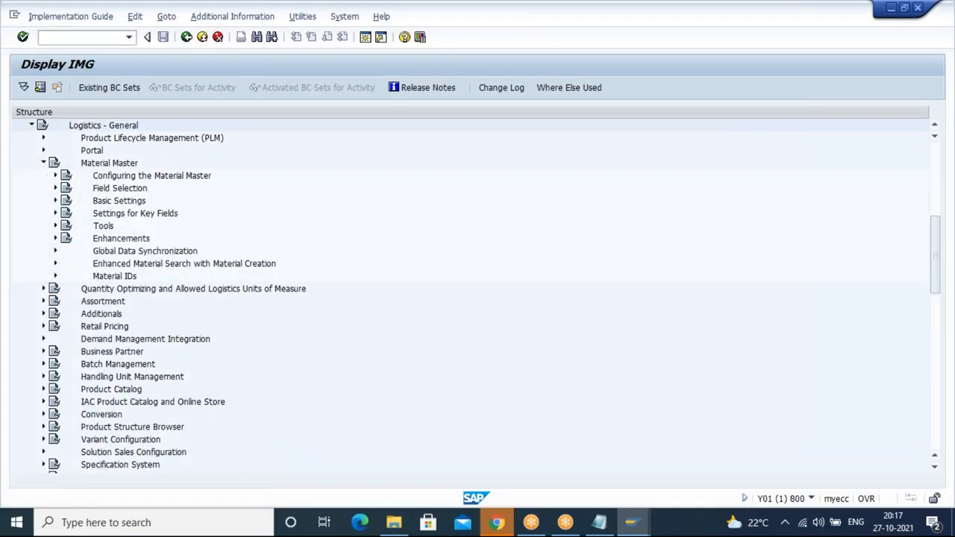
{"action": "left_click", "coordinate": [55, 201]}
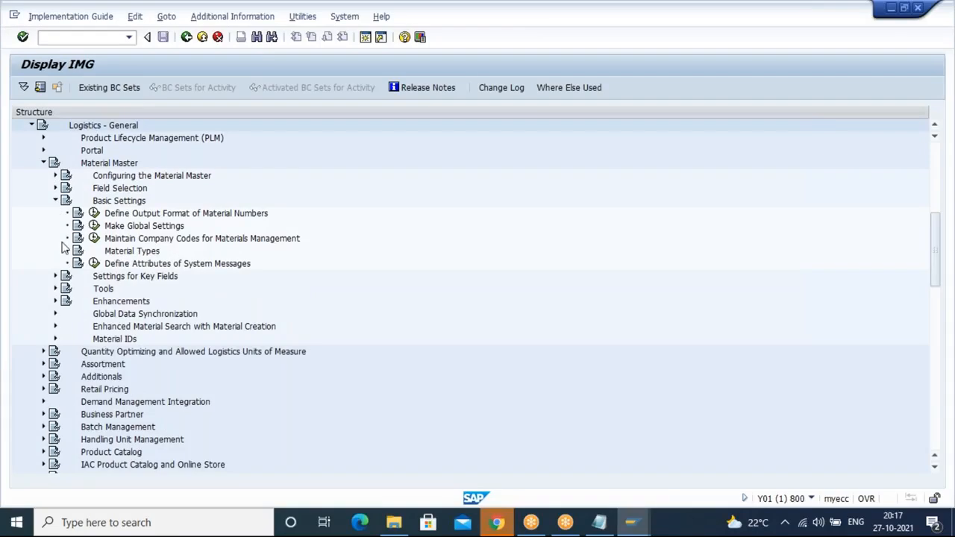
{"action": "left_click", "coordinate": [55, 200]}
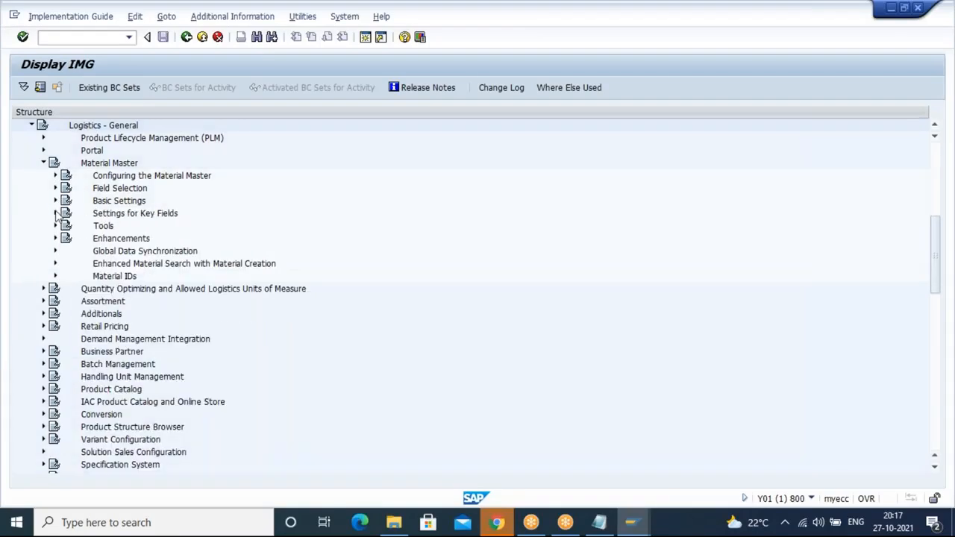
{"action": "left_click", "coordinate": [55, 213]}
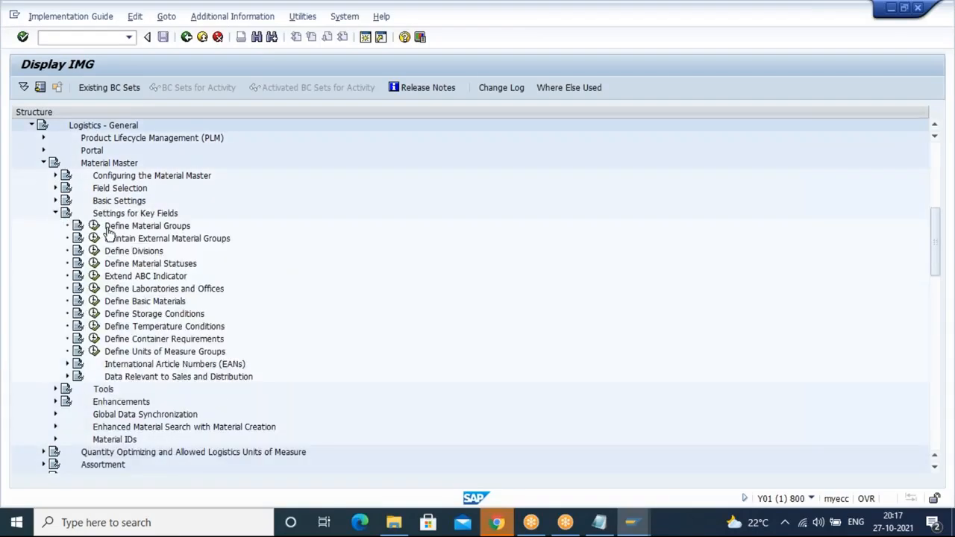
{"action": "left_click", "coordinate": [94, 226]}
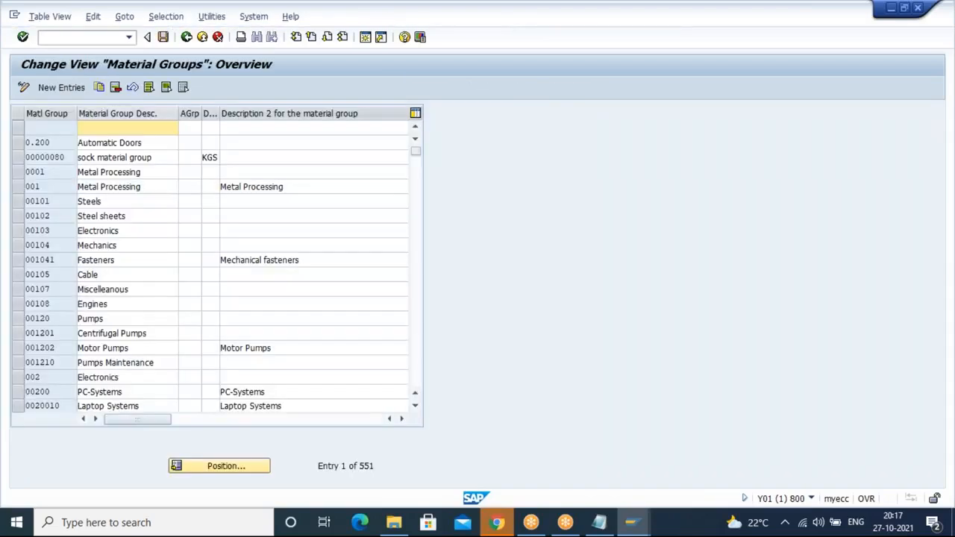
Step: Add a new material group 6464 described LAPTOP and save it to the customizing request
{"action": "left_click", "coordinate": [64, 87]}
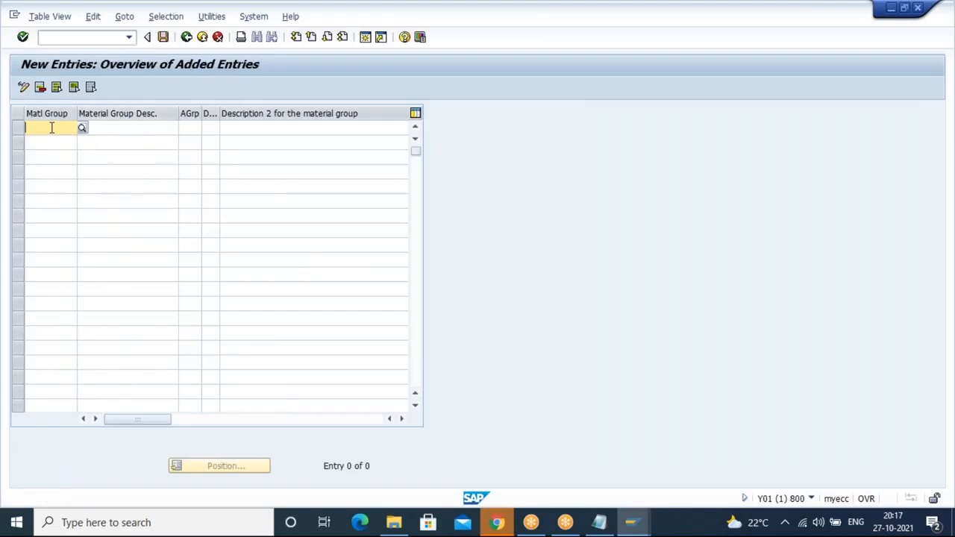
{"action": "type", "text": "64646"}
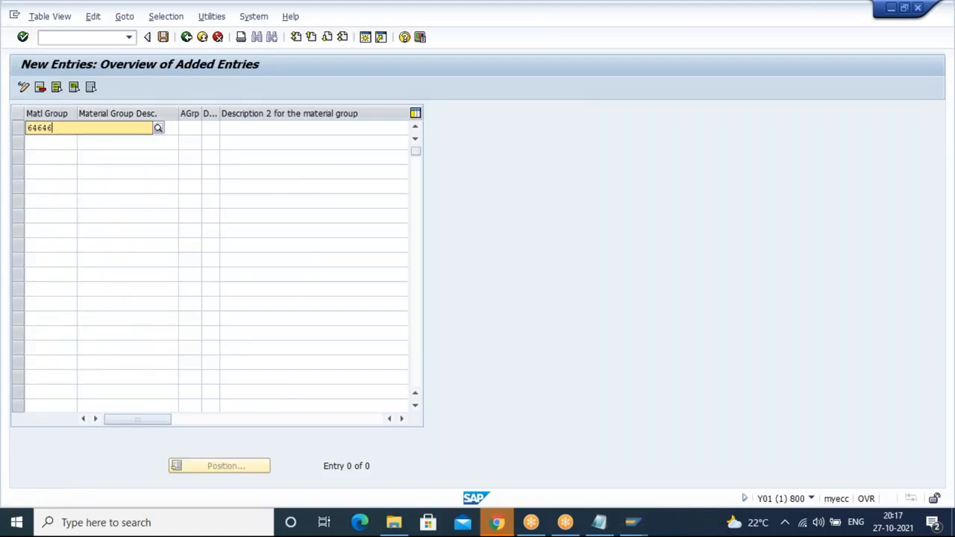
{"action": "key", "text": "BackSpace"}
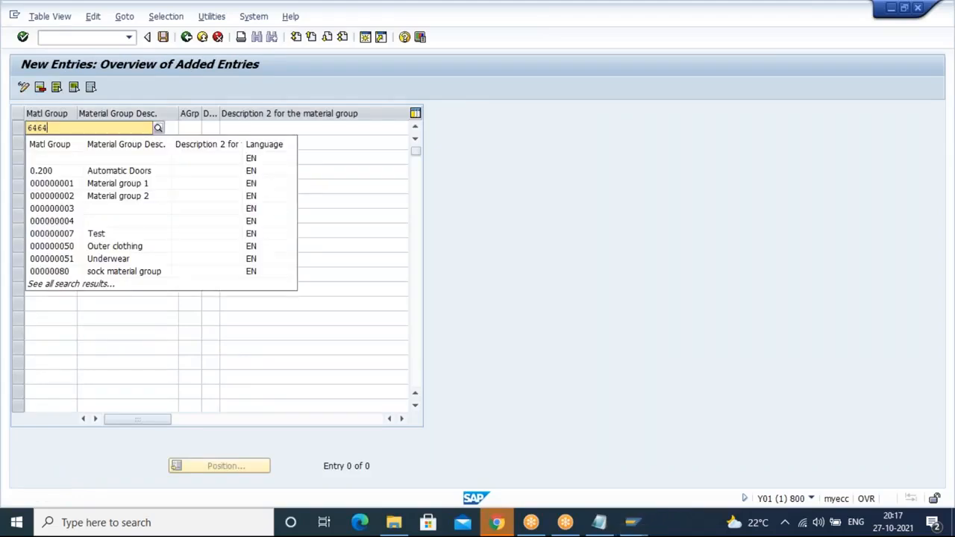
{"action": "left_click", "coordinate": [171, 308]}
{"action": "left_click", "coordinate": [121, 127]}
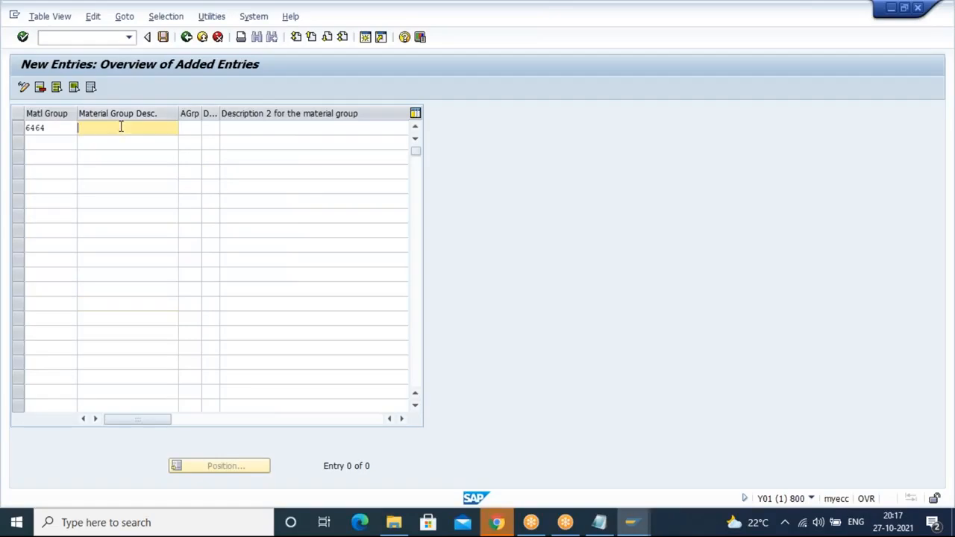
{"action": "type", "text": "LAPTOP"}
{"action": "left_click", "coordinate": [164, 37]}
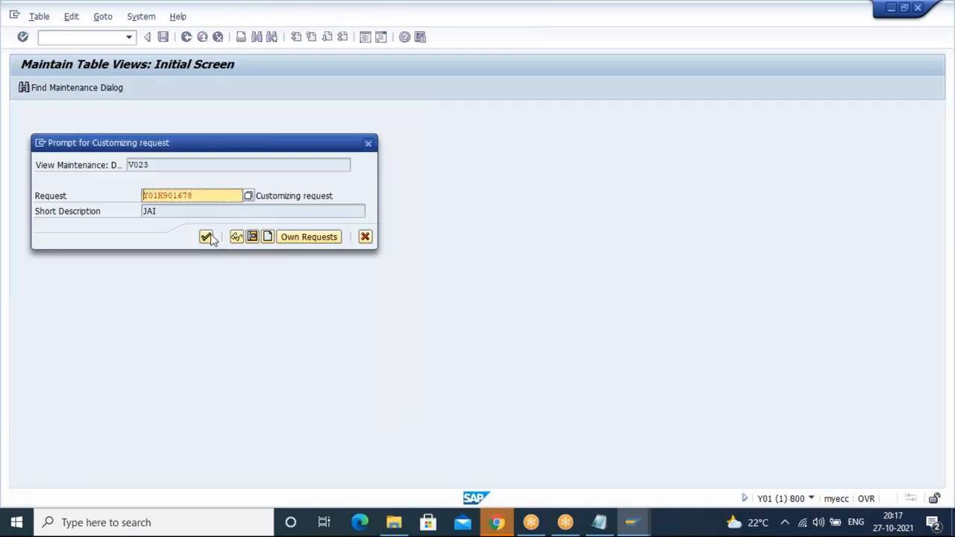
{"action": "left_click", "coordinate": [206, 237]}
Step: Return to the IMG and open Define Divisions to review the existing divisions
{"action": "left_click", "coordinate": [187, 37]}
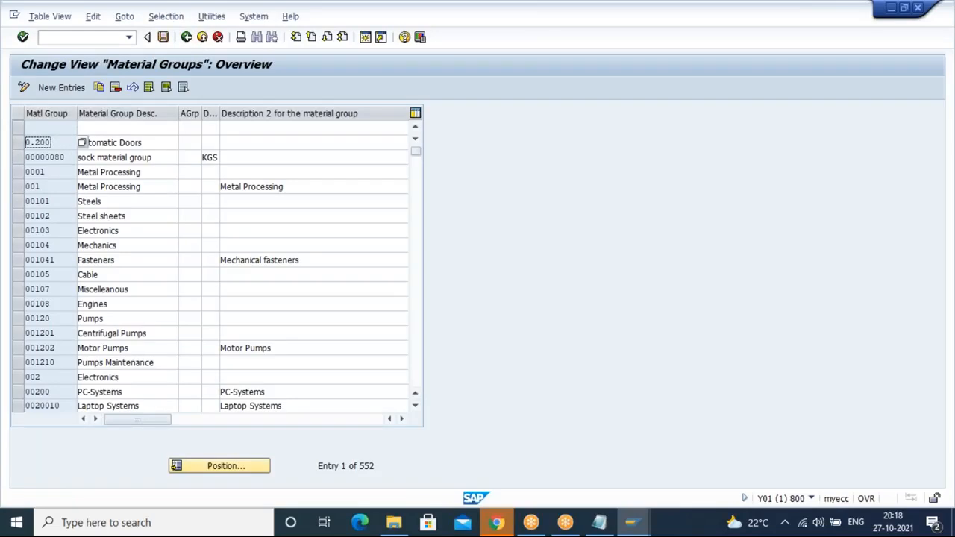
{"action": "left_click", "coordinate": [187, 37]}
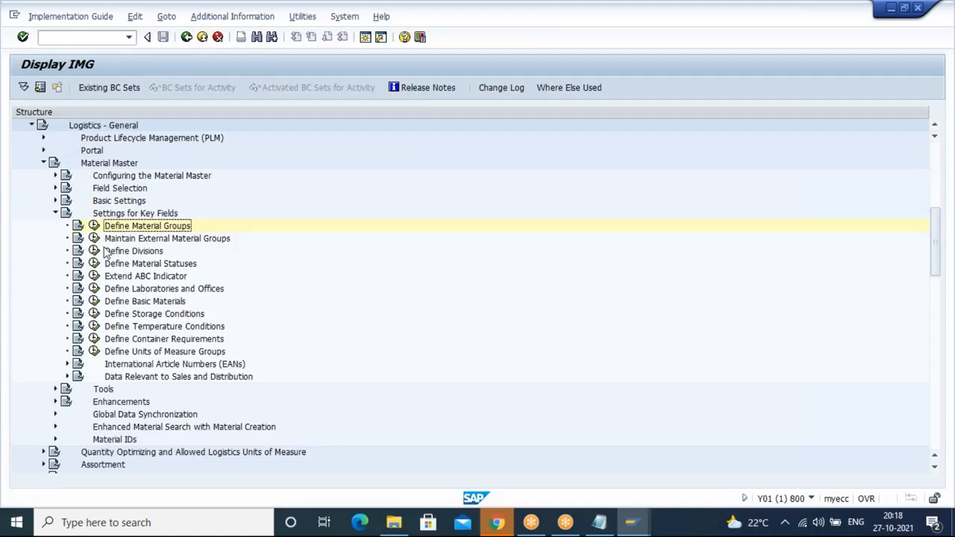
{"action": "left_click", "coordinate": [94, 252]}
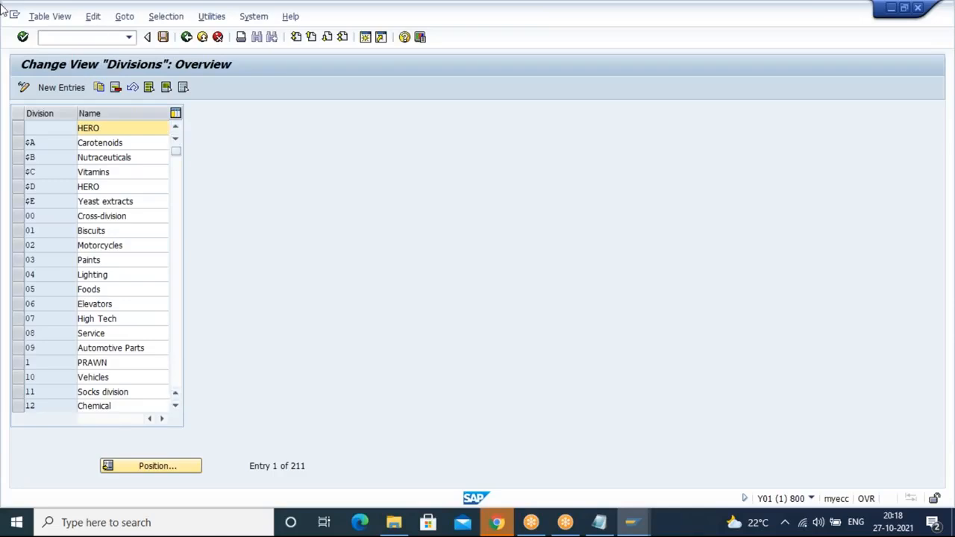
{"action": "left_click", "coordinate": [190, 39]}
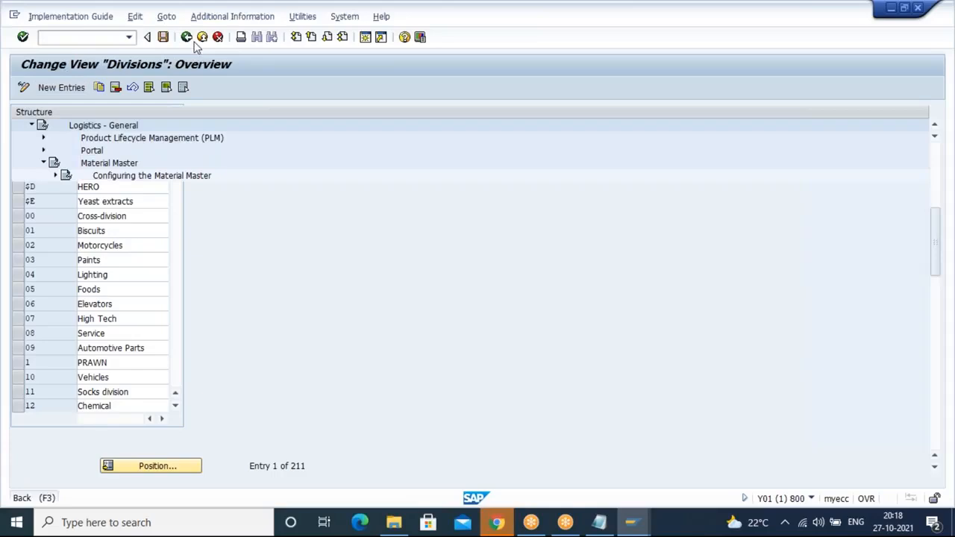
Step: Switch to Notepad, clear its contents, and write the headings UNDER DEL TOL LIMIT and OVER DEL TOL LIMIT on separate lines
{"action": "left_click", "coordinate": [599, 523]}
{"action": "left_click", "coordinate": [376, 355]}
{"action": "key", "text": "ctrl+a"}
{"action": "key", "text": "Delete"}
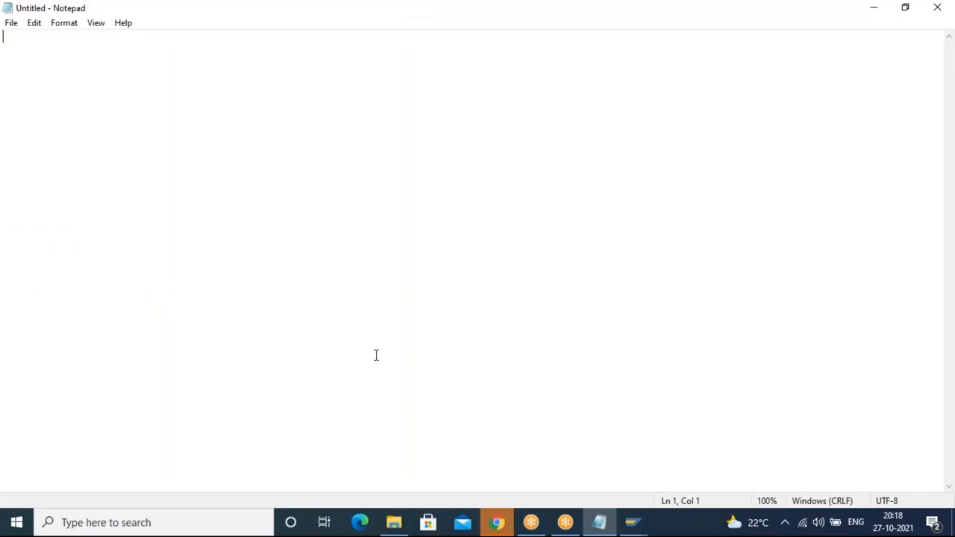
{"action": "type", "text": "UNDER DE"}
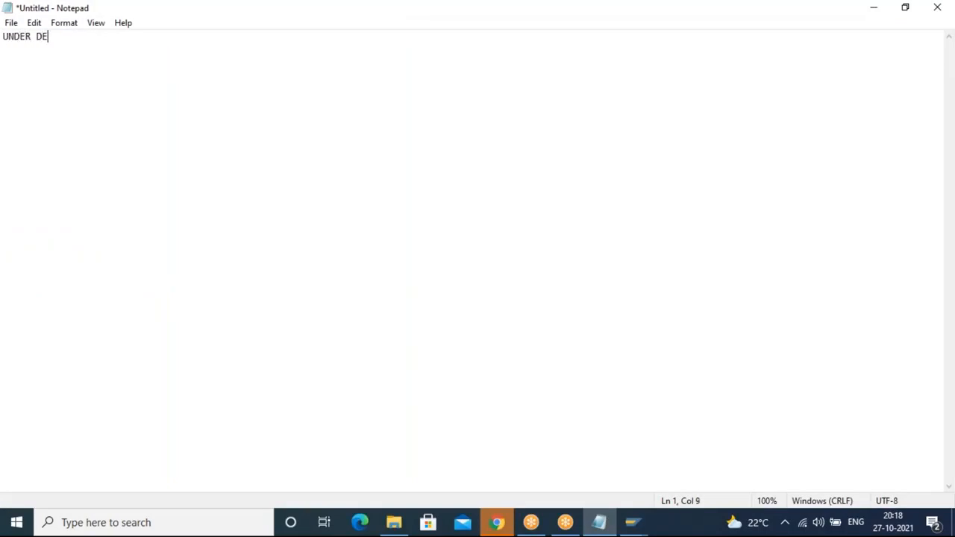
{"action": "type", "text": "L TOL LIMIT"}
{"action": "key", "text": "Return"}
{"action": "key", "text": "Return"}
{"action": "type", "text": "OVER "}
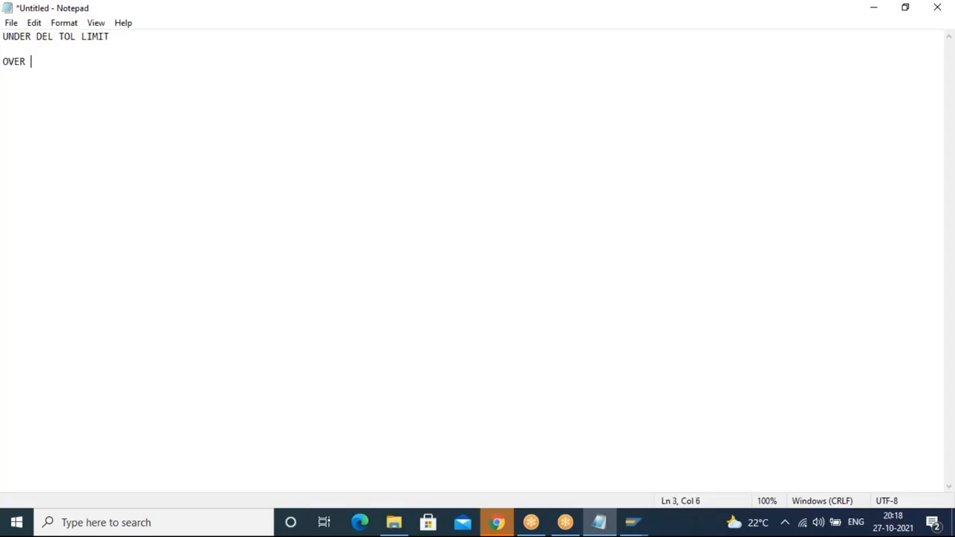
{"action": "type", "text": "DEL TOL LIMIT"}
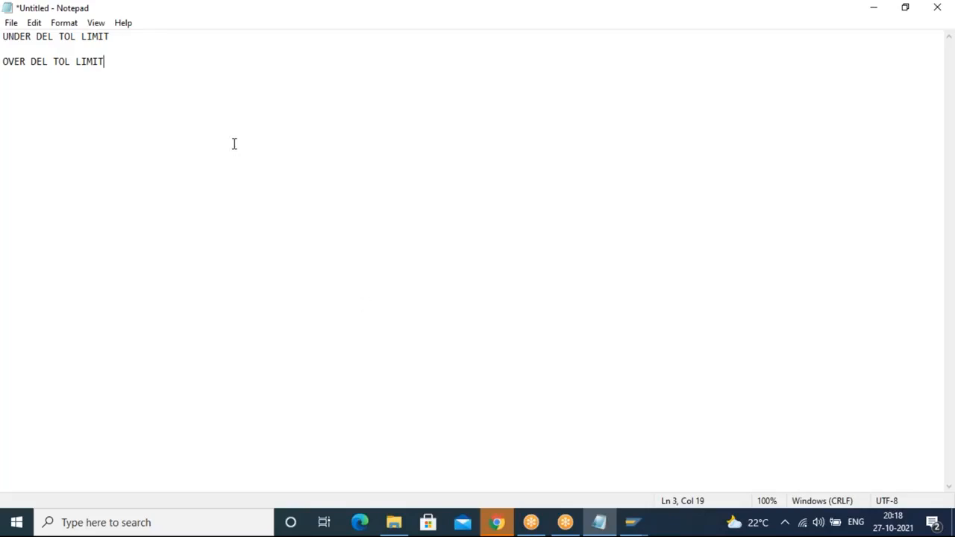
Step: Insert a line reading pO: 100 QTY between the two tolerance headings
{"action": "left_click", "coordinate": [128, 35]}
{"action": "key", "text": "Return"}
{"action": "key", "text": "Return"}
{"action": "type", "text": "pO:"}
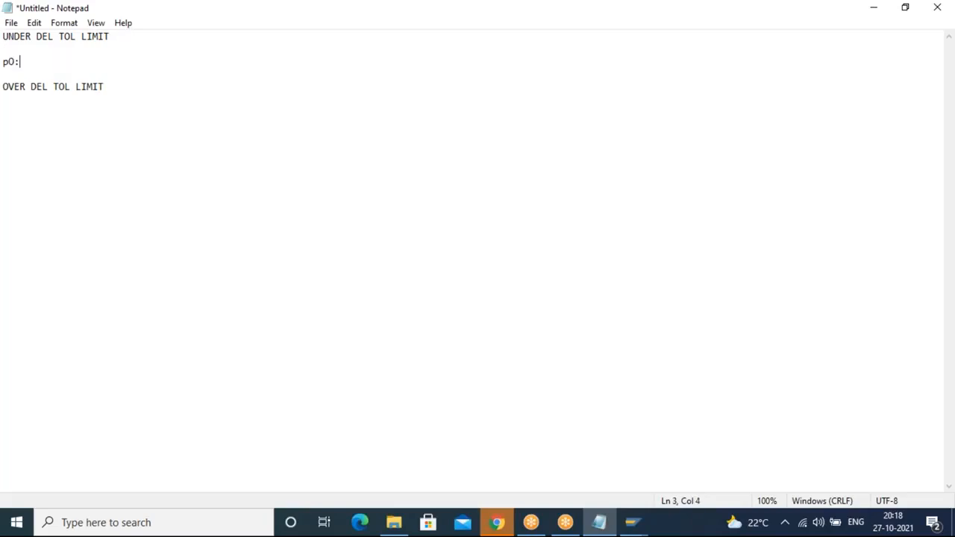
{"action": "type", "text": " 100 QTY"}
{"action": "key", "text": "Return"}
{"action": "key", "text": "Return"}
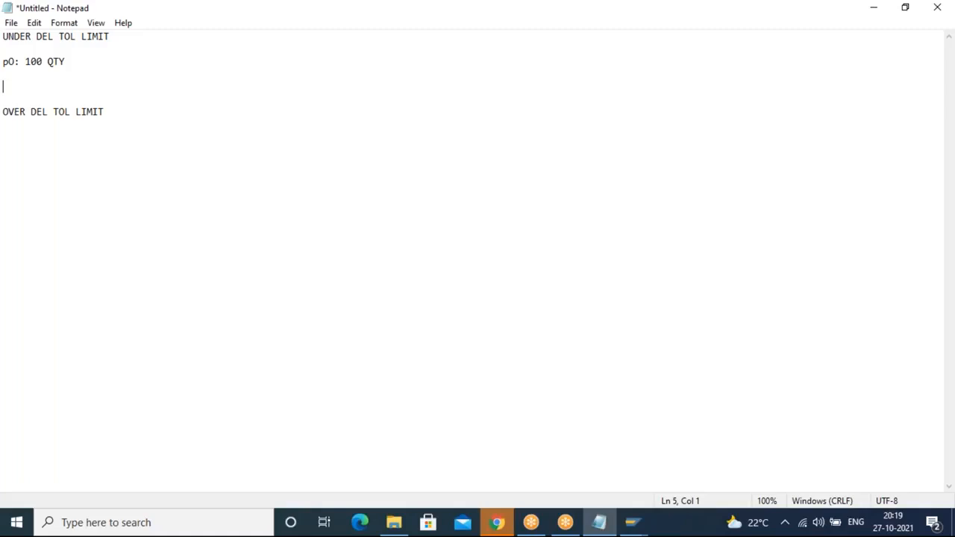
{"action": "key", "text": "BackSpace"}
{"action": "key", "text": "BackSpace"}
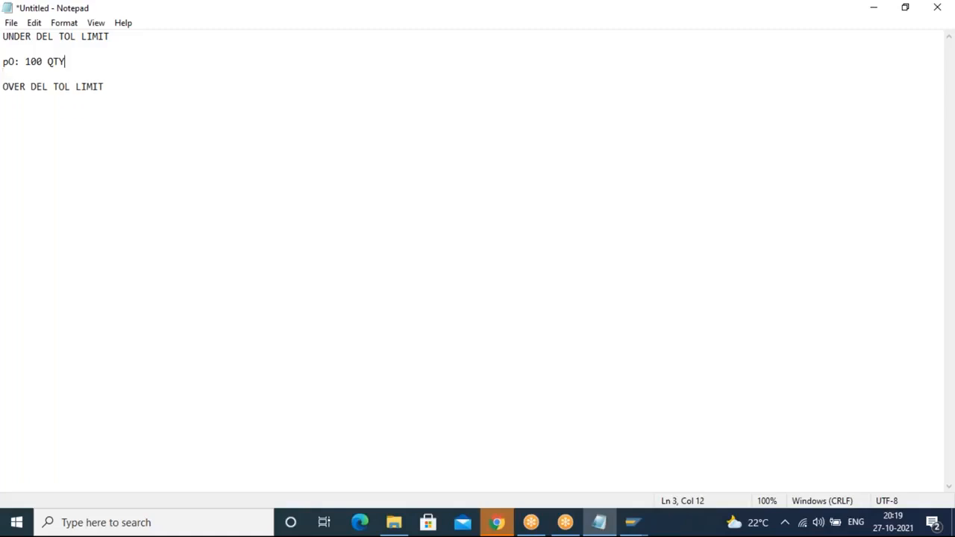
Step: Add a blank line below the PO quantity and append : 5 % to the UNDER DEL TOL LIMIT heading
{"action": "key", "text": "Return"}
{"action": "key", "text": "Return"}
{"action": "type", "text": "S"}
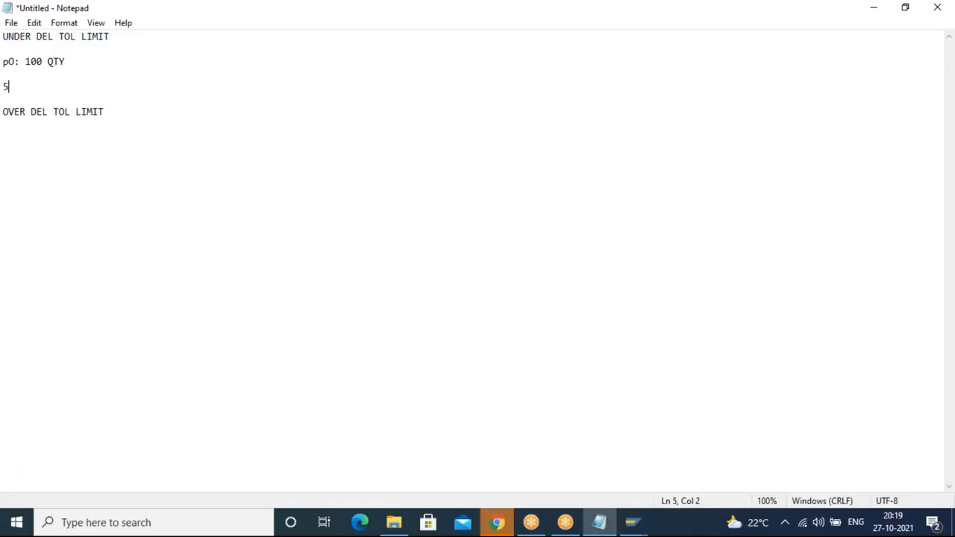
{"action": "key", "text": "BackSpace"}
{"action": "left_click", "coordinate": [153, 37]}
{"action": "type", "text": ": 5 %"}
Step: Enter the under-delivery range 95-100 on the line below the PO quantity
{"action": "left_click_drag", "start_coordinate": [96, 58], "coordinate": [71, 54]}
{"action": "double_click", "coordinate": [56, 61]}
{"action": "left_click", "coordinate": [100, 81]}
{"action": "type", "text": "95-100"}
Step: Append : 5 % to the OVER DEL TOL LIMIT heading and add the range 100-105 beneath it
{"action": "left_click", "coordinate": [148, 118]}
{"action": "type", "text": ": 5 %"}
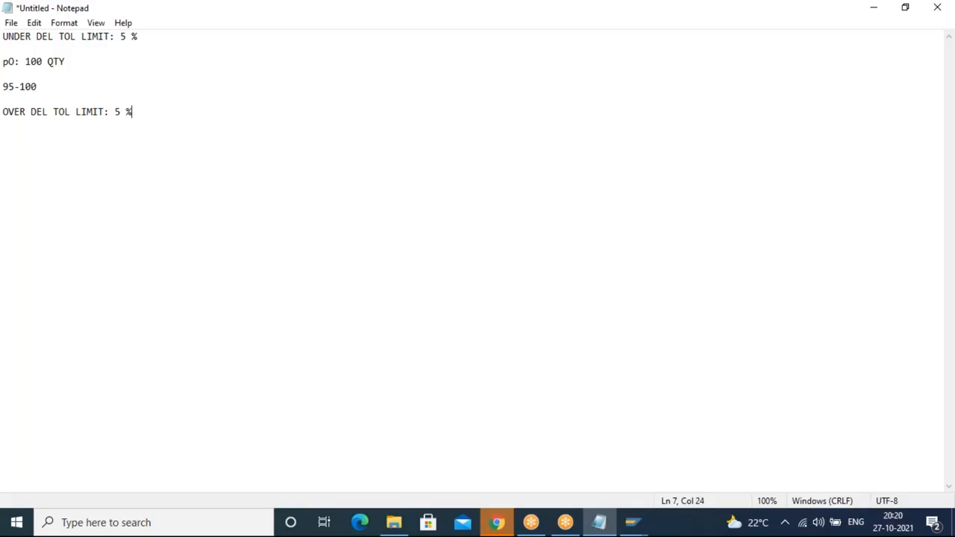
{"action": "key", "text": "Return"}
{"action": "key", "text": "Return"}
{"action": "type", "text": "100-105"}
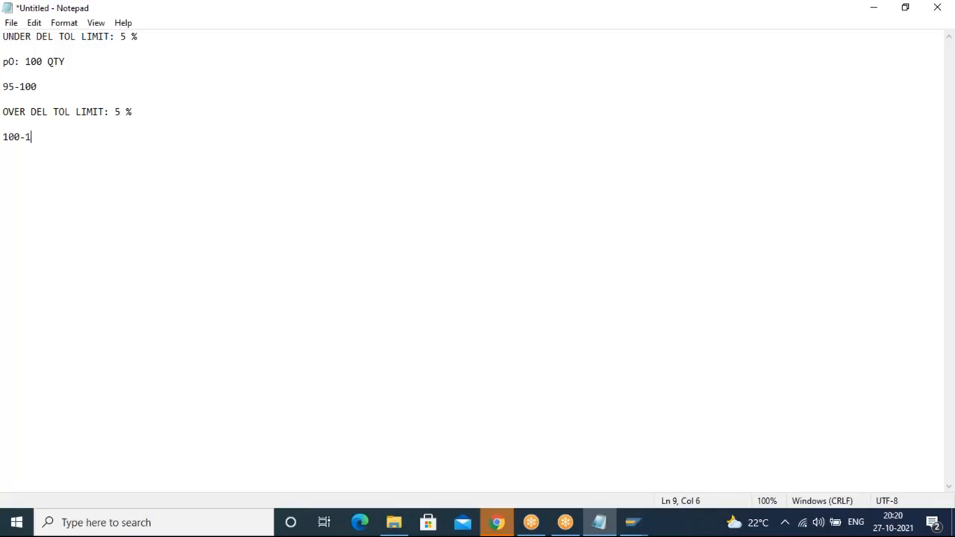